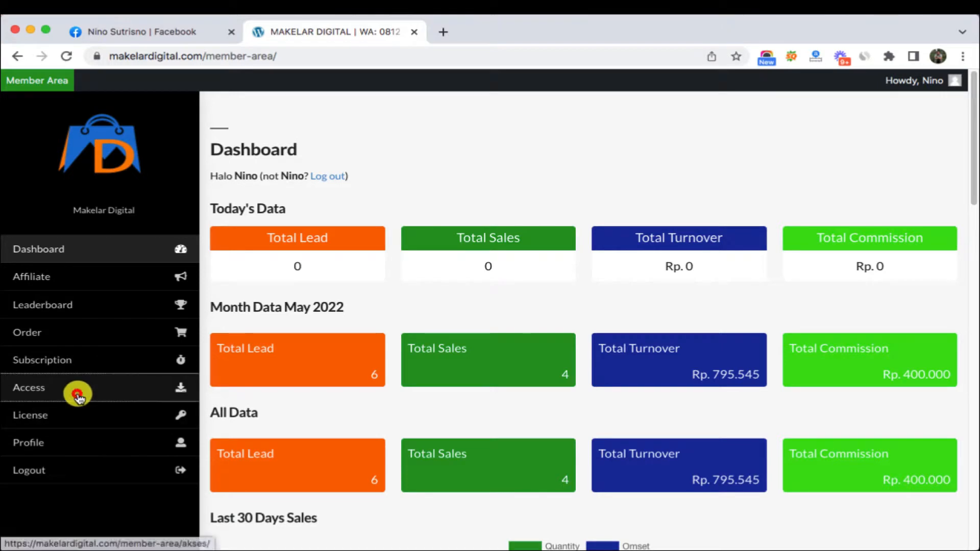
- Open the member-area Access page listing Artikel Generator Piranhamas and MATERI-ARTIKEL-GENERATOR-PIRANHAMAS.zip
{"action": "left_click", "coordinate": [78, 393]}
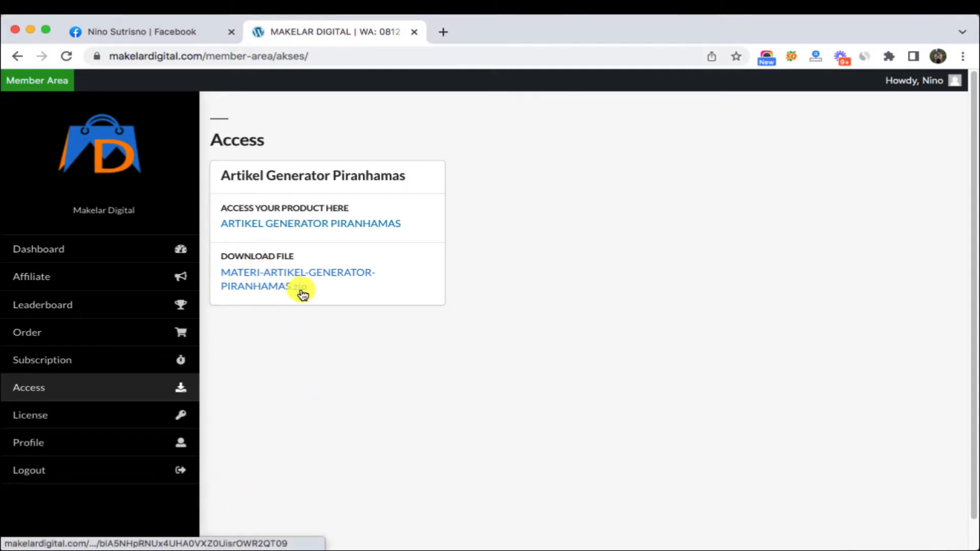
- Open ARTIKEL GENERATOR PIRANHAMAS.xlsm from the downloaded generator materials folder in Finder
{"action": "mouse_move", "coordinate": [218, 545]}
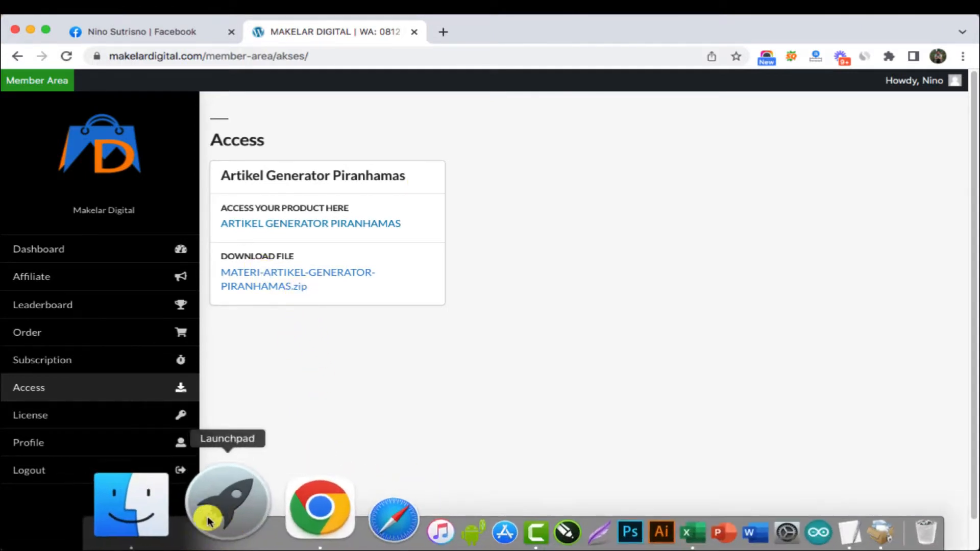
{"action": "left_click", "coordinate": [194, 508]}
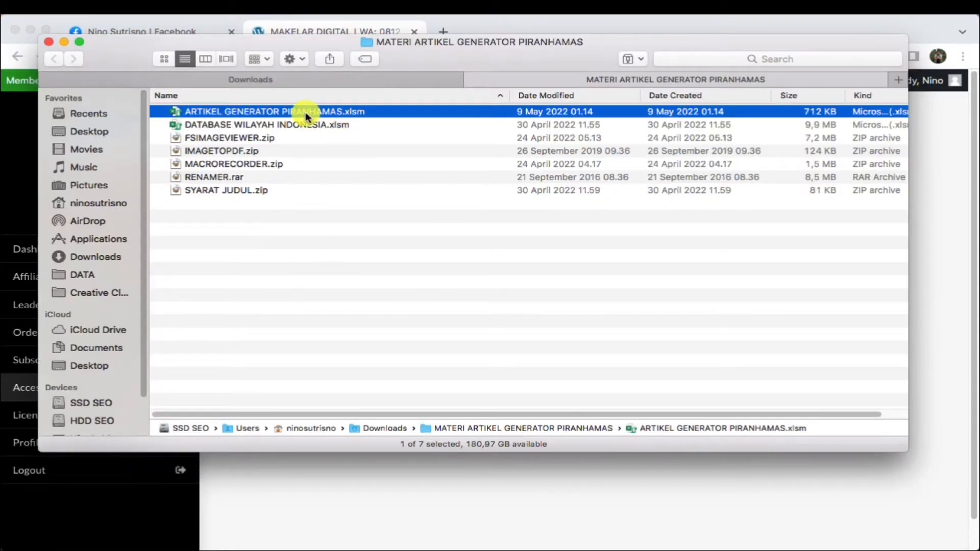
{"action": "right_click", "coordinate": [332, 110]}
{"action": "left_click", "coordinate": [358, 119]}
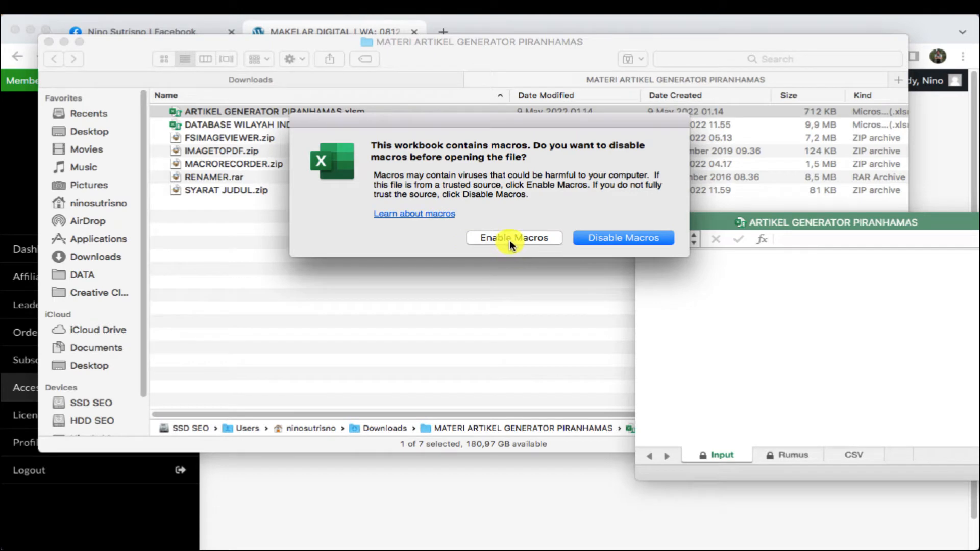
- Enable the workbook's macros, submit the access password, and move the window up-left
{"action": "left_click", "coordinate": [509, 239]}
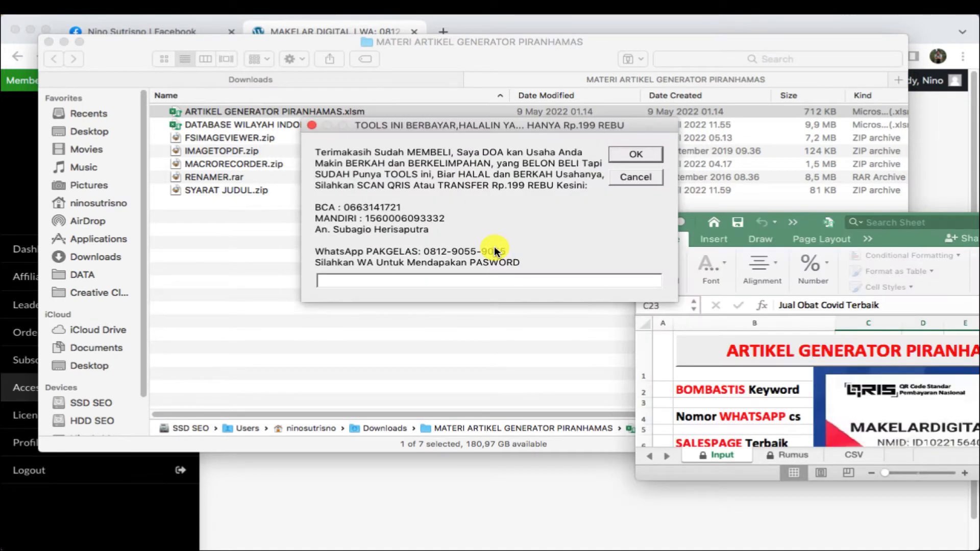
{"action": "left_click", "coordinate": [464, 280]}
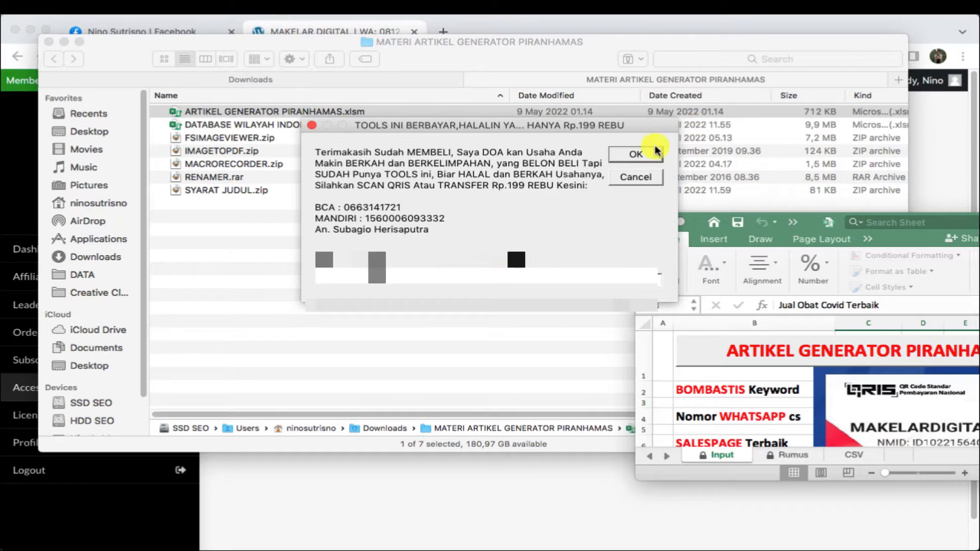
{"action": "left_click", "coordinate": [636, 155]}
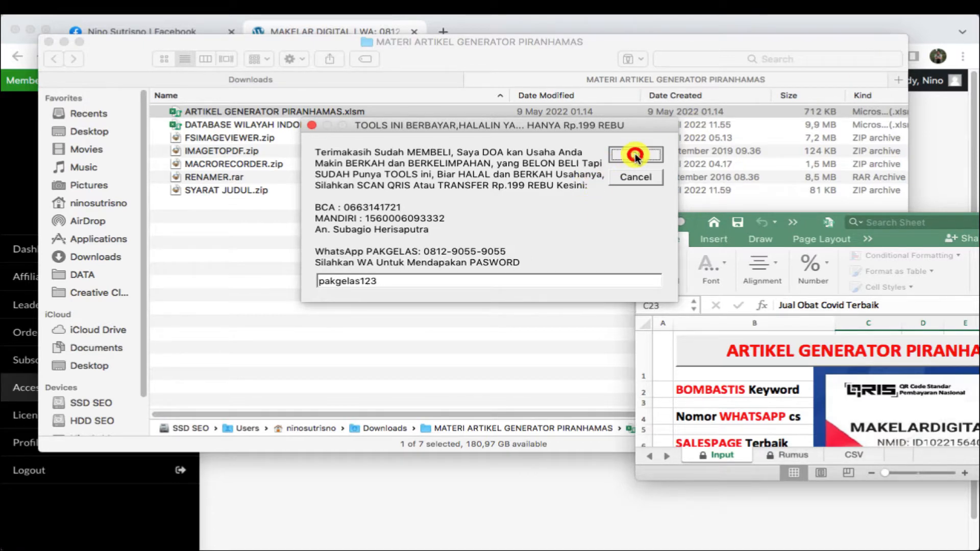
{"action": "left_click_drag", "start_coordinate": [903, 233], "coordinate": [592, 158]}
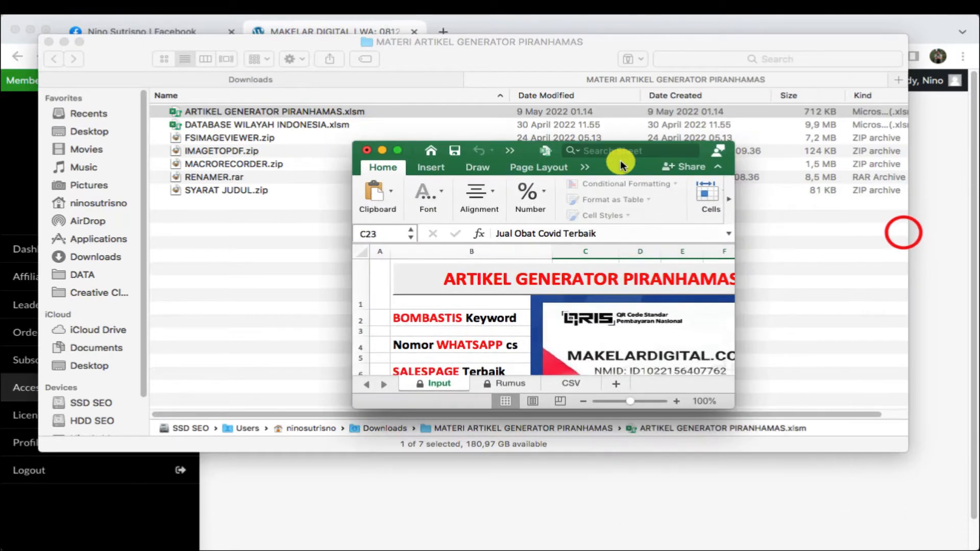
- Stretch the workbook window out to all four screen edges after toggling full screen
{"action": "left_click", "coordinate": [396, 150]}
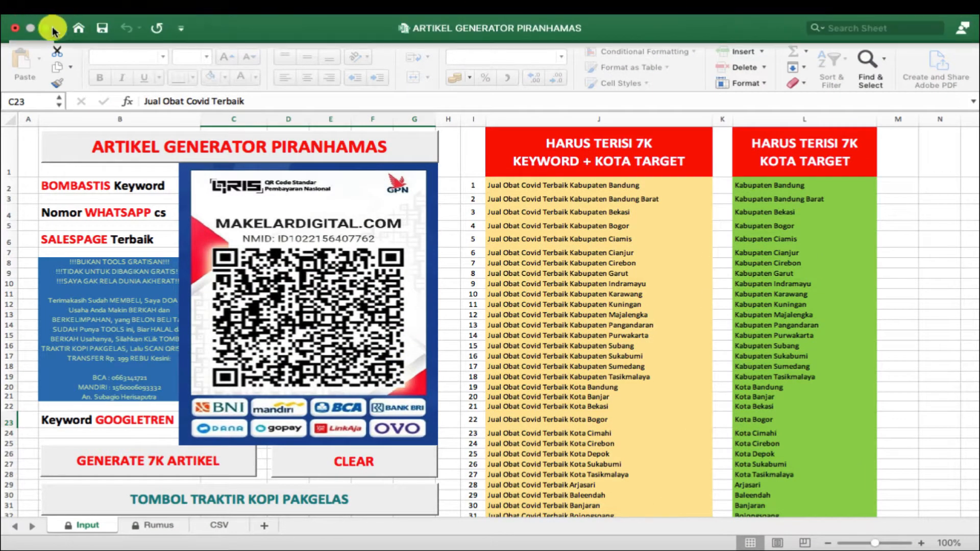
{"action": "left_click", "coordinate": [47, 29]}
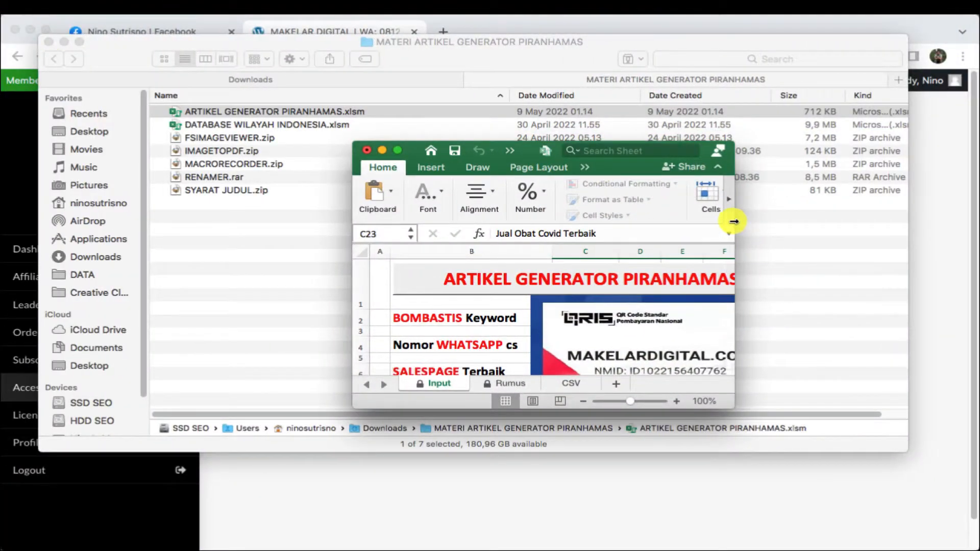
{"action": "left_click_drag", "start_coordinate": [732, 220], "coordinate": [975, 217]}
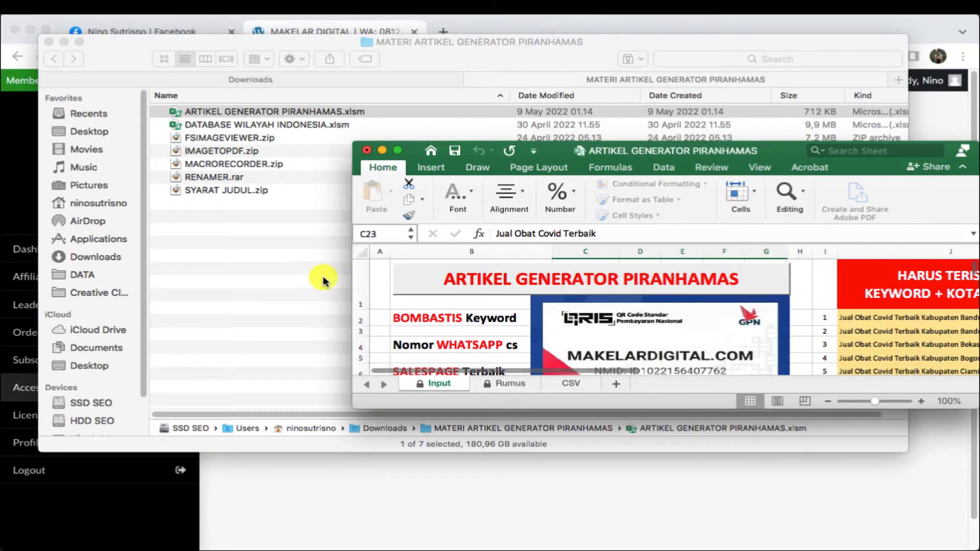
{"action": "left_click_drag", "start_coordinate": [330, 277], "coordinate": [4, 276]}
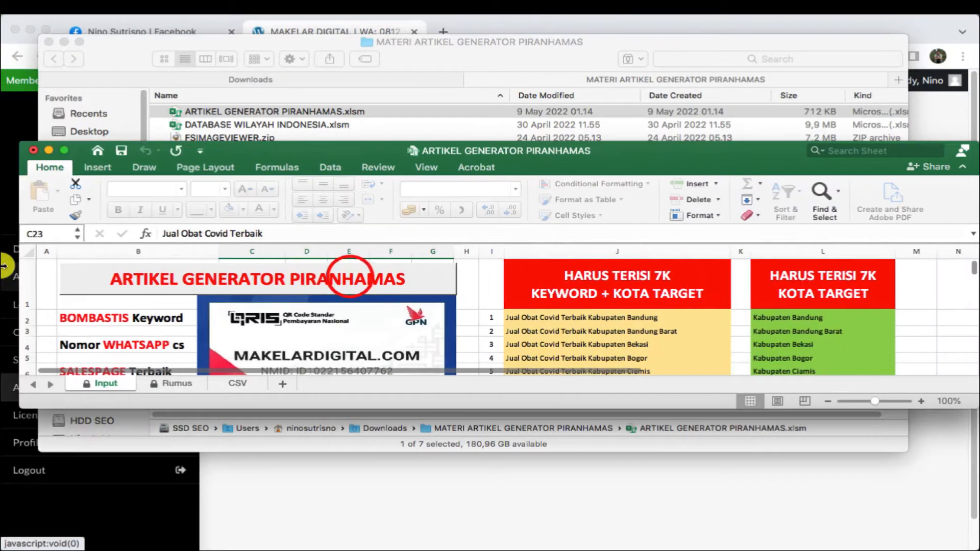
{"action": "left_click_drag", "start_coordinate": [324, 144], "coordinate": [323, 16]}
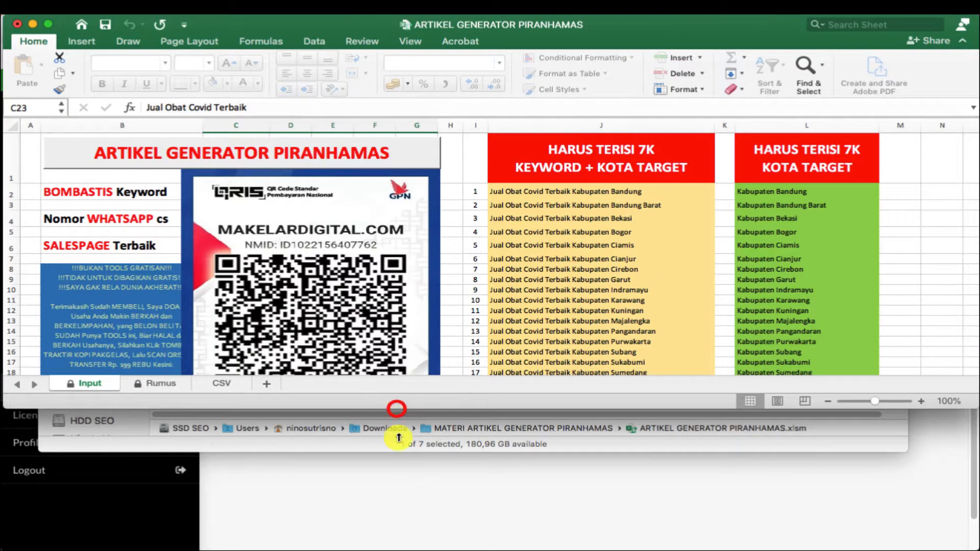
{"action": "left_click_drag", "start_coordinate": [396, 409], "coordinate": [393, 532]}
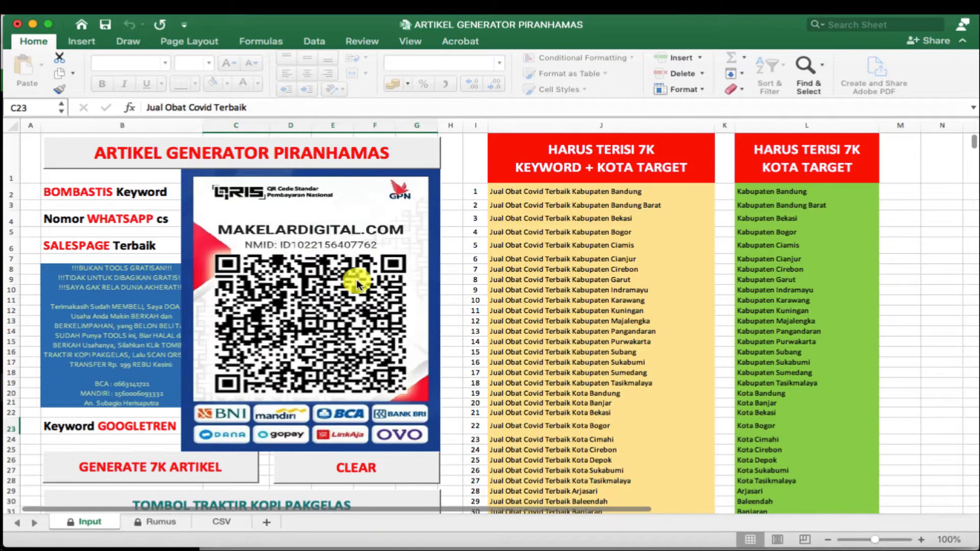
- Scroll the Input sheet to view the QRIS image and keyword and city-target lists
{"action": "scroll", "coordinate": [356, 279], "scroll_direction": "down", "scroll_amount": 2}
{"action": "scroll", "coordinate": [215, 290], "scroll_direction": "up", "scroll_amount": 2}
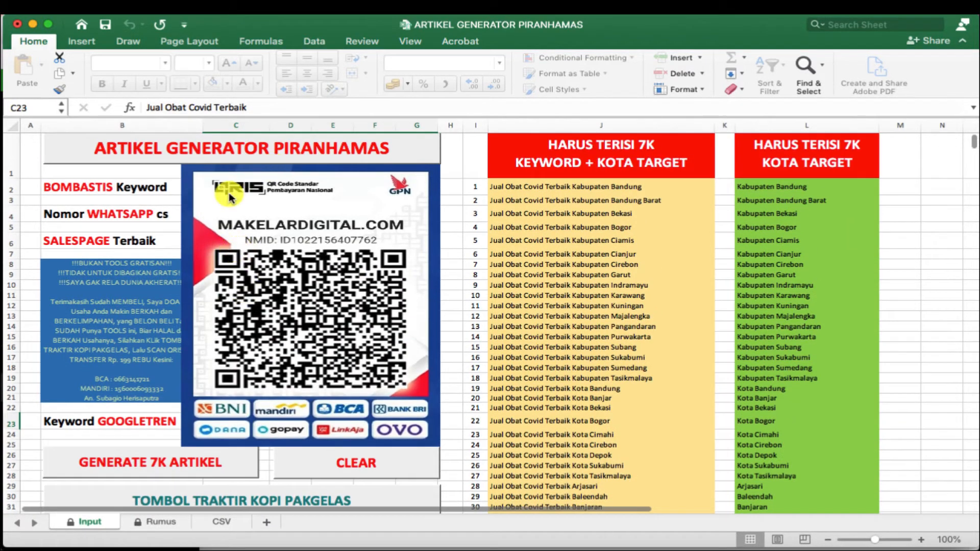
{"action": "scroll", "coordinate": [214, 206], "scroll_direction": "down", "scroll_amount": 1}
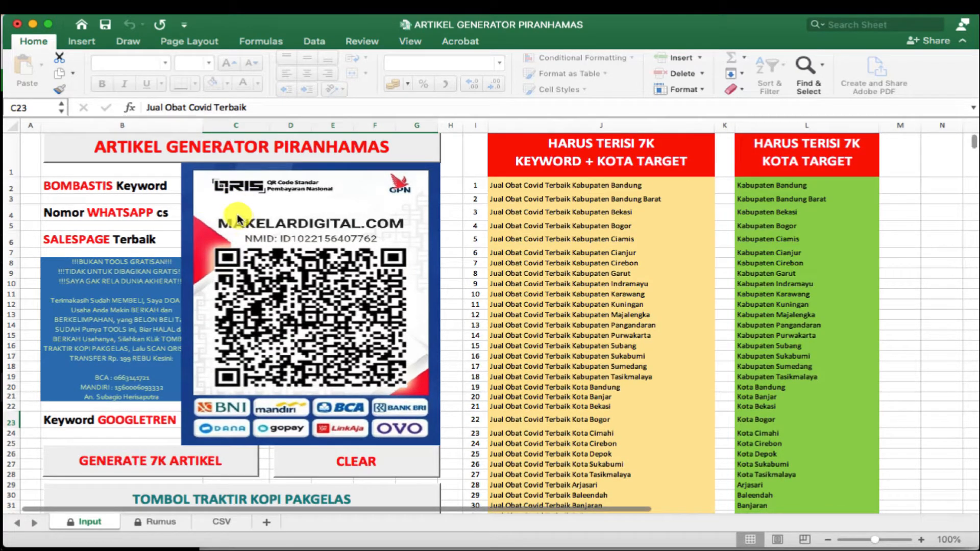
{"action": "scroll", "coordinate": [240, 221], "scroll_direction": "down", "scroll_amount": 1}
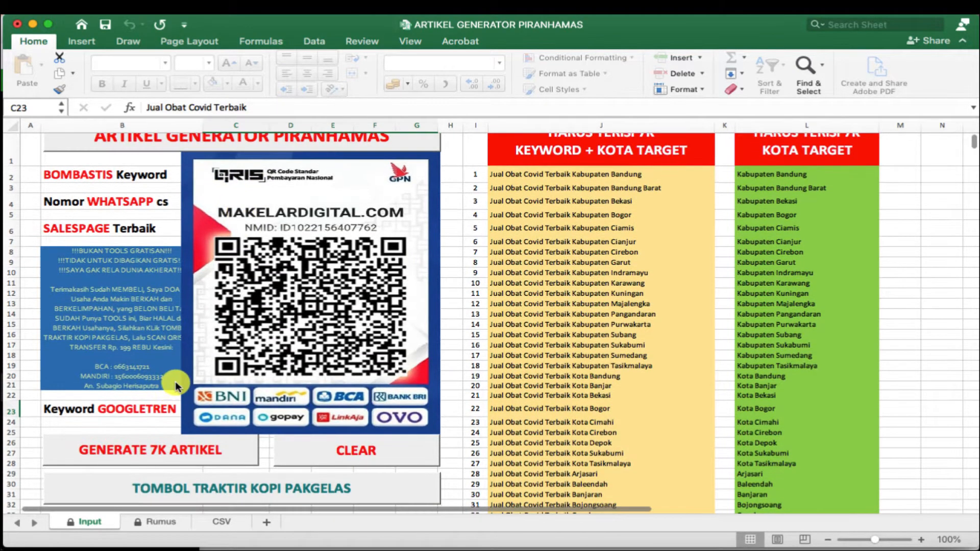
{"action": "scroll", "coordinate": [175, 386], "scroll_direction": "down", "scroll_amount": 3}
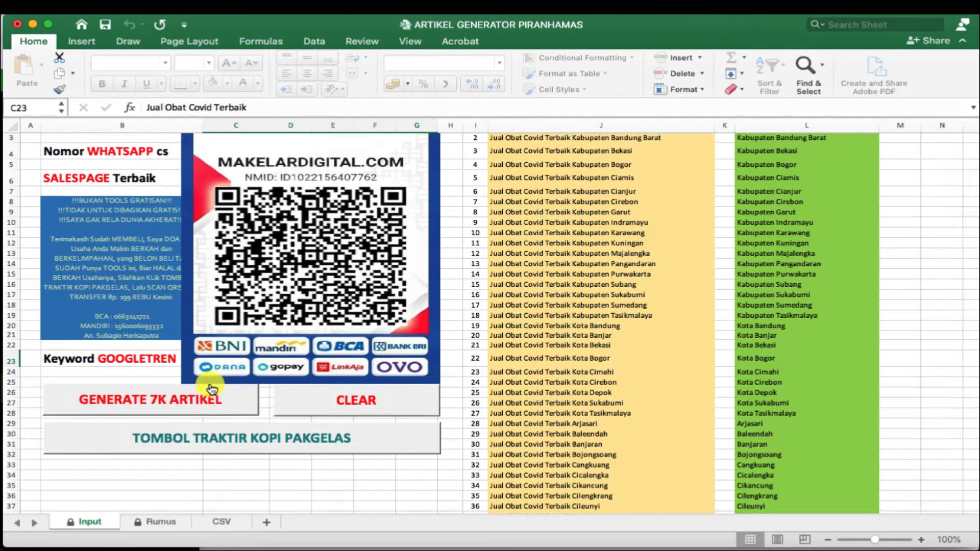
{"action": "scroll", "coordinate": [212, 389], "scroll_direction": "up", "scroll_amount": 2}
{"action": "scroll", "coordinate": [215, 388], "scroll_direction": "down", "scroll_amount": 5}
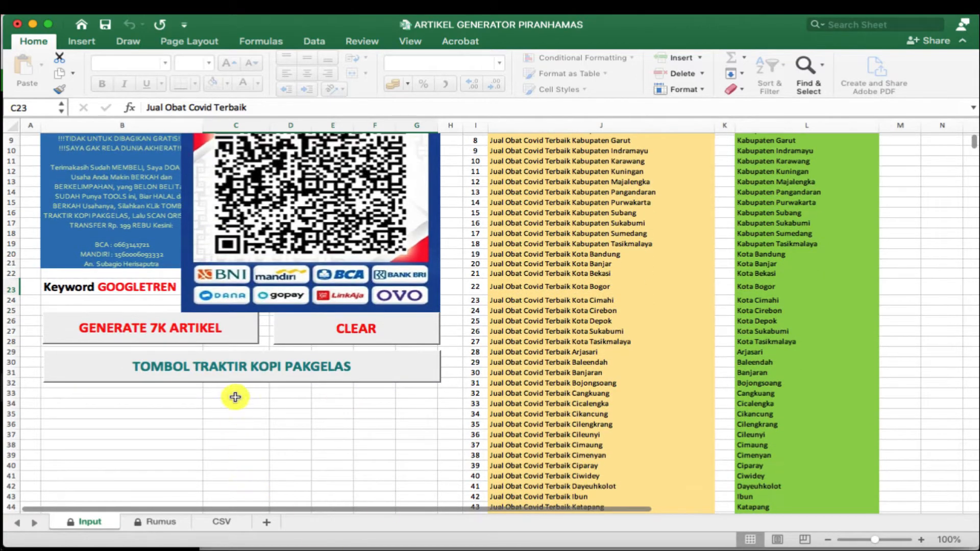
- Remove the payment QR image and check the Bombastis keyword (GARANSI TERMURAH) in C2
{"action": "left_click", "coordinate": [230, 367]}
{"action": "scroll", "coordinate": [245, 398], "scroll_direction": "up", "scroll_amount": 5}
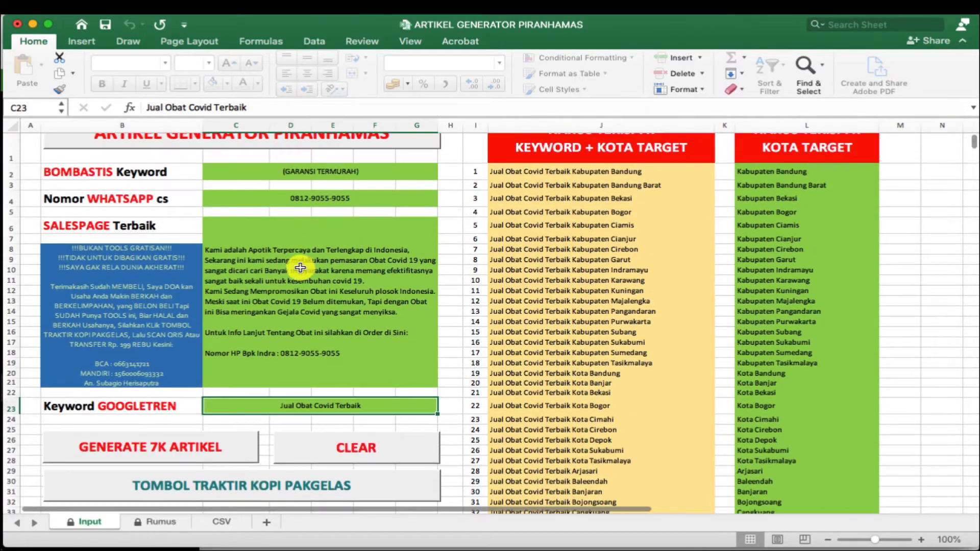
{"action": "scroll", "coordinate": [300, 268], "scroll_direction": "up", "scroll_amount": 1}
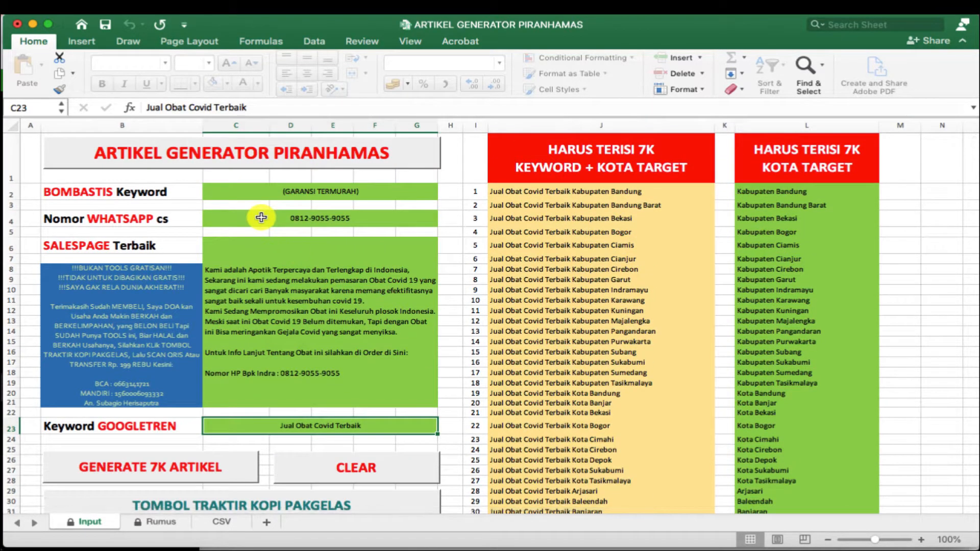
{"action": "left_click", "coordinate": [268, 192]}
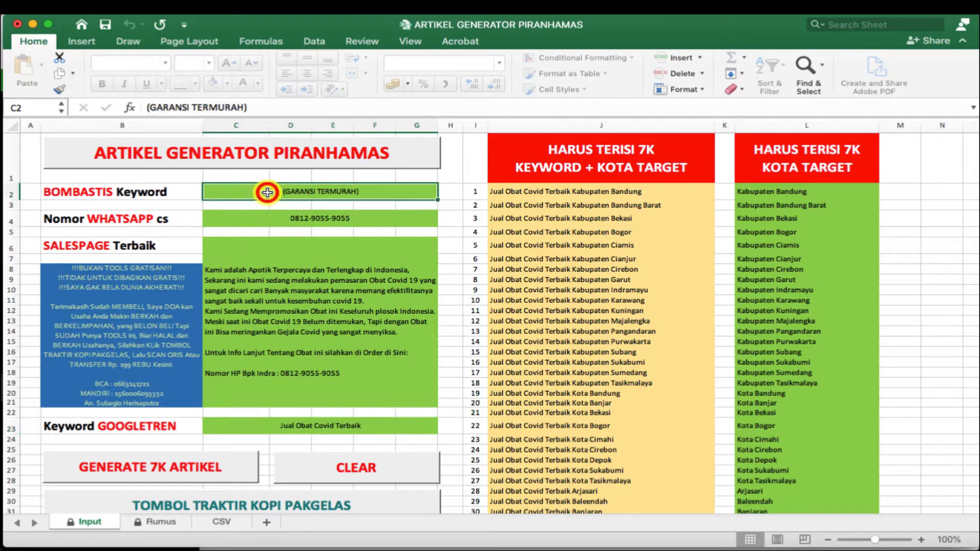
{"action": "left_click", "coordinate": [99, 226]}
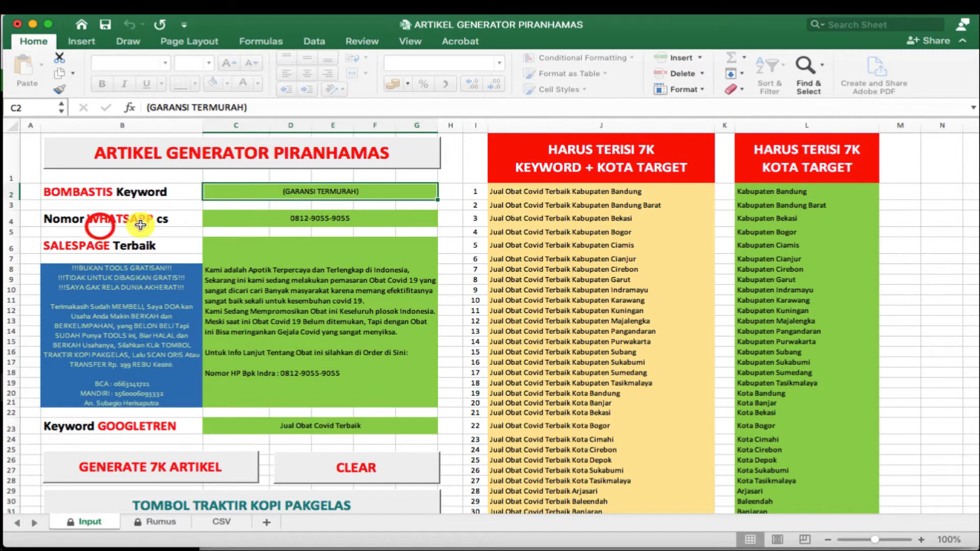
- Inspect the WhatsApp number, the salespage text, and the Googletren keyword 'Jual Obat Covid Terbaik'
{"action": "left_click", "coordinate": [297, 219]}
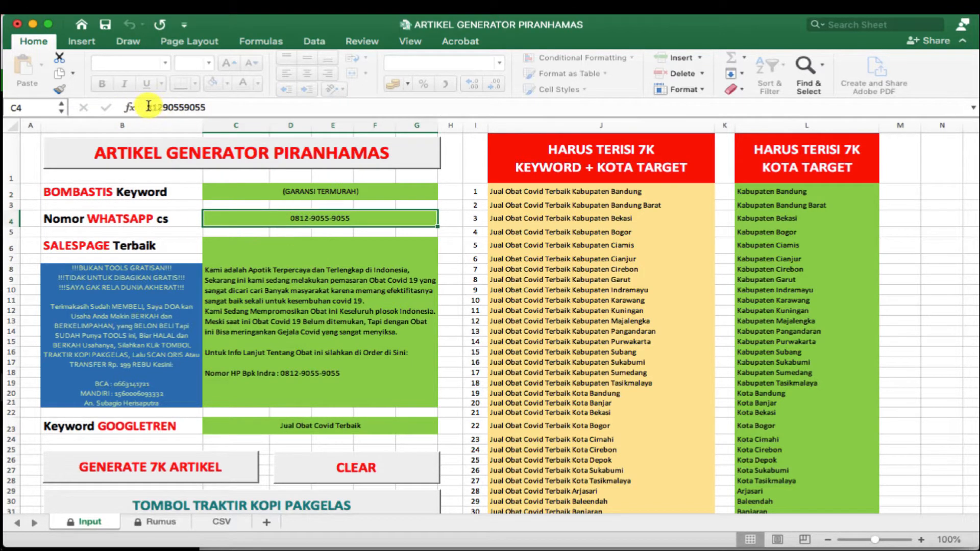
{"action": "left_click_drag", "start_coordinate": [148, 106], "coordinate": [219, 106]}
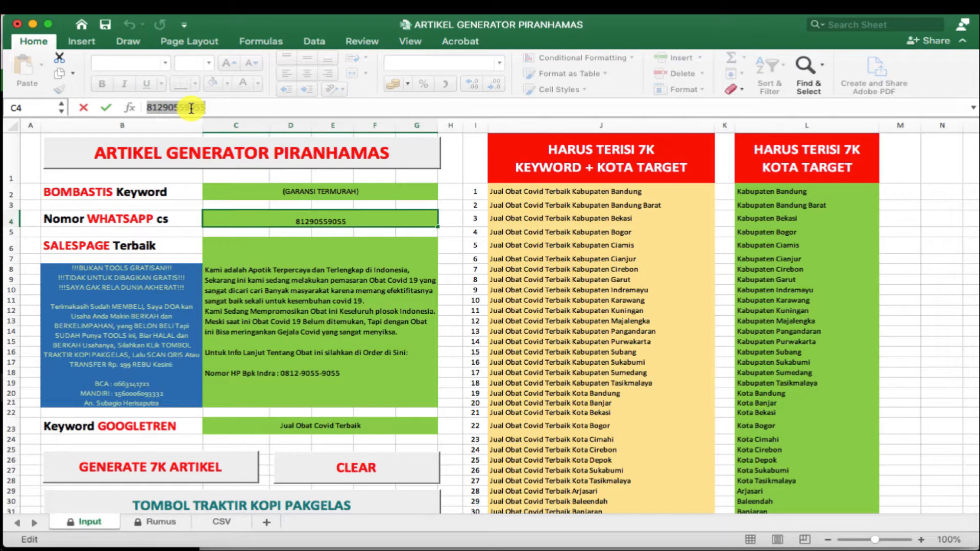
{"action": "left_click", "coordinate": [116, 248]}
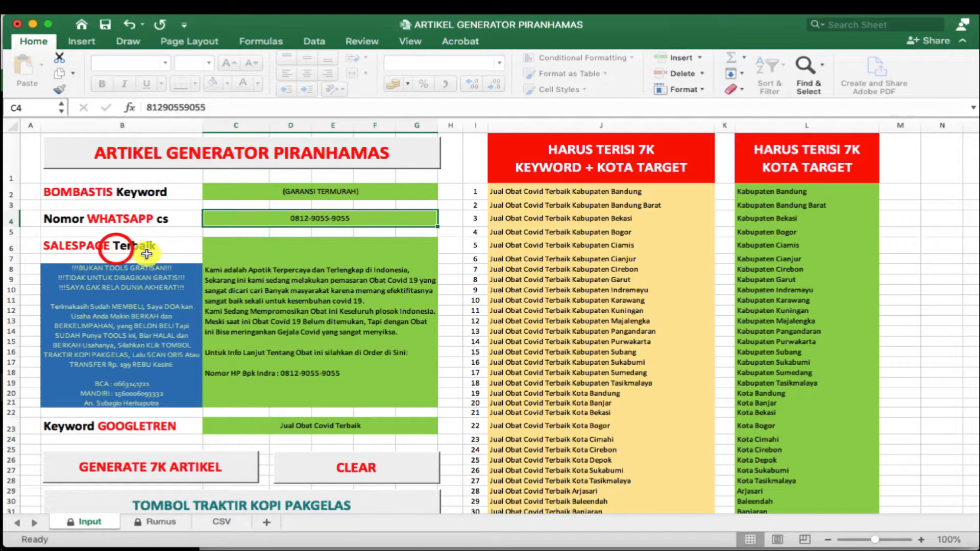
{"action": "left_click", "coordinate": [292, 273]}
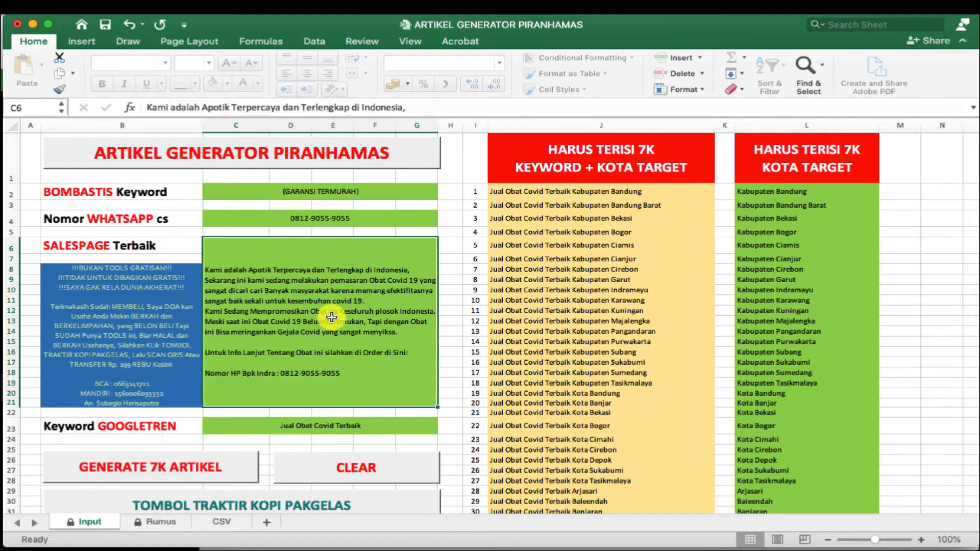
{"action": "scroll", "coordinate": [319, 310], "scroll_direction": "down", "scroll_amount": 2}
{"action": "scroll", "coordinate": [291, 240], "scroll_direction": "up", "scroll_amount": 2}
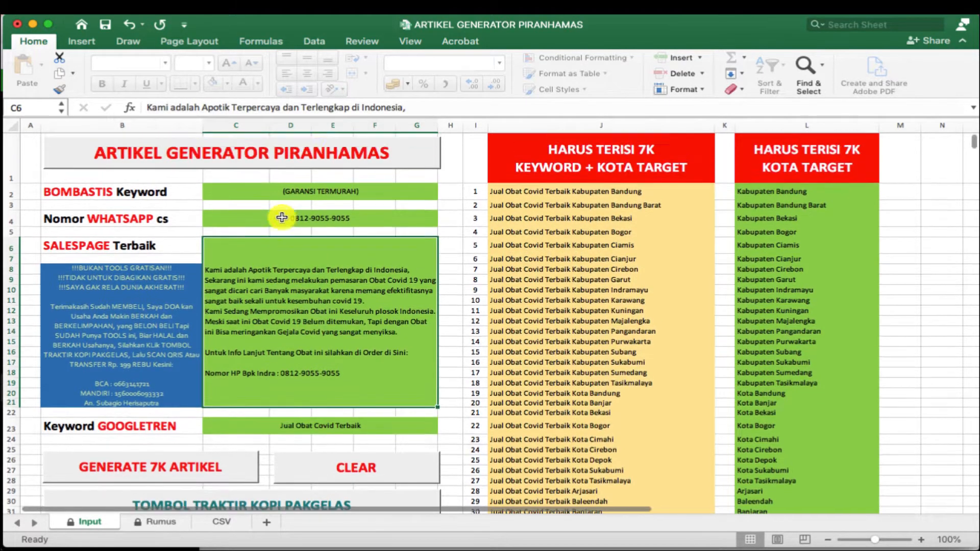
{"action": "left_click", "coordinate": [373, 110]}
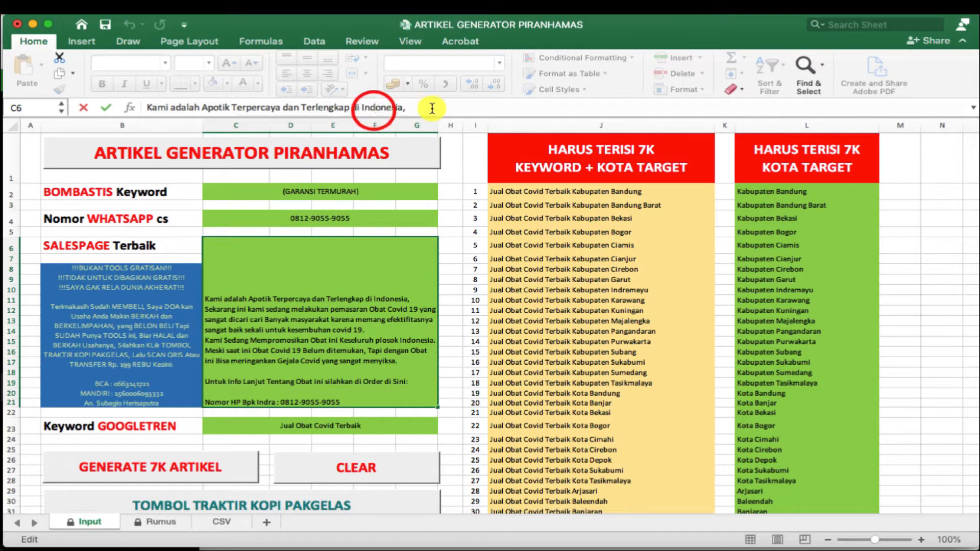
{"action": "left_click_drag", "start_coordinate": [431, 107], "coordinate": [205, 135]}
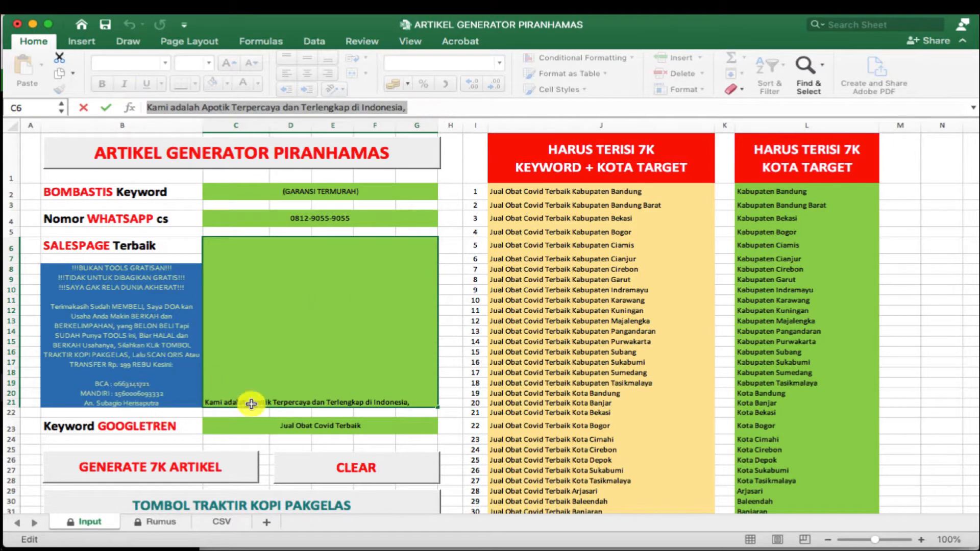
{"action": "left_click", "coordinate": [281, 427]}
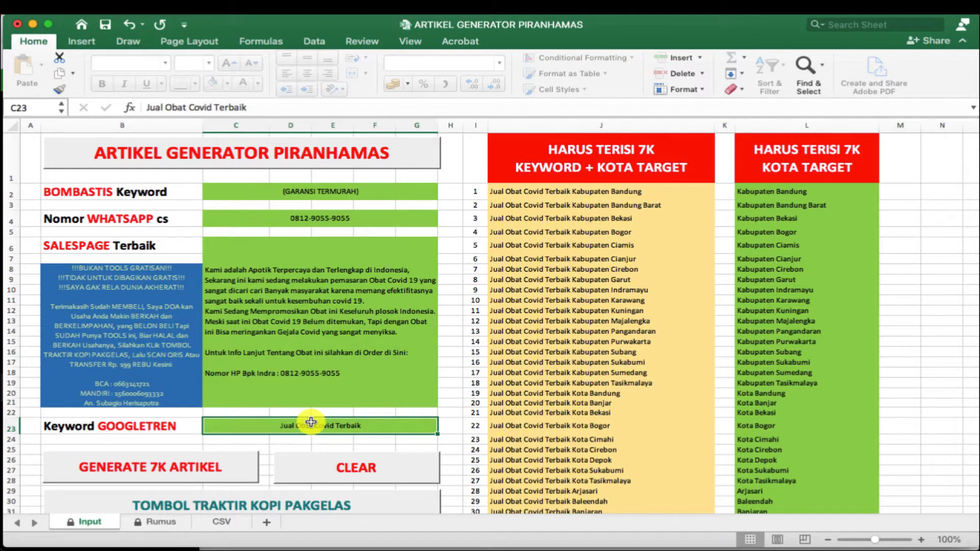
- Copy the Depok distributor's full address and contact note from TextEdit, then reselect Excel's C6
{"action": "mouse_move", "coordinate": [502, 545]}
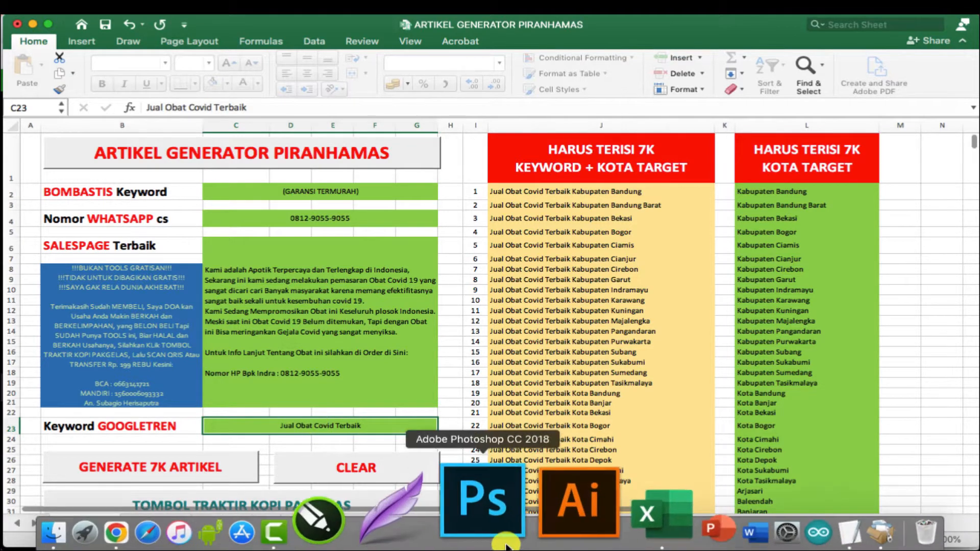
{"action": "left_click", "coordinate": [721, 505]}
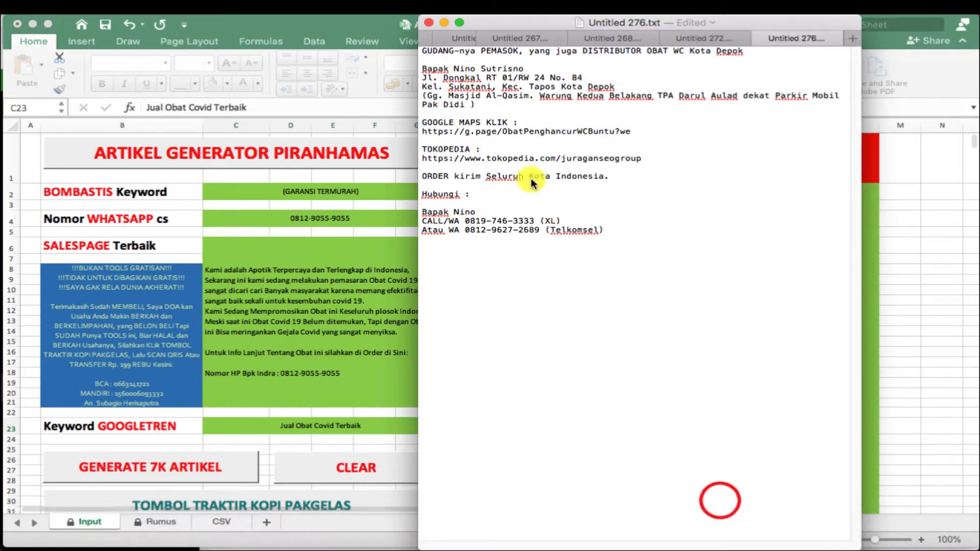
{"action": "left_click", "coordinate": [544, 164]}
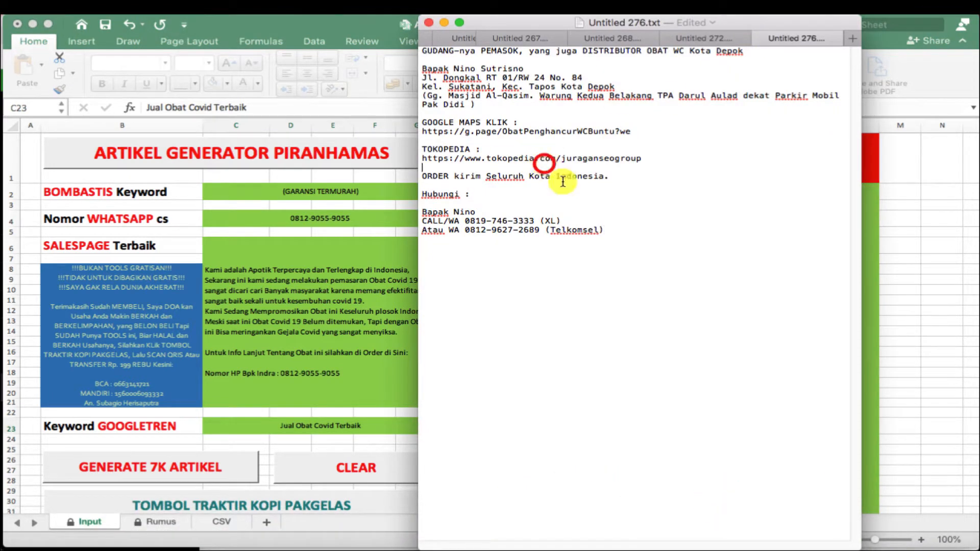
{"action": "left_click_drag", "start_coordinate": [616, 237], "coordinate": [405, 15]}
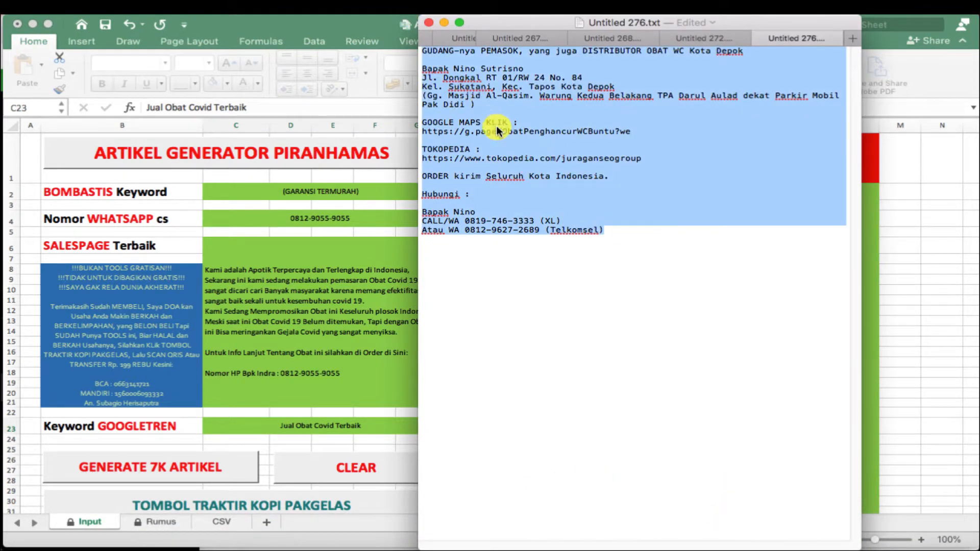
{"action": "right_click", "coordinate": [470, 85]}
{"action": "left_click", "coordinate": [503, 141]}
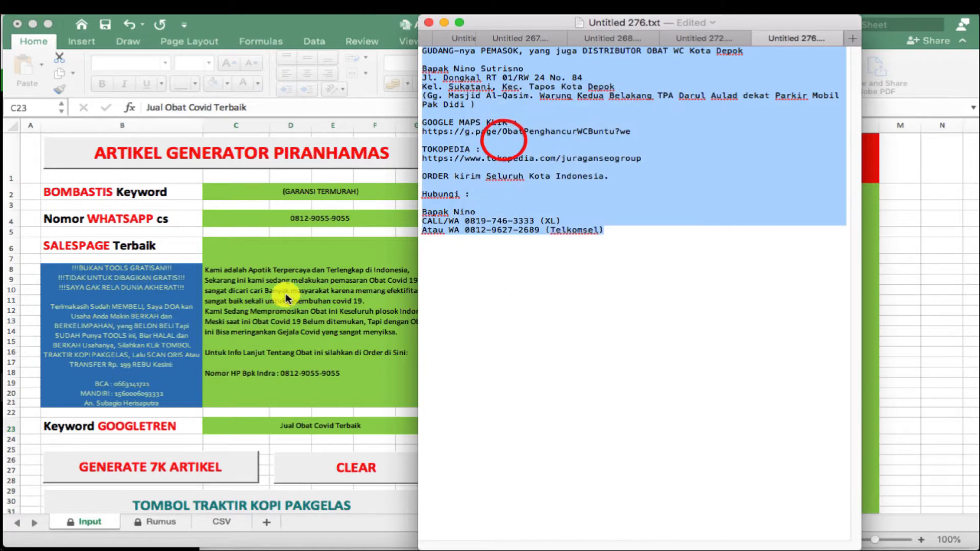
{"action": "left_click", "coordinate": [274, 250]}
{"action": "left_click", "coordinate": [277, 276]}
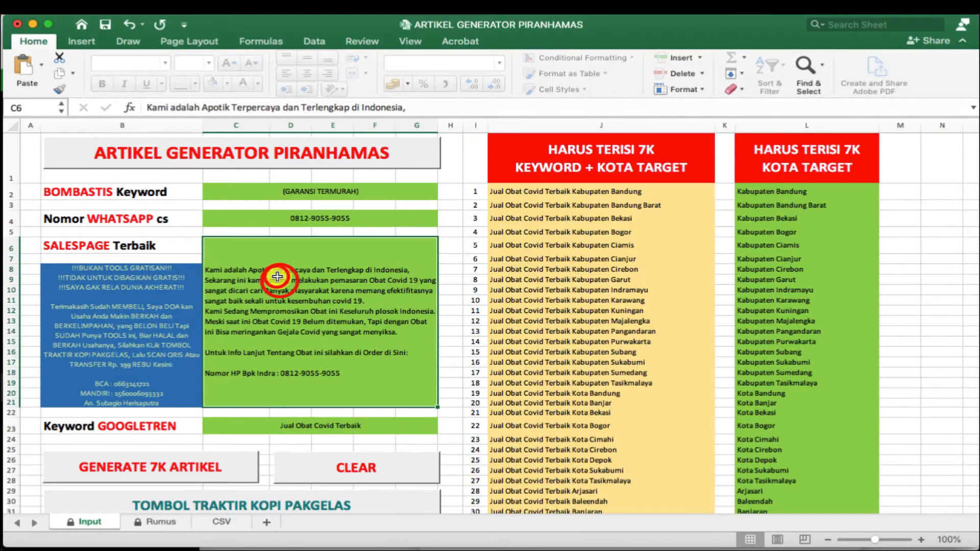
- Replace the Salespage cell C6 text with the pasted Depok distributor note
{"action": "left_click", "coordinate": [436, 105]}
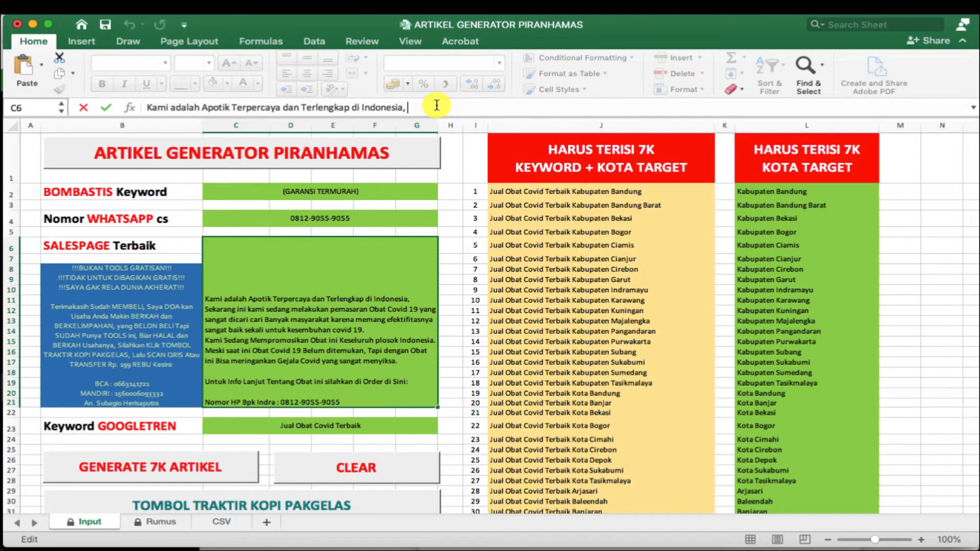
{"action": "key", "text": "super+a"}
{"action": "key", "text": "super+v"}
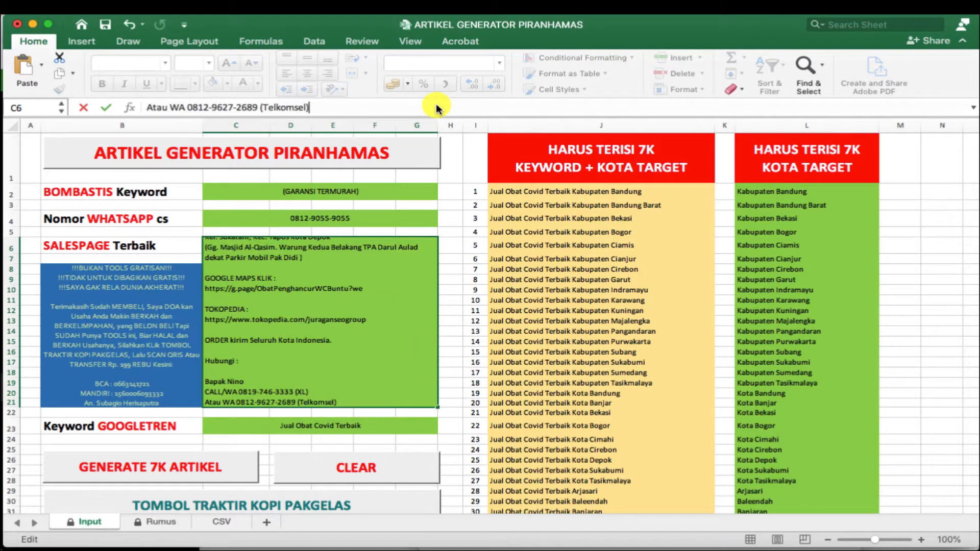
{"action": "key", "text": "Return"}
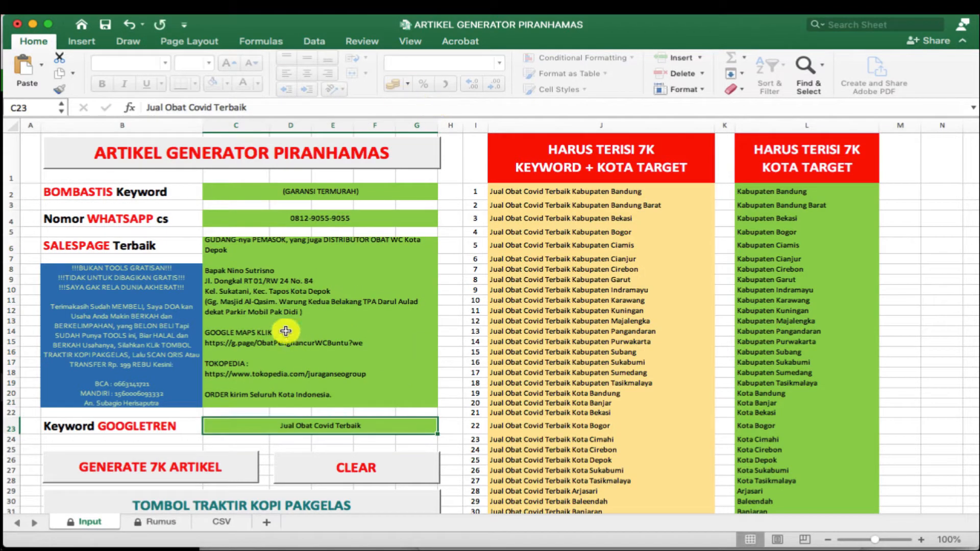
{"action": "left_click", "coordinate": [289, 300]}
- Replace the WhatsApp cs number in C4 with the new phone number
{"action": "left_click", "coordinate": [336, 218]}
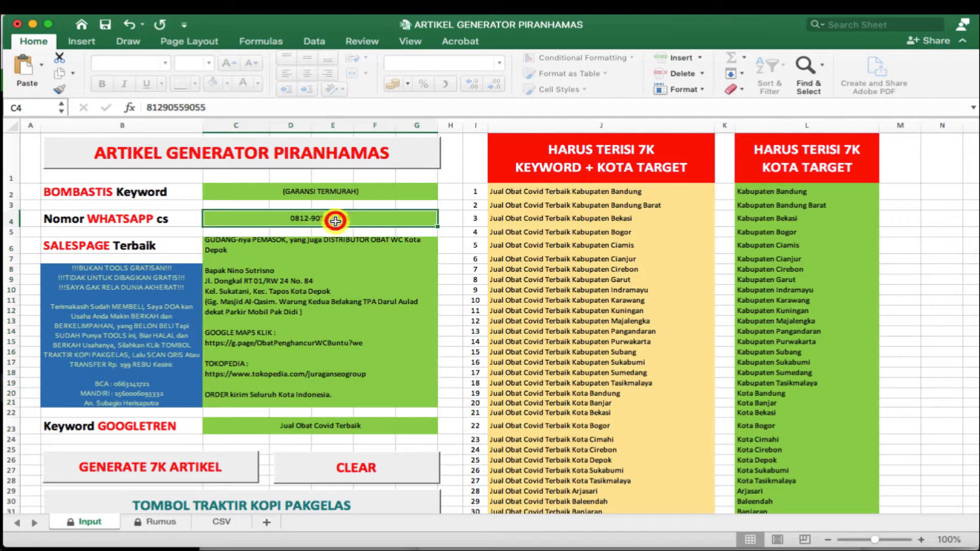
{"action": "left_click_drag", "start_coordinate": [144, 107], "coordinate": [248, 117]}
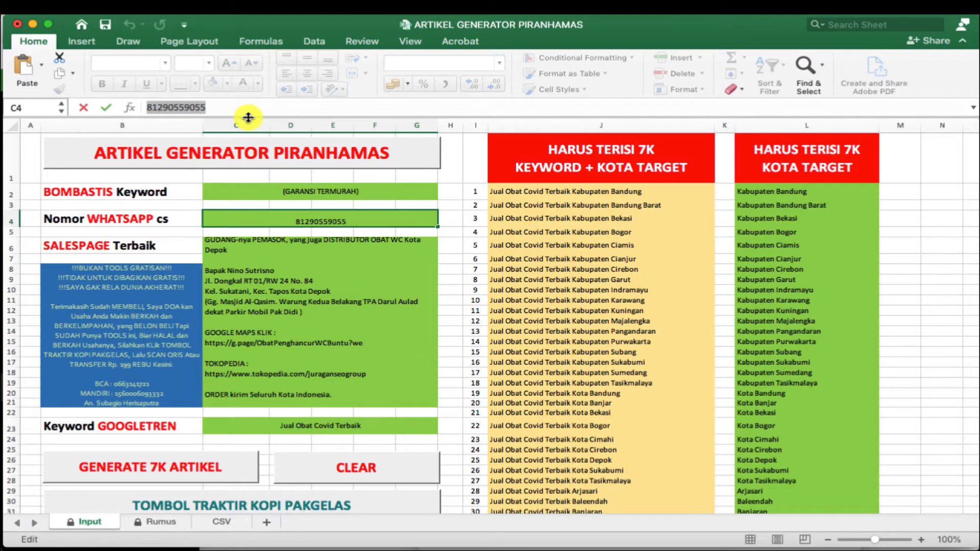
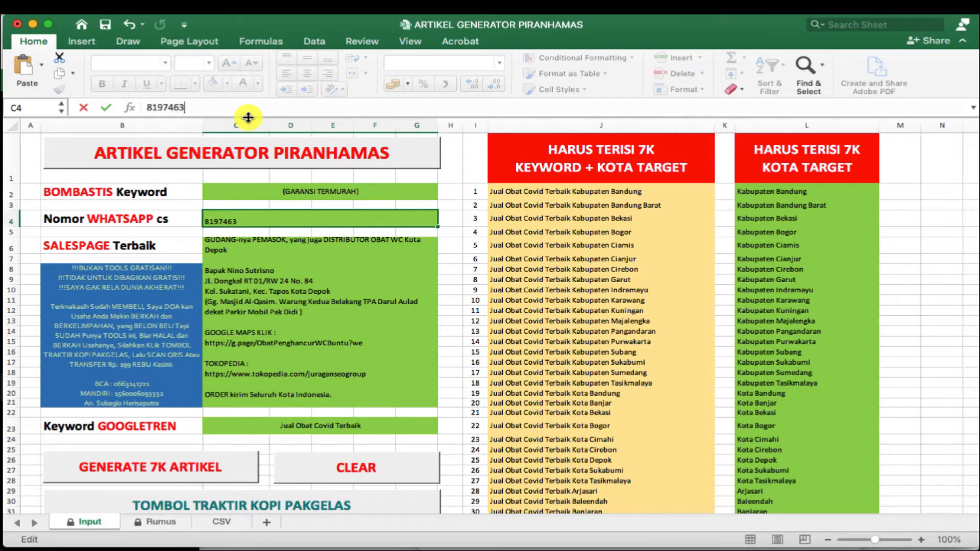
{"action": "key", "text": "Return"}
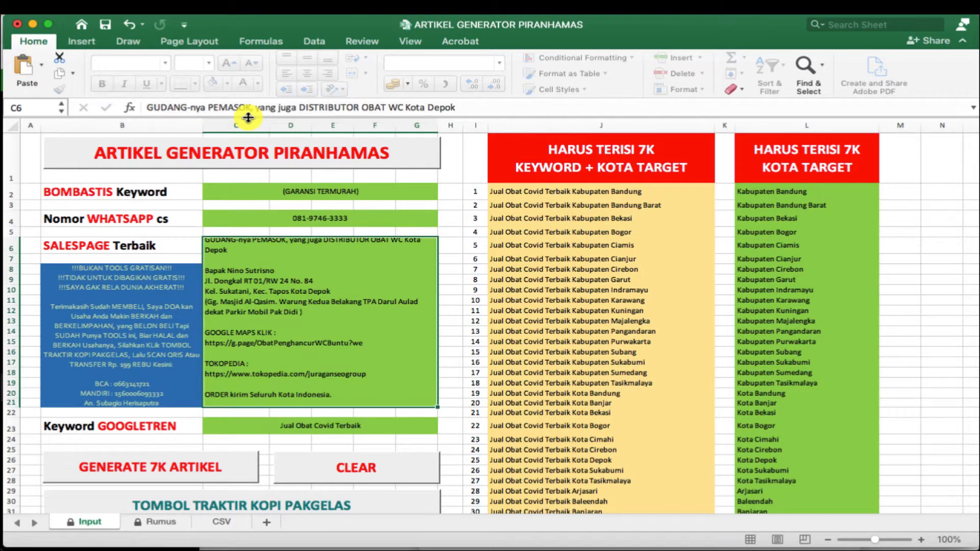
{"action": "left_click", "coordinate": [352, 217]}
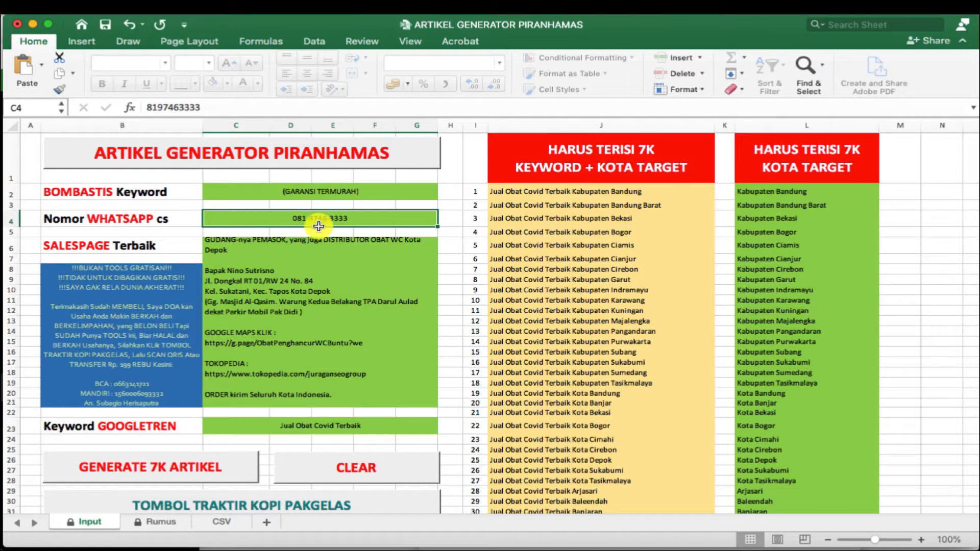
{"action": "scroll", "coordinate": [323, 234], "scroll_direction": "down", "scroll_amount": 1}
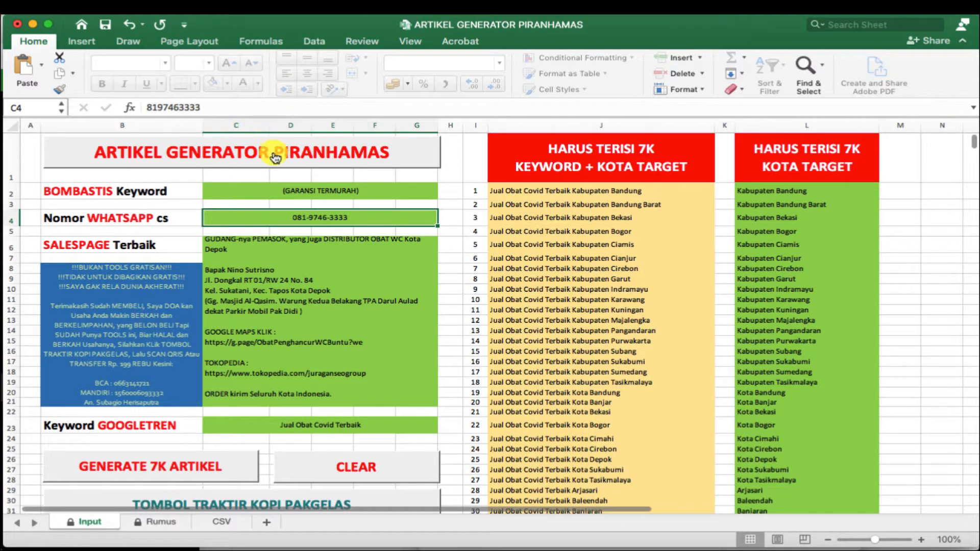
{"action": "left_click", "coordinate": [294, 191]}
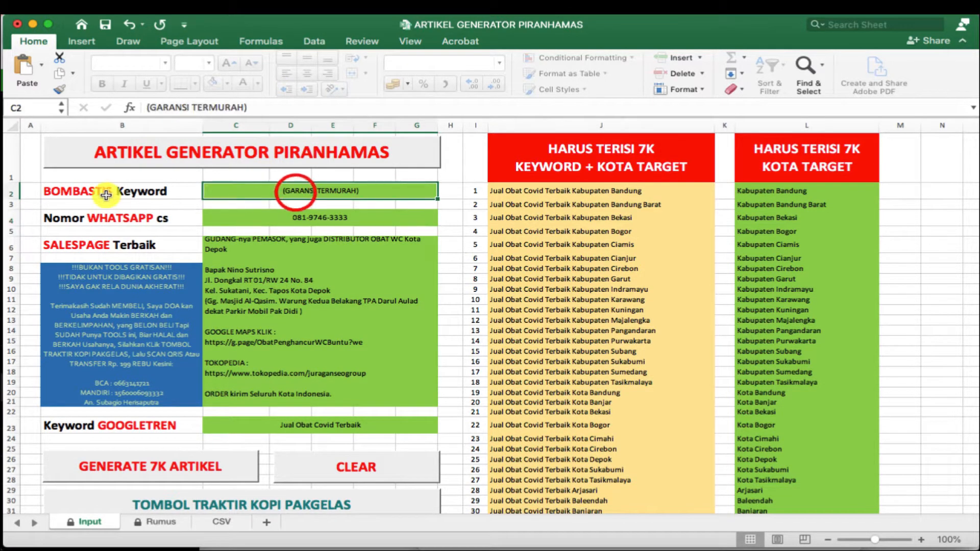
- Overwrite the C2 keyword (GARANSI TERMURAH) with PALING AMPUH, then select the Googletren cell C23
{"action": "triple_click", "coordinate": [254, 107]}
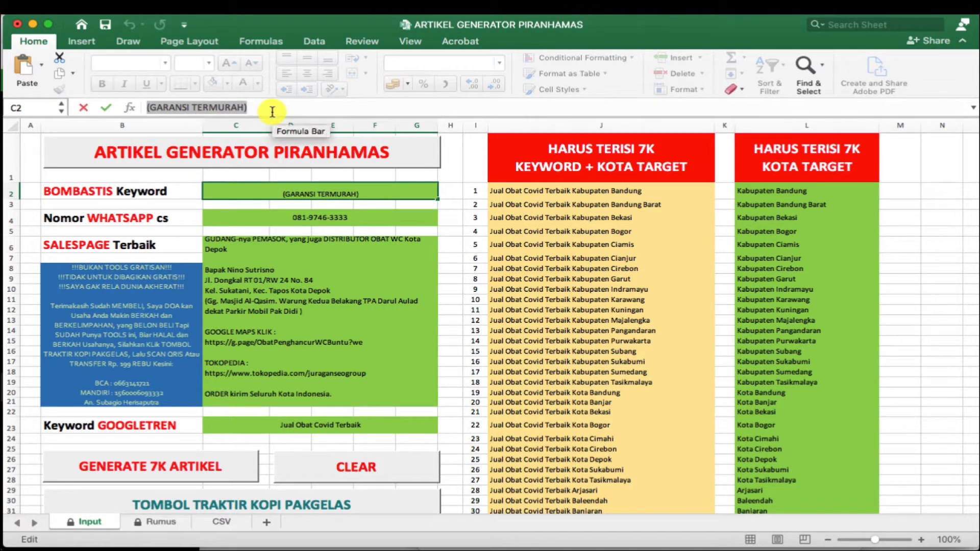
{"action": "triple_click", "coordinate": [269, 104]}
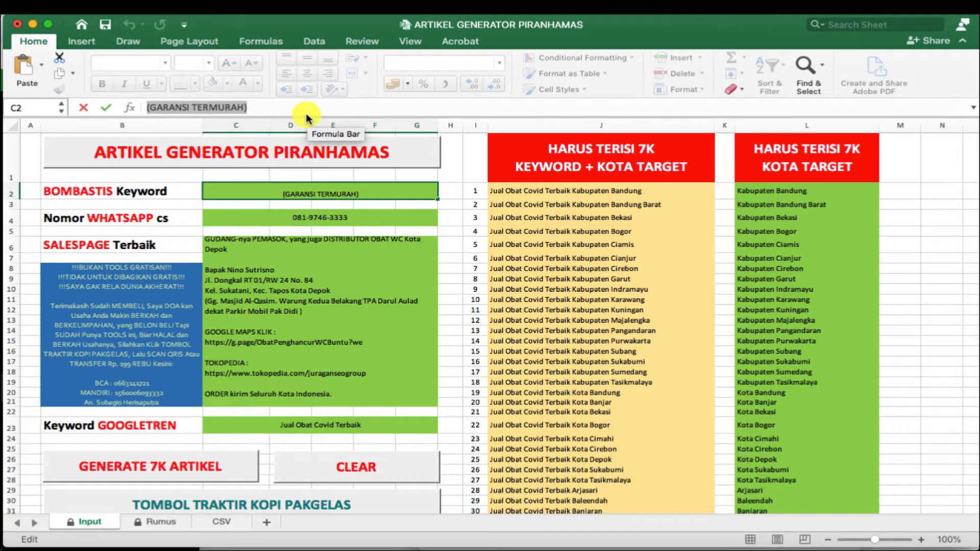
{"action": "type", "text": "PSL"}
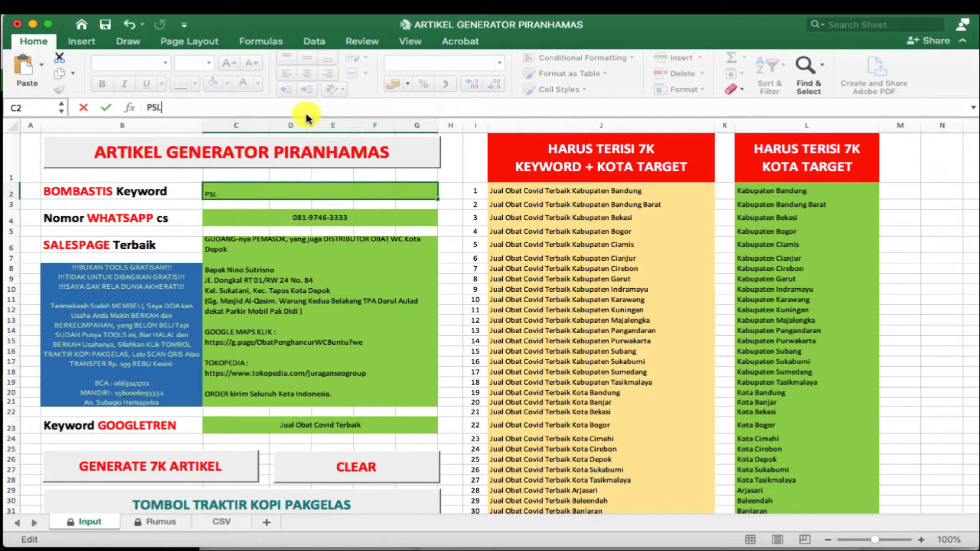
{"action": "key", "text": "BackSpace"}
{"action": "key", "text": "BackSpace"}
{"action": "key", "text": "BackSpace"}
{"action": "type", "text": "PALING AMPUH"}
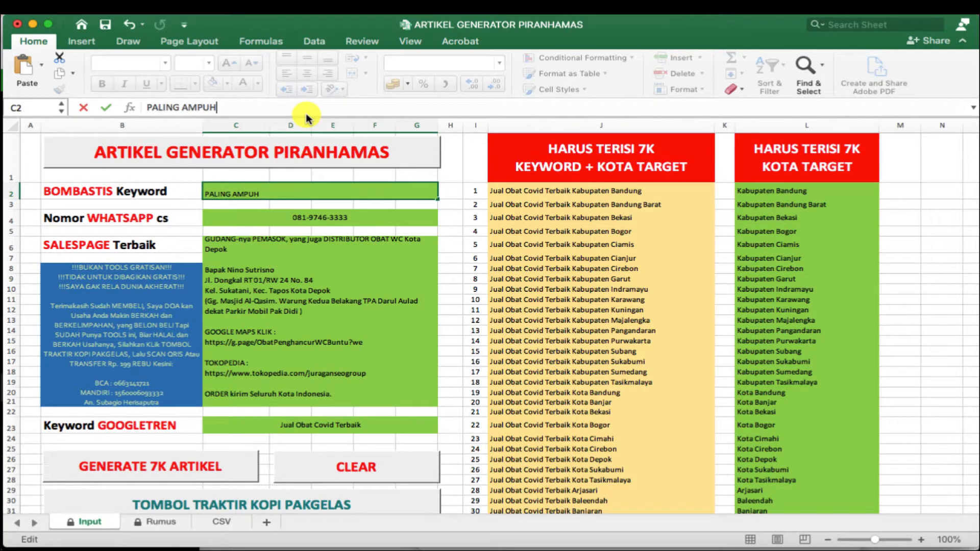
{"action": "key", "text": "Return"}
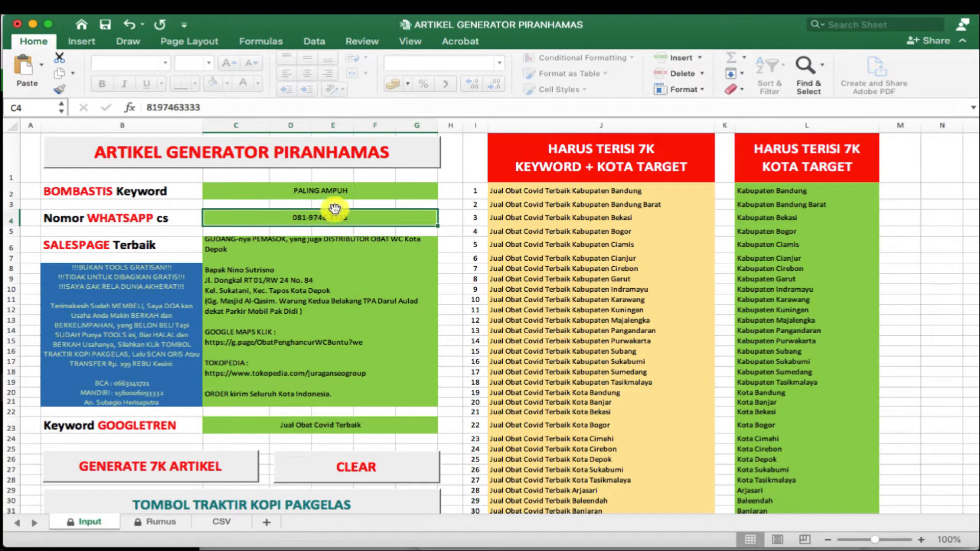
{"action": "scroll", "coordinate": [317, 314], "scroll_direction": "down", "scroll_amount": 1}
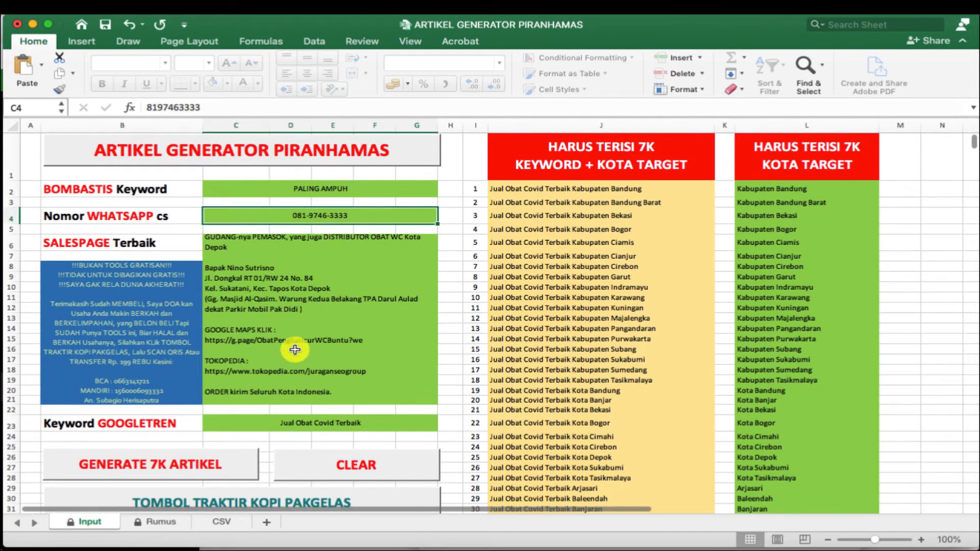
{"action": "scroll", "coordinate": [301, 347], "scroll_direction": "down", "scroll_amount": 3}
{"action": "left_click", "coordinate": [315, 347]}
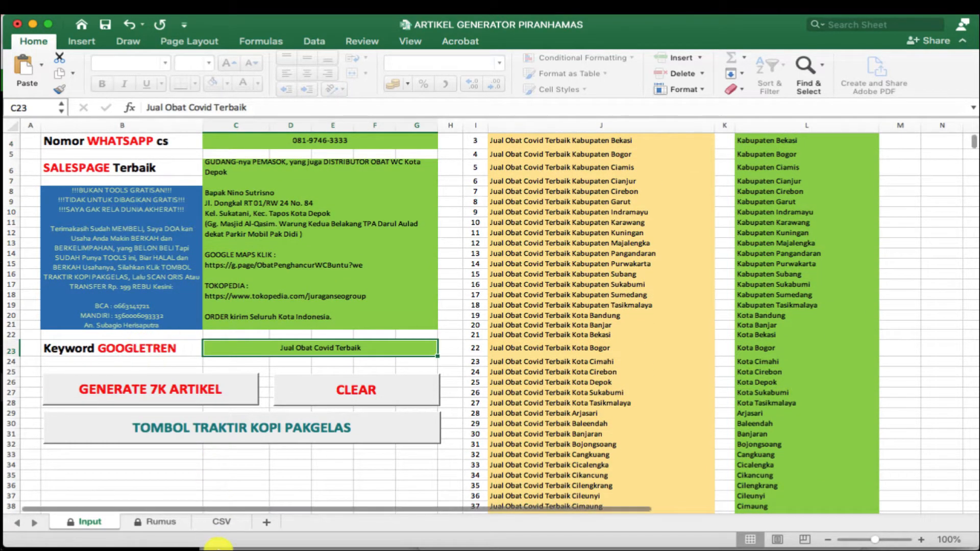
- Open the Google Trends site in a new Chrome tab via a Google search
{"action": "mouse_move", "coordinate": [206, 500]}
{"action": "left_click", "coordinate": [249, 503]}
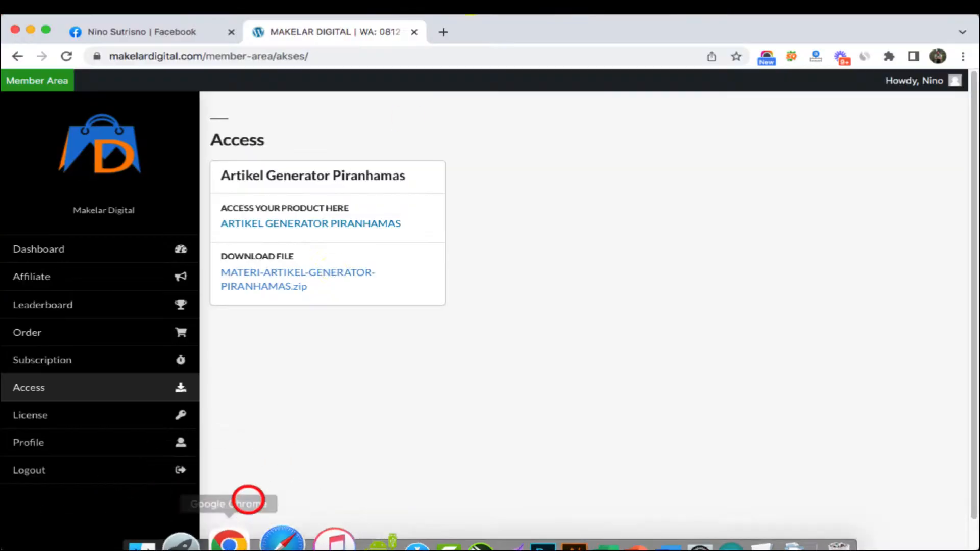
{"action": "left_click", "coordinate": [447, 30]}
{"action": "type", "text": "G"}
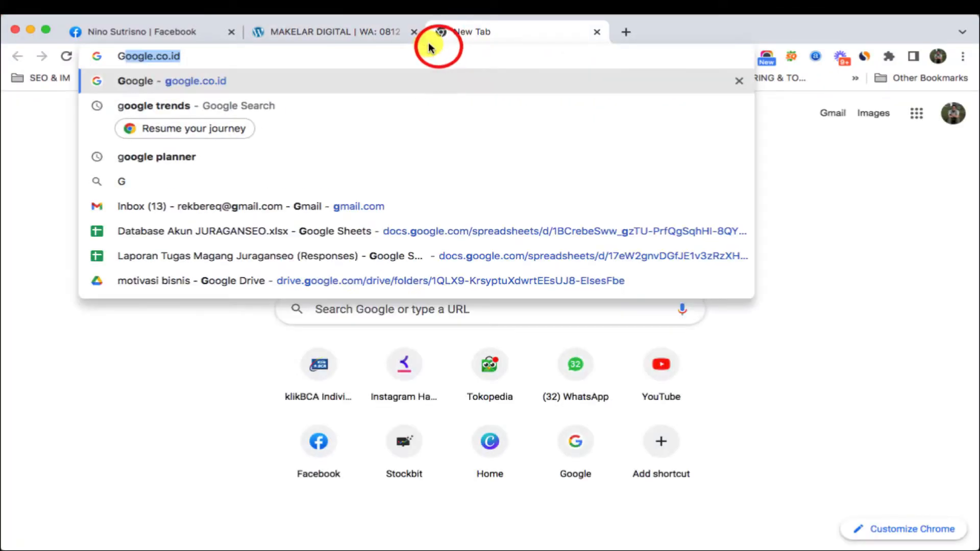
{"action": "type", "text": "OOGLE"}
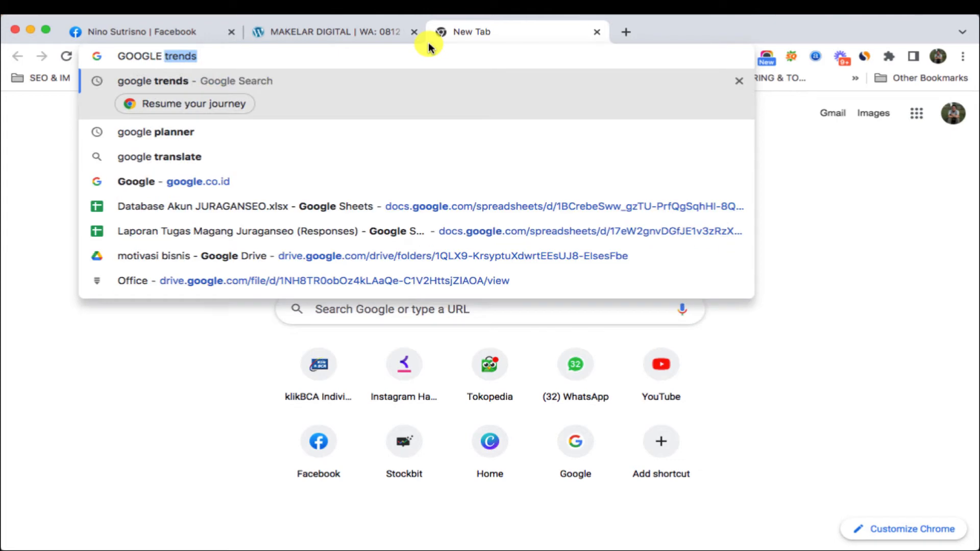
{"action": "key", "text": "Return"}
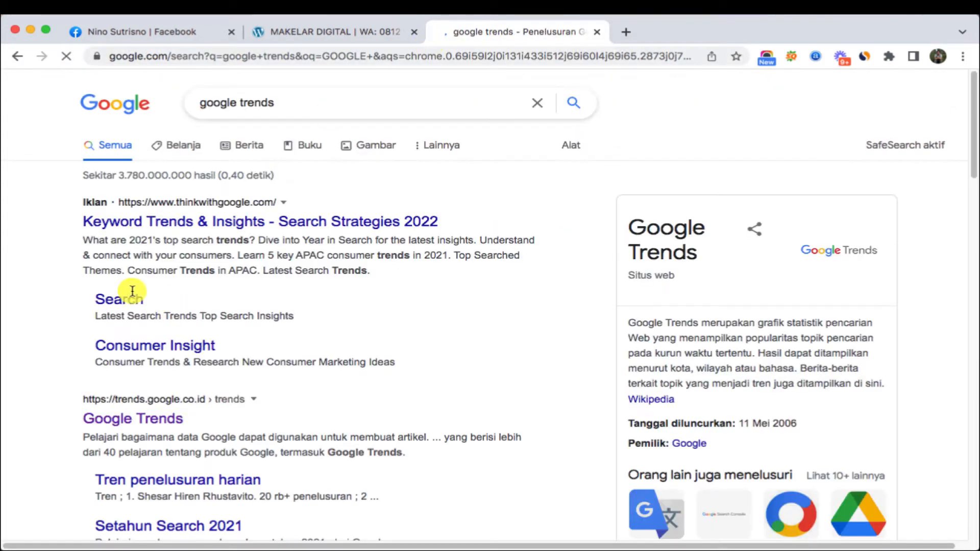
{"action": "scroll", "coordinate": [93, 359], "scroll_direction": "down", "scroll_amount": 1}
{"action": "scroll", "coordinate": [93, 358], "scroll_direction": "down", "scroll_amount": 1}
{"action": "left_click", "coordinate": [119, 366]}
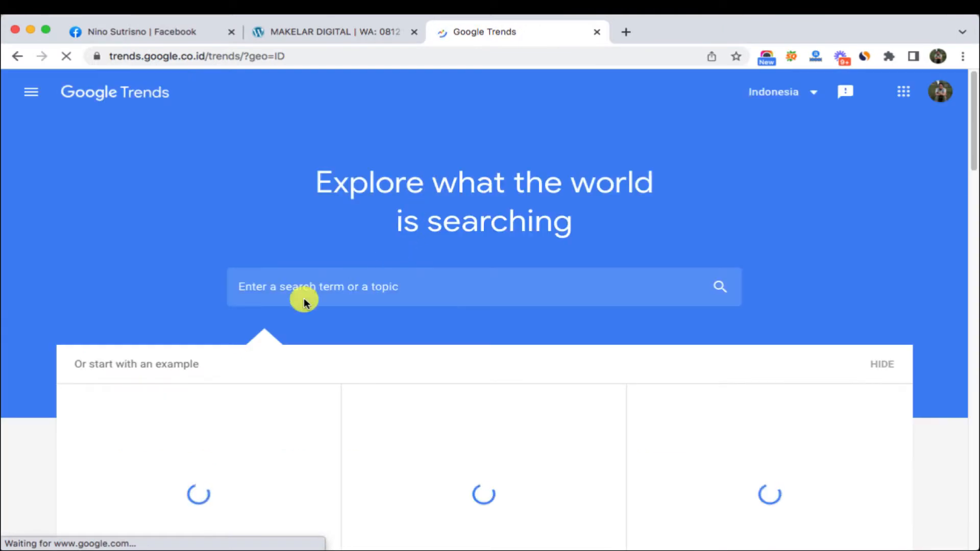
- Search Google Trends for 'obat wc'
{"action": "left_click", "coordinate": [297, 289]}
{"action": "type", "text": "obat wc"}
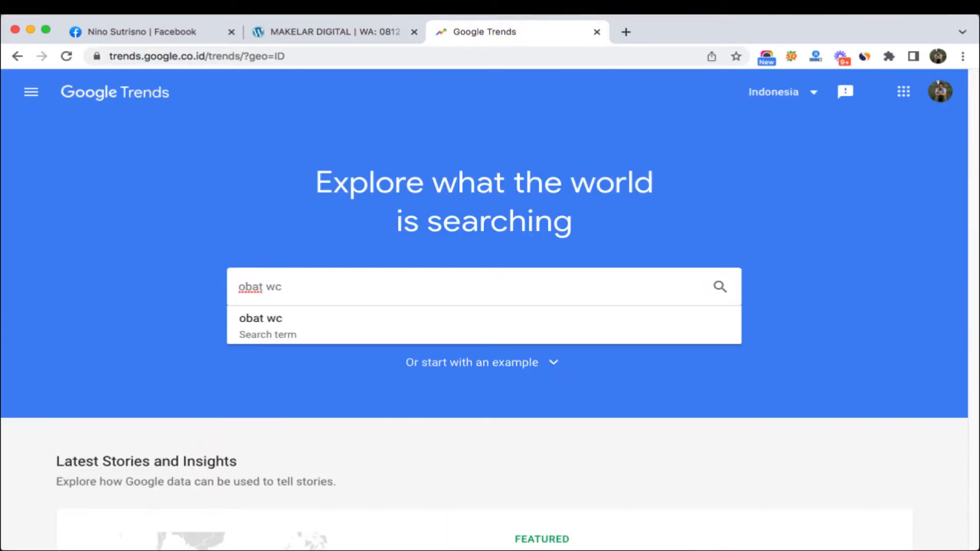
{"action": "key", "text": "Return"}
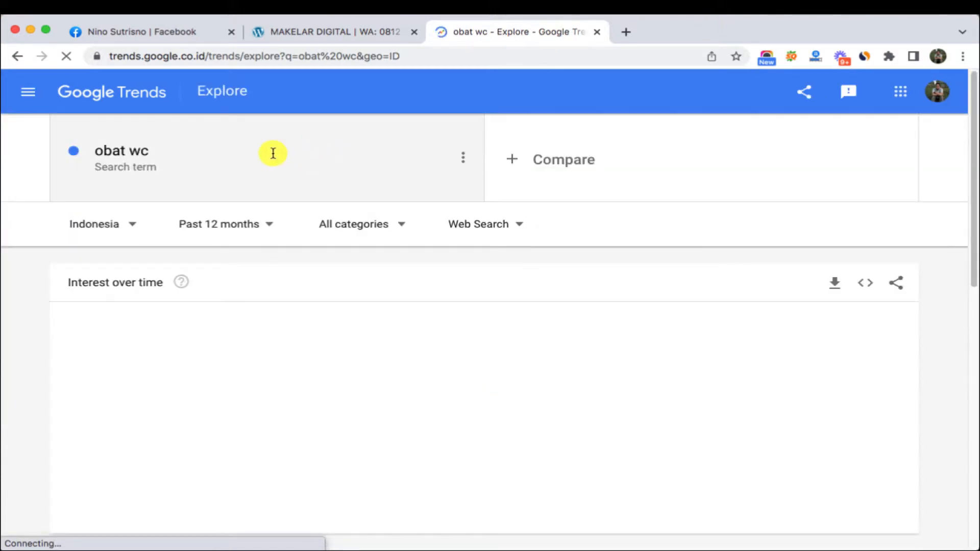
- Review the 'obat wc' related queries and their Top/Rising ranking, then open the time-range list
{"action": "scroll", "coordinate": [258, 328], "scroll_direction": "down", "scroll_amount": 3}
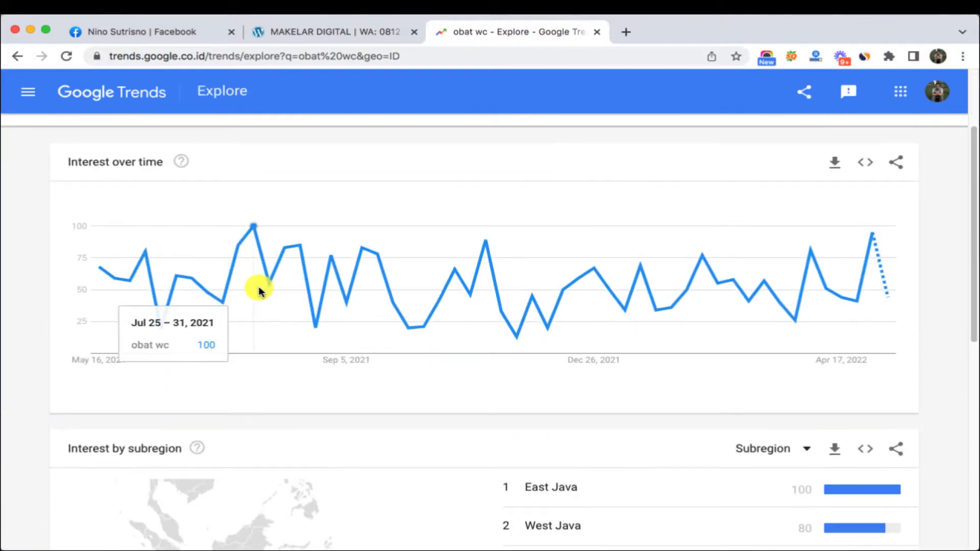
{"action": "scroll", "coordinate": [258, 289], "scroll_direction": "up", "scroll_amount": 3}
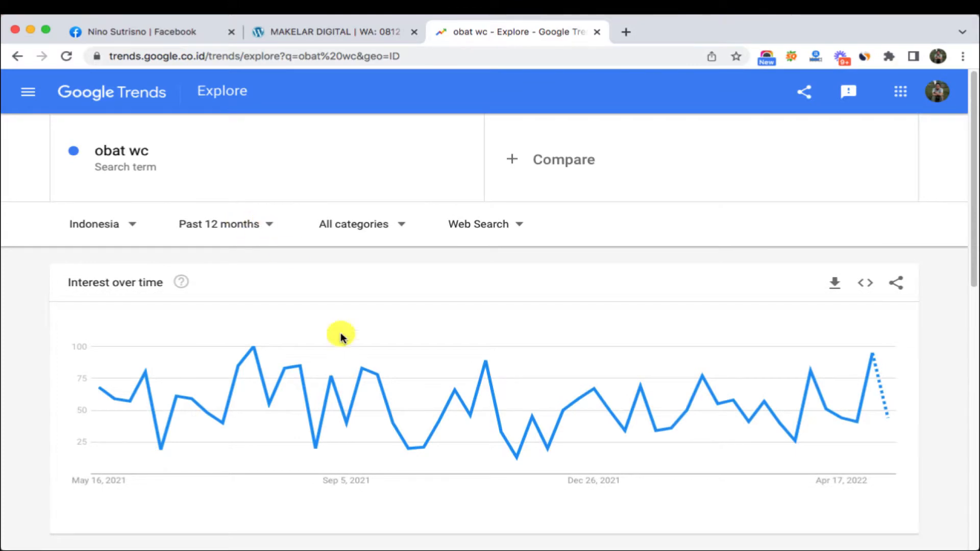
{"action": "scroll", "coordinate": [400, 372], "scroll_direction": "down", "scroll_amount": 1}
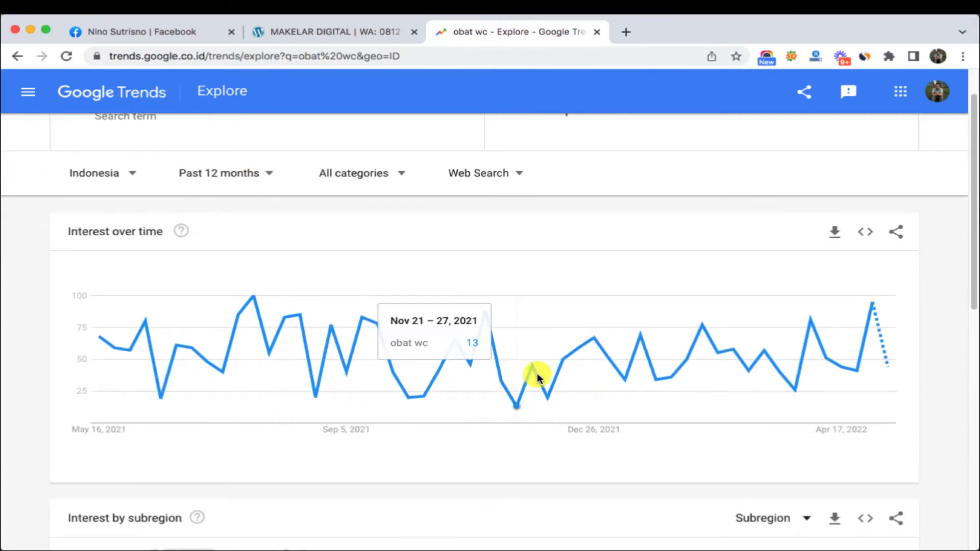
{"action": "scroll", "coordinate": [817, 360], "scroll_direction": "down", "scroll_amount": 10}
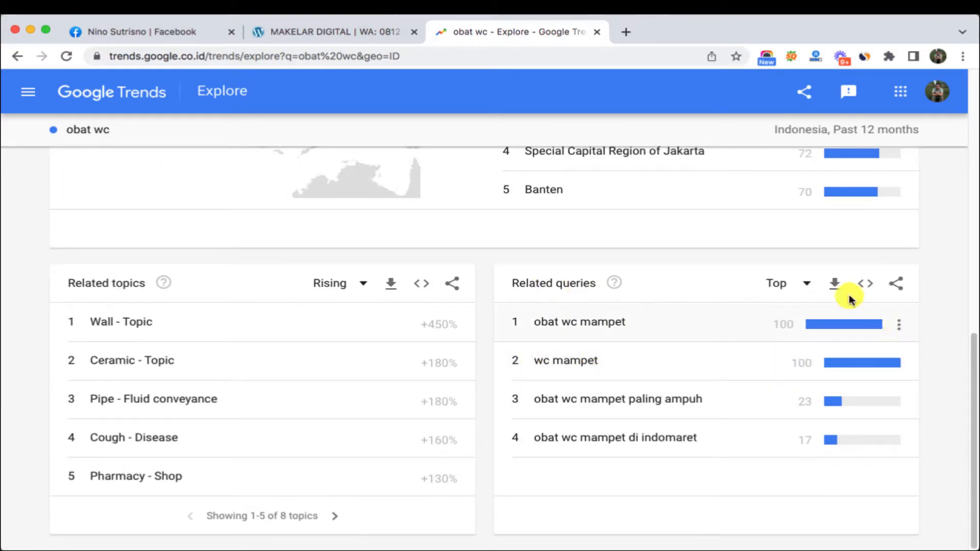
{"action": "left_click", "coordinate": [809, 286]}
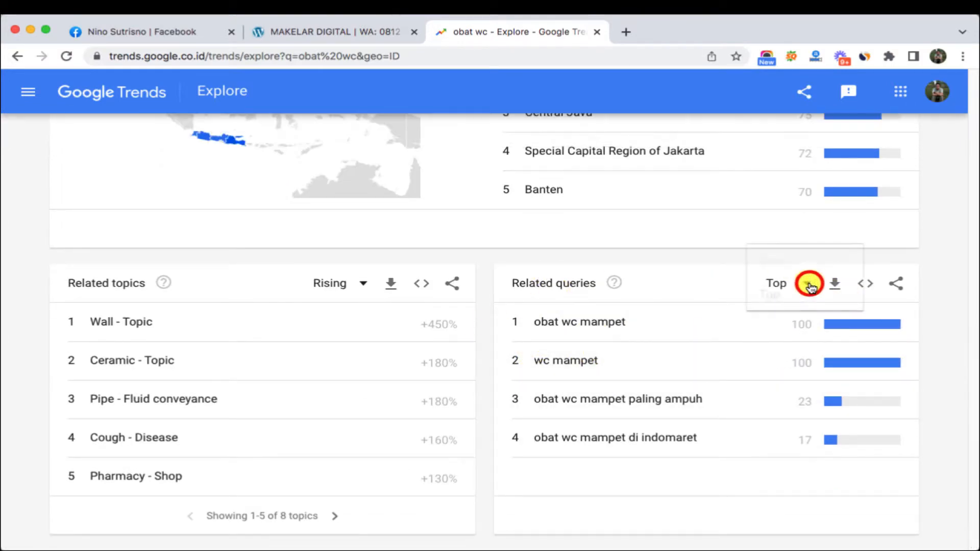
{"action": "left_click", "coordinate": [16, 305]}
{"action": "scroll", "coordinate": [16, 305], "scroll_direction": "up", "scroll_amount": 10}
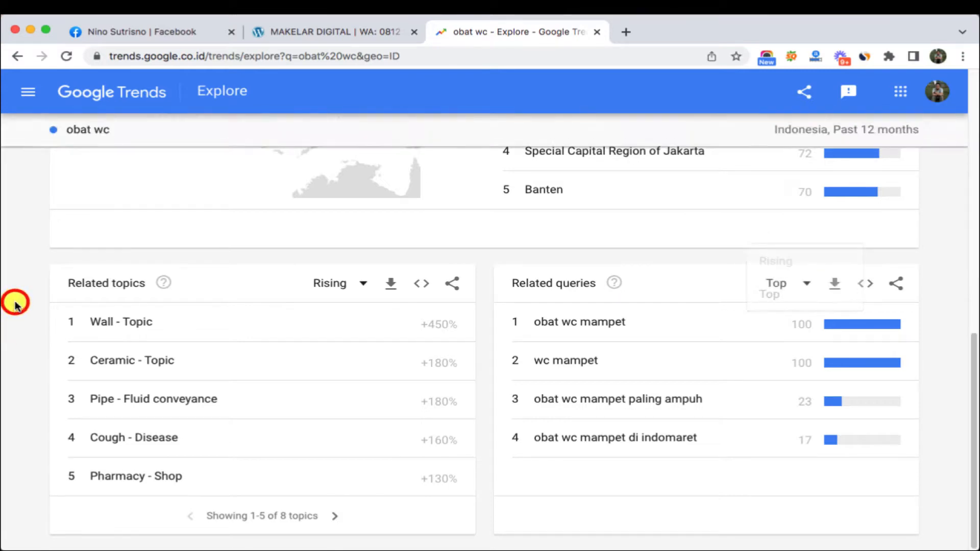
{"action": "left_click", "coordinate": [261, 228]}
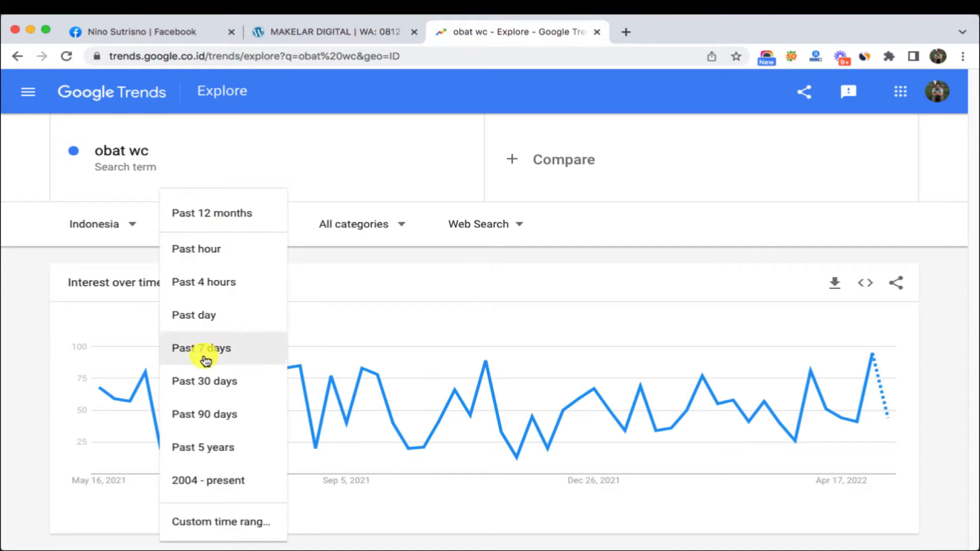
- Set the 'obat wc' trend to Past 5 years and page through its rising related queries
{"action": "left_click", "coordinate": [228, 448]}
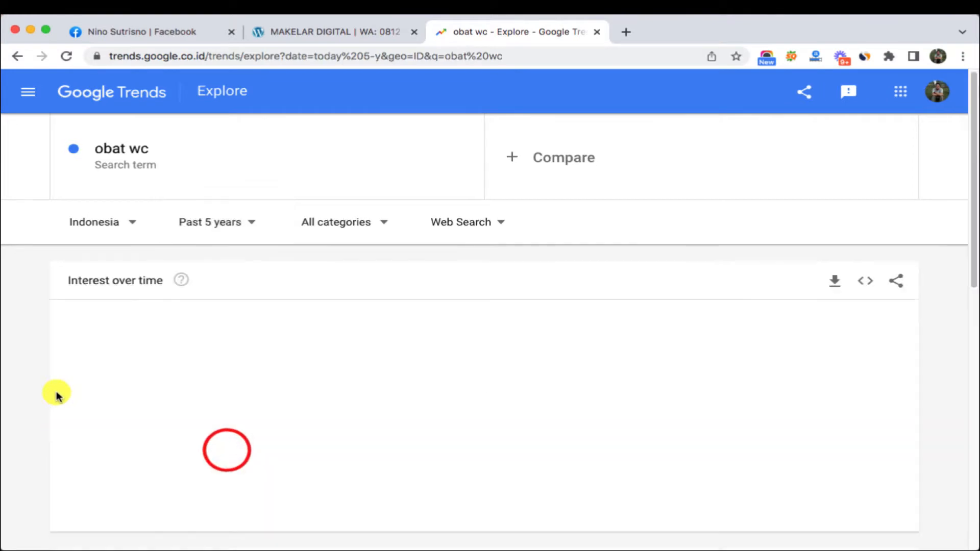
{"action": "scroll", "coordinate": [56, 396], "scroll_direction": "down", "scroll_amount": 1}
{"action": "scroll", "coordinate": [525, 398], "scroll_direction": "down", "scroll_amount": 6}
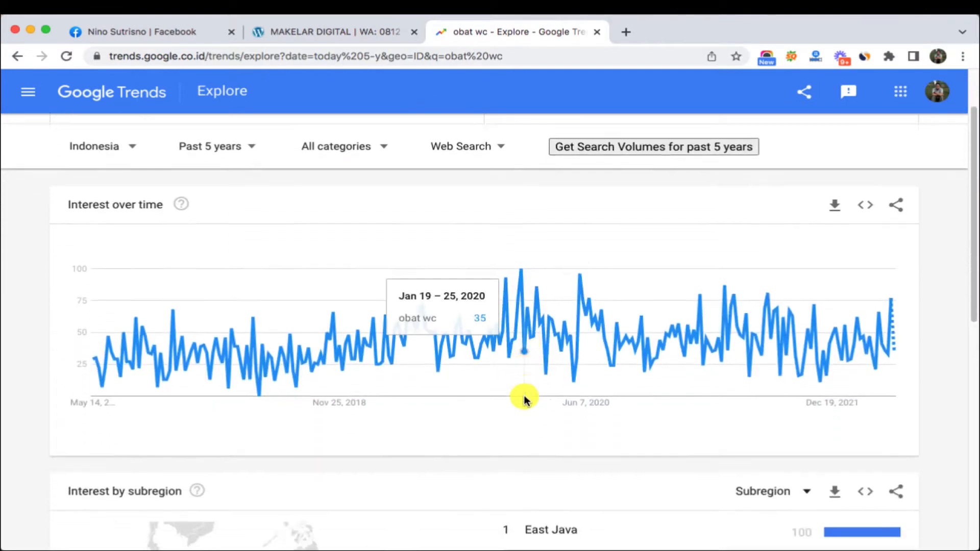
{"action": "scroll", "coordinate": [653, 387], "scroll_direction": "down", "scroll_amount": 5}
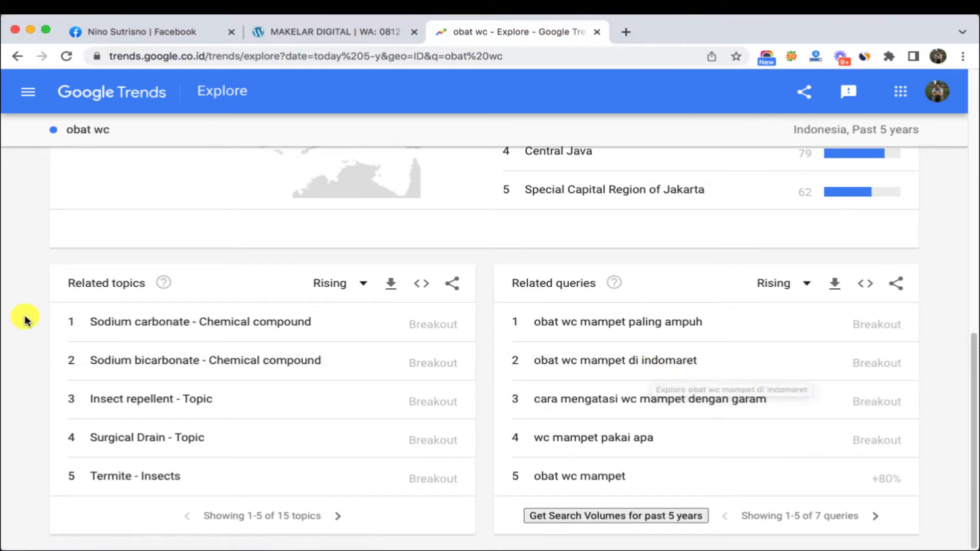
{"action": "scroll", "coordinate": [35, 307], "scroll_direction": "up", "scroll_amount": 10}
{"action": "left_click", "coordinate": [240, 223]}
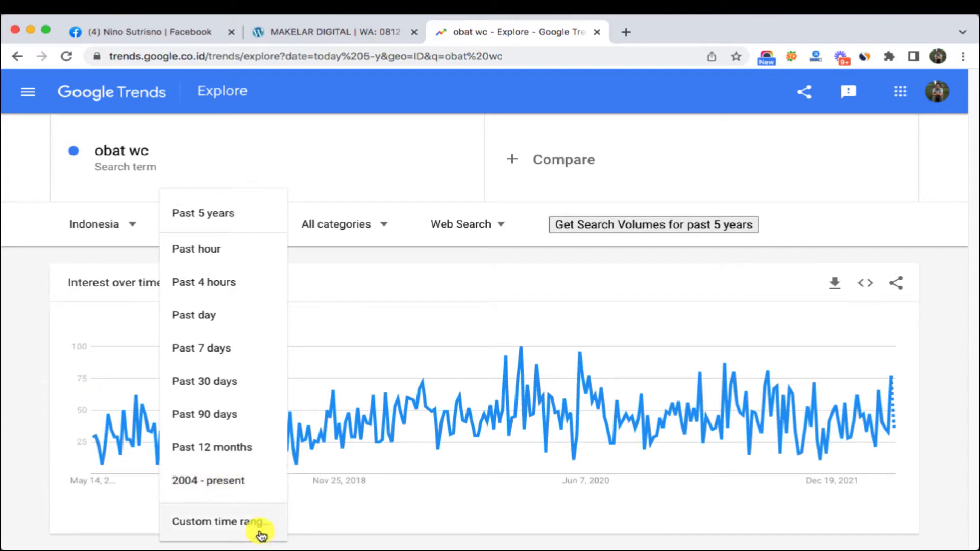
{"action": "left_click", "coordinate": [14, 396]}
{"action": "scroll", "coordinate": [715, 414], "scroll_direction": "down", "scroll_amount": 10}
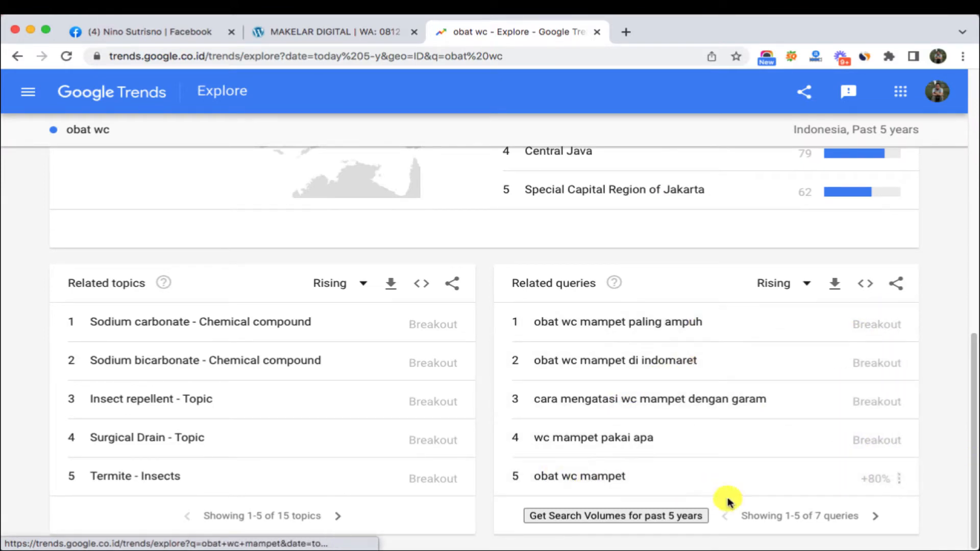
{"action": "left_click", "coordinate": [874, 516]}
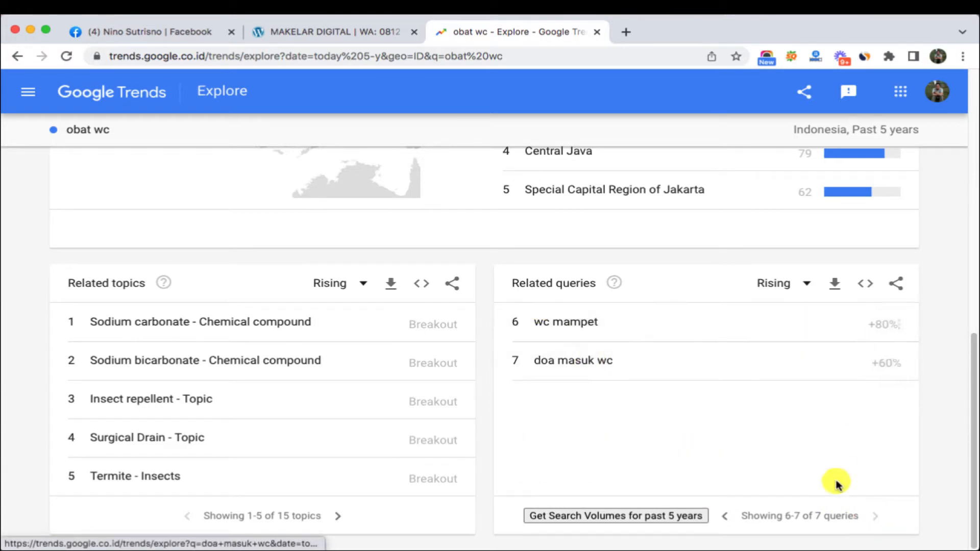
{"action": "left_click", "coordinate": [727, 516]}
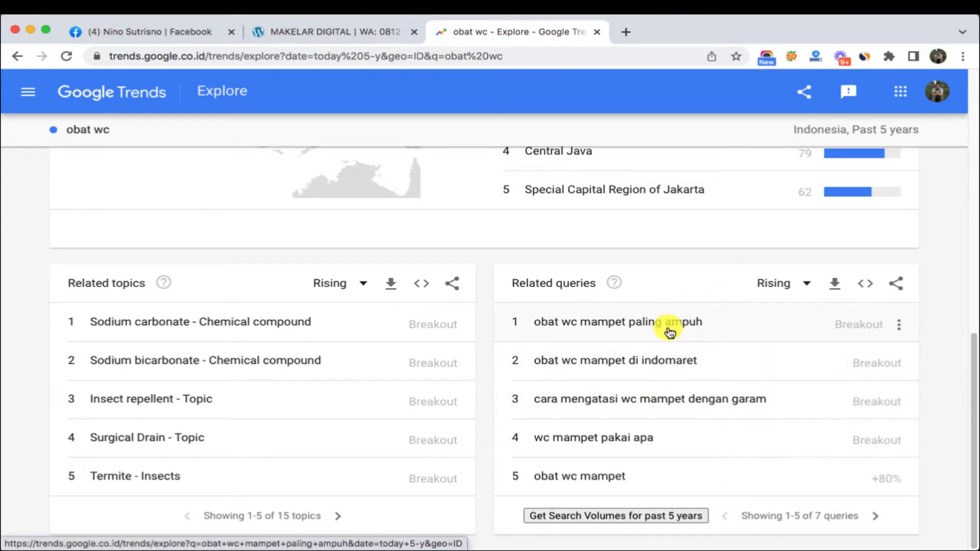
- Check the Google Trends page, then return to the article generator workbook
{"action": "mouse_move", "coordinate": [534, 548]}
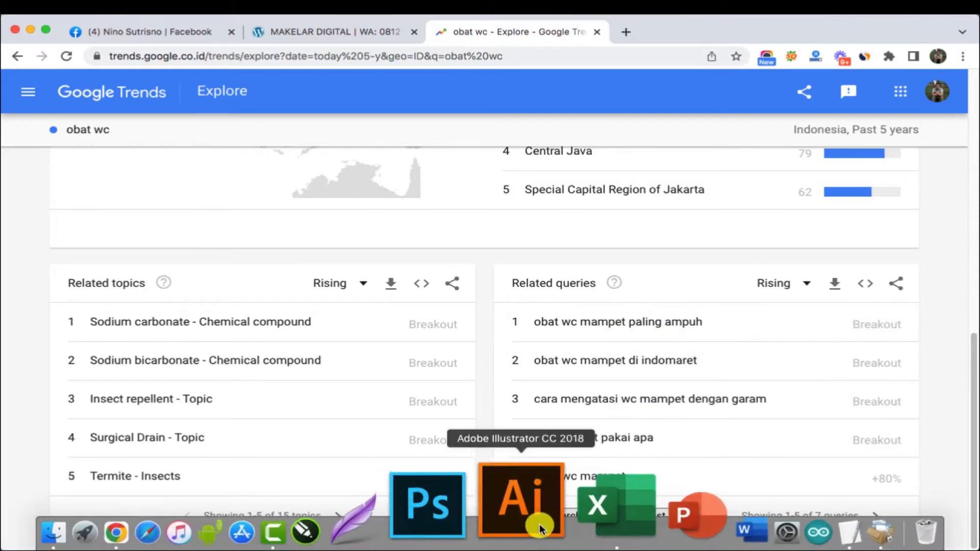
{"action": "left_click", "coordinate": [561, 499]}
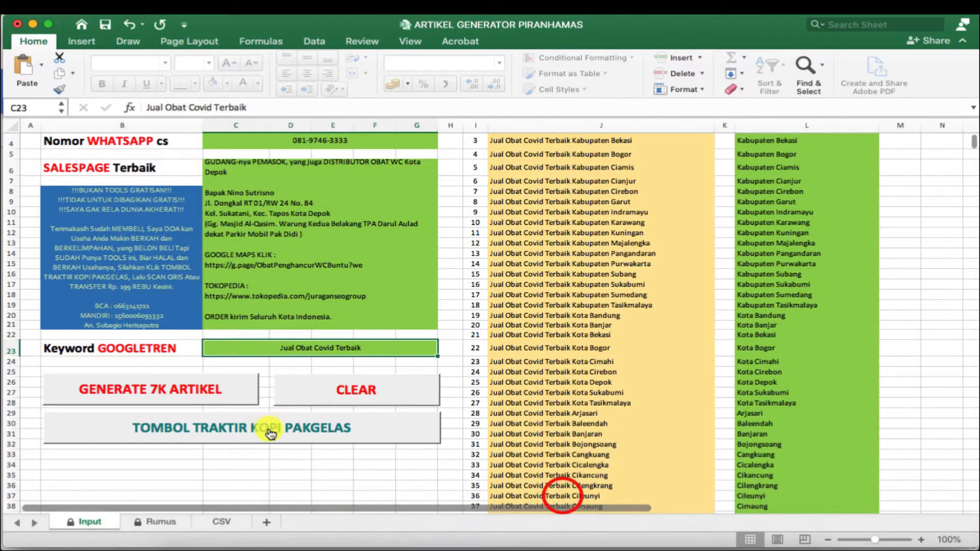
{"action": "left_click", "coordinate": [293, 351]}
{"action": "mouse_move", "coordinate": [565, 548]}
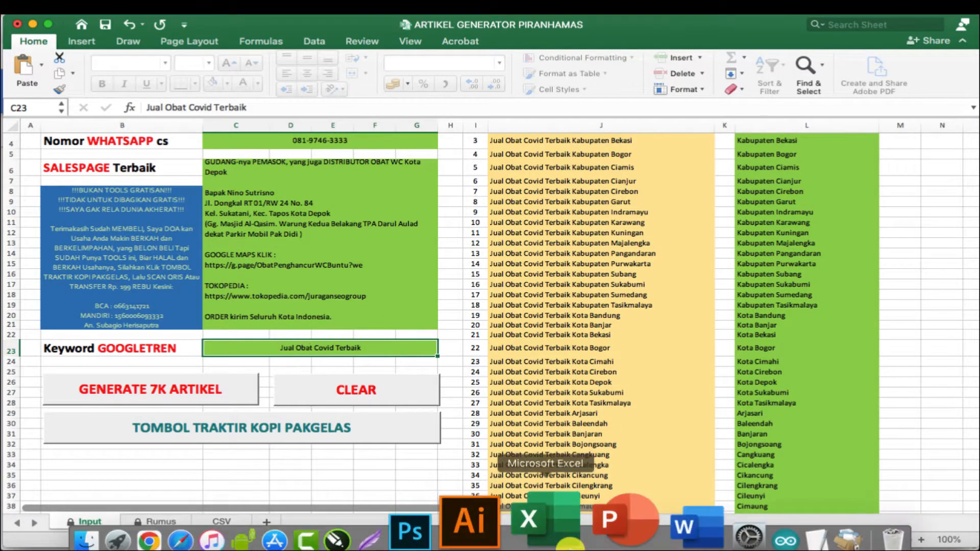
{"action": "mouse_move", "coordinate": [166, 548]}
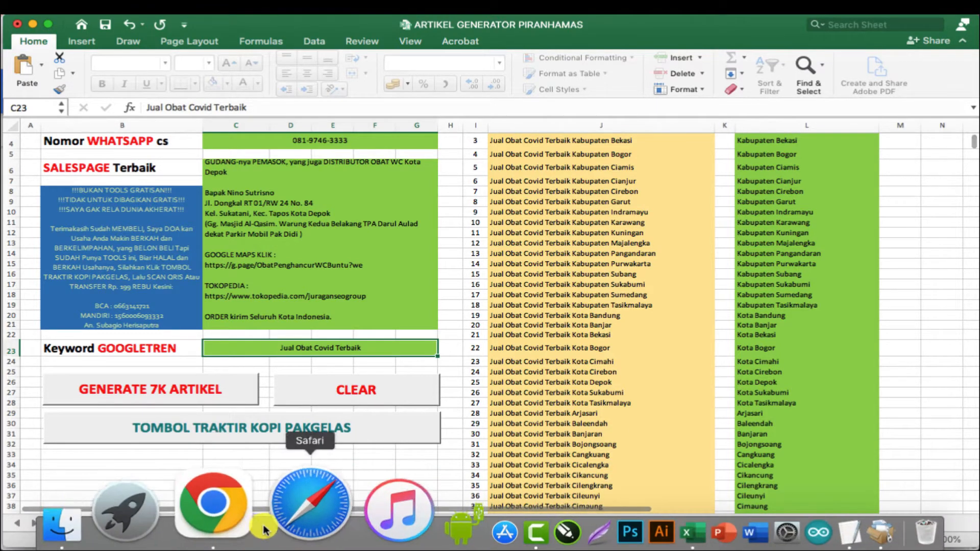
{"action": "left_click", "coordinate": [252, 516]}
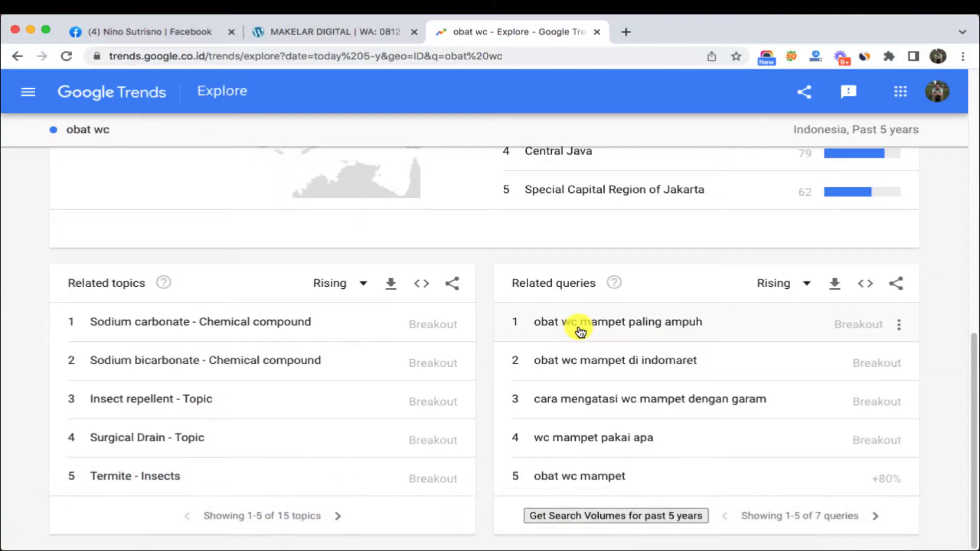
{"action": "mouse_move", "coordinate": [199, 548]}
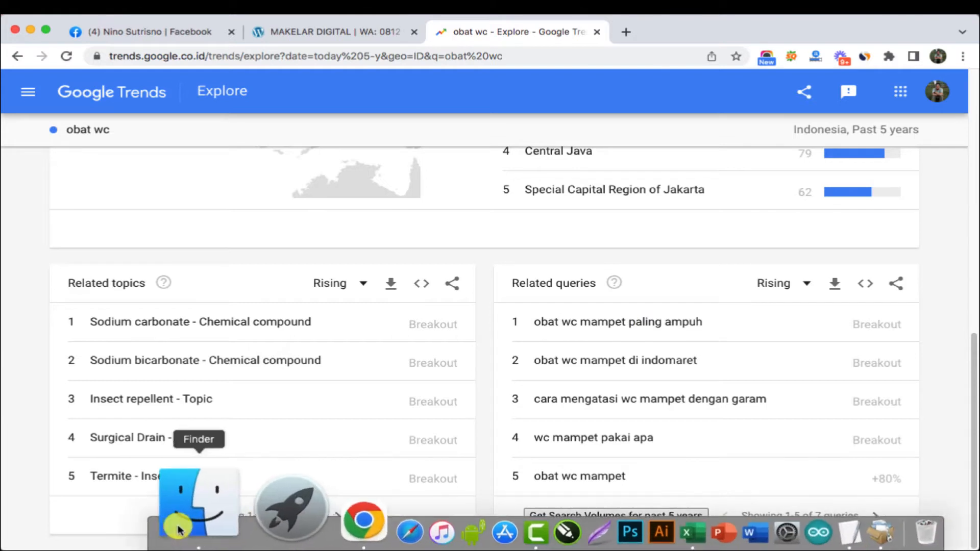
{"action": "left_click", "coordinate": [246, 509]}
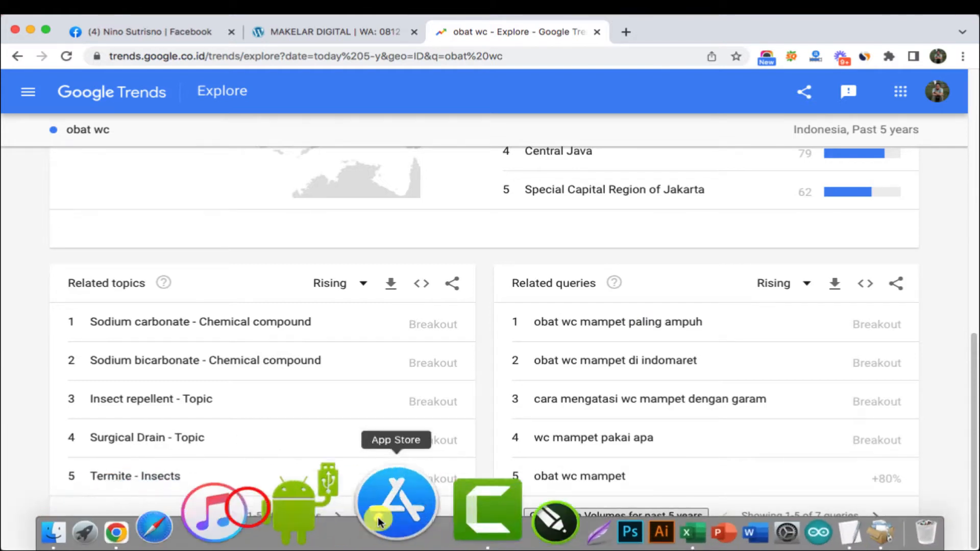
{"action": "left_click", "coordinate": [567, 521]}
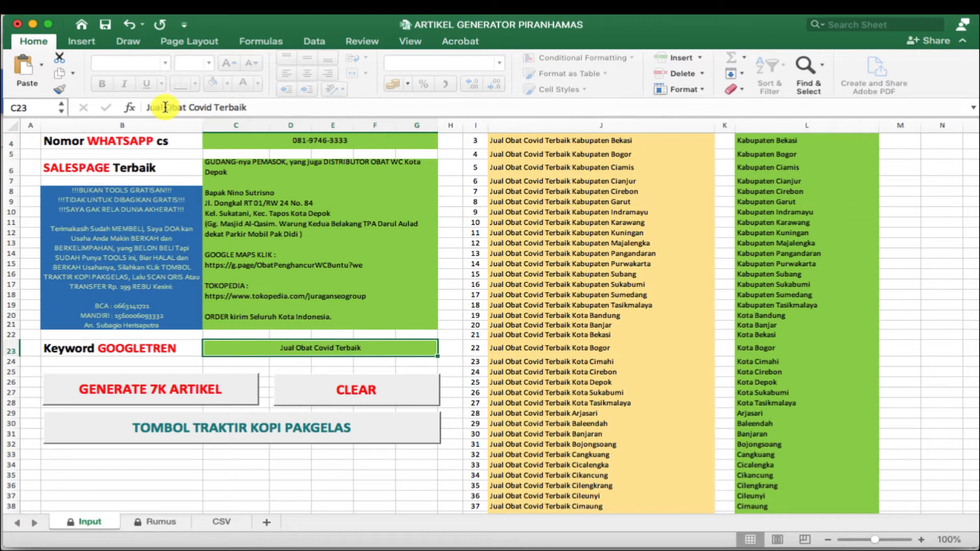
- Replace 'Obat Covid Terbaik' with 'Obat WC Mampet' in the keyword, and check the updated keyword list
{"action": "left_click_drag", "start_coordinate": [164, 107], "coordinate": [307, 107]}
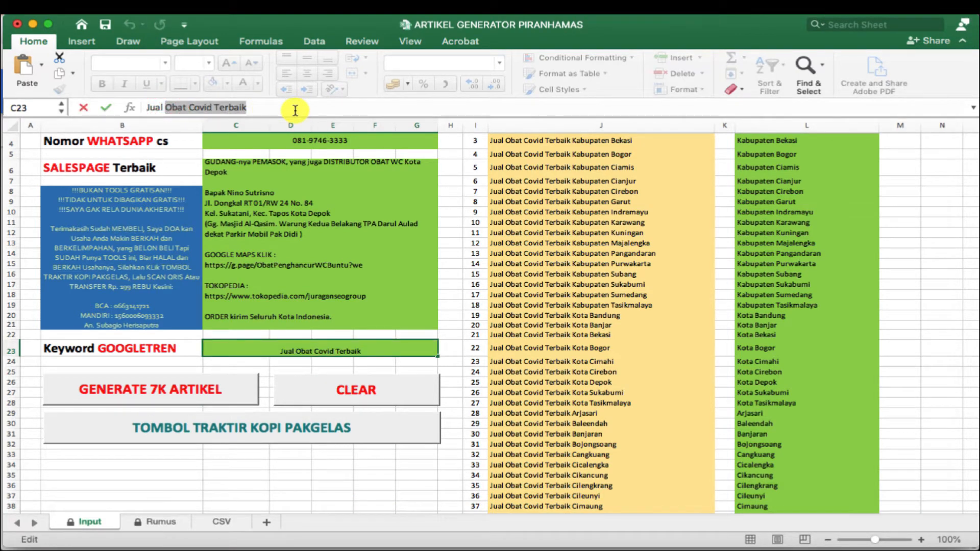
{"action": "type", "text": "O"}
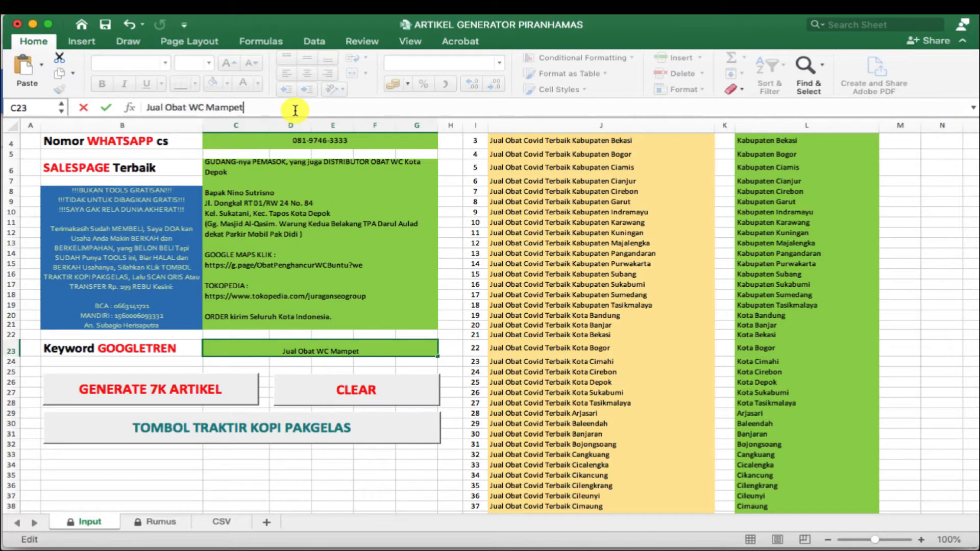
{"action": "key", "text": "Return"}
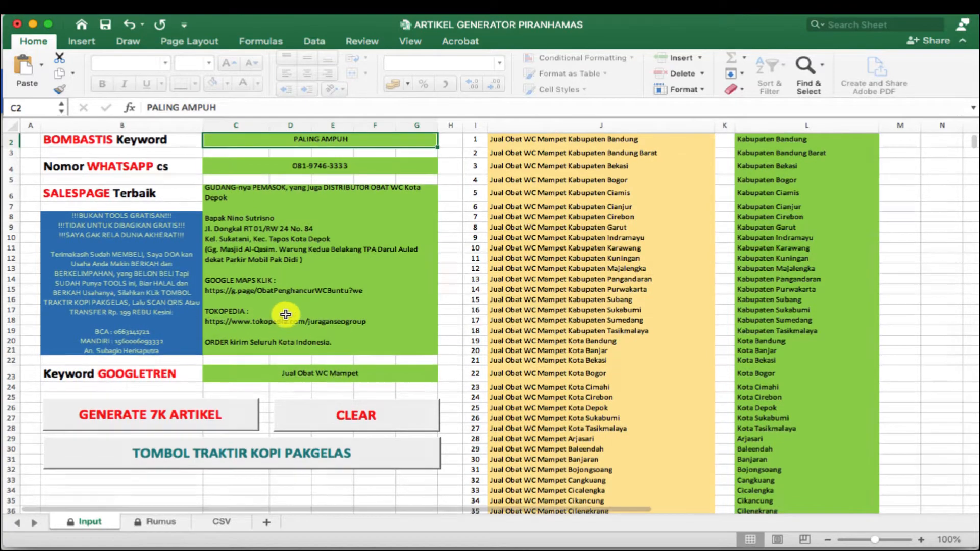
{"action": "scroll", "coordinate": [307, 296], "scroll_direction": "down", "scroll_amount": 1}
{"action": "scroll", "coordinate": [326, 274], "scroll_direction": "up", "scroll_amount": 5}
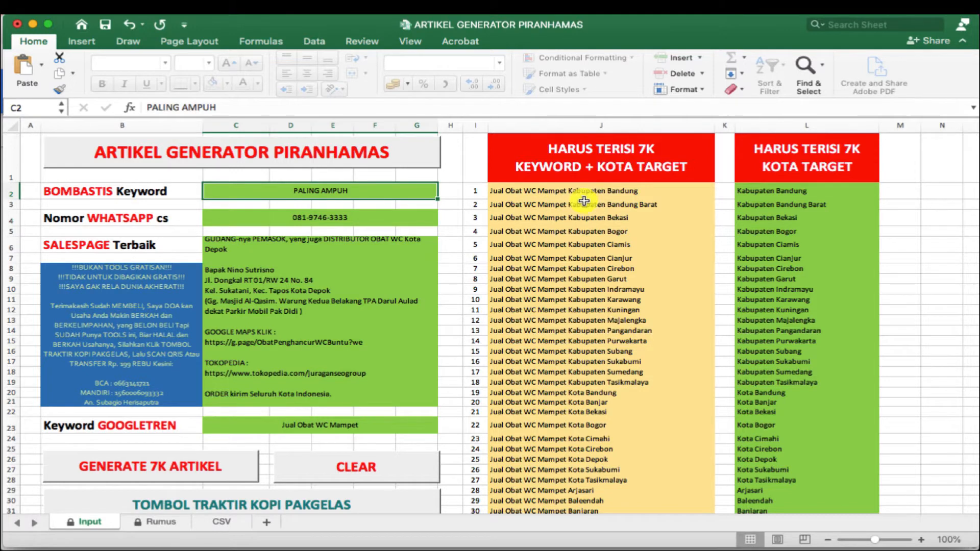
{"action": "scroll", "coordinate": [546, 258], "scroll_direction": "down", "scroll_amount": 3}
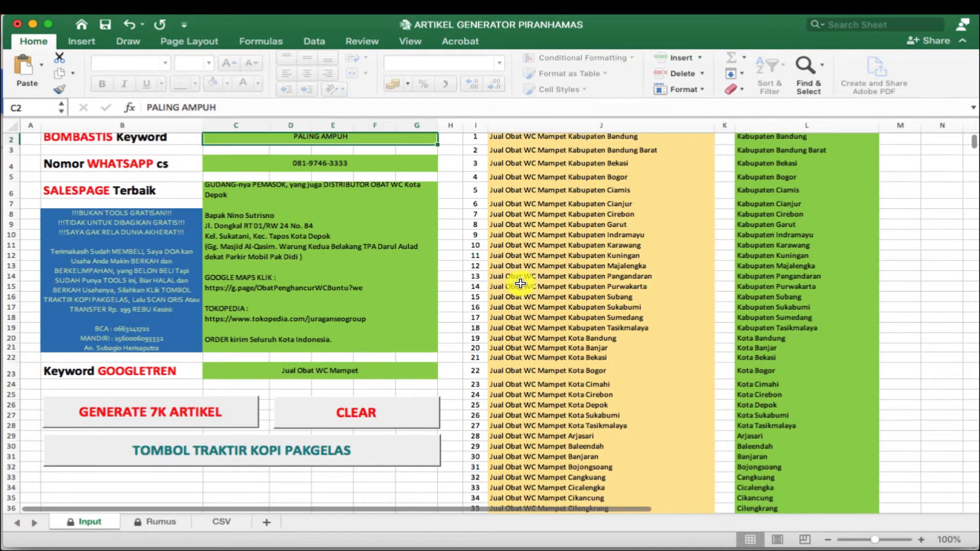
{"action": "scroll", "coordinate": [530, 272], "scroll_direction": "up", "scroll_amount": 3}
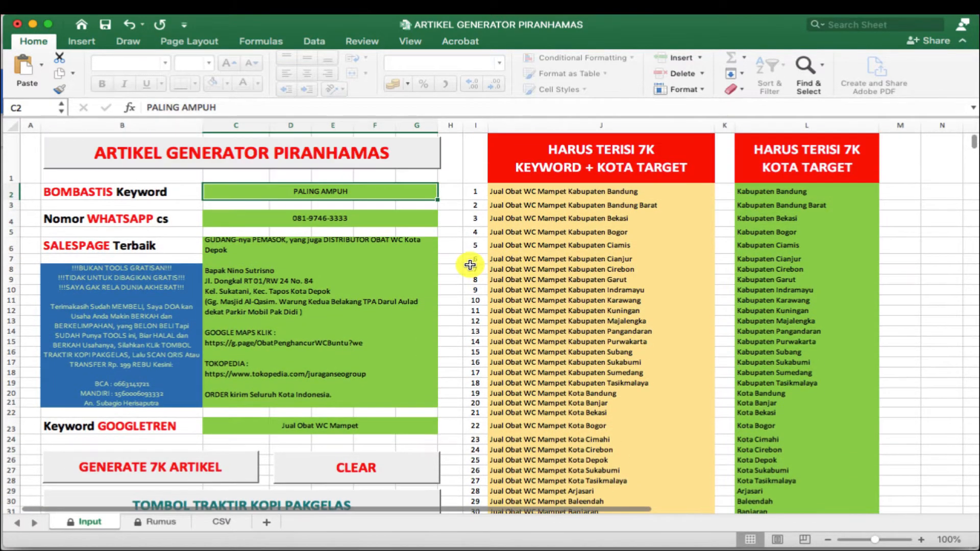
{"action": "scroll", "coordinate": [460, 245], "scroll_direction": "down", "scroll_amount": 1}
{"action": "mouse_move", "coordinate": [338, 545]}
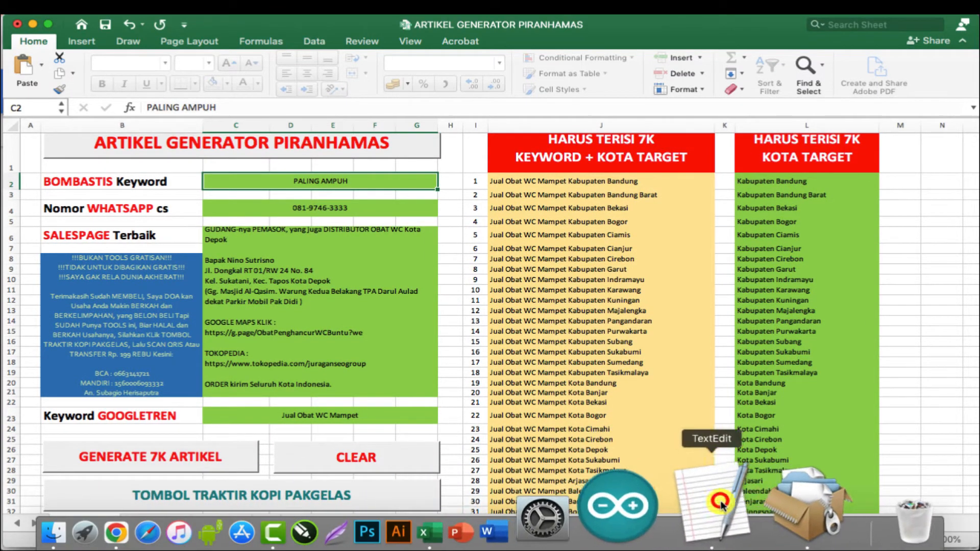
- Start a new TextEdit document with automatic spelling correction off and text set to upper case
{"action": "left_click", "coordinate": [721, 502]}
{"action": "left_click", "coordinate": [853, 39]}
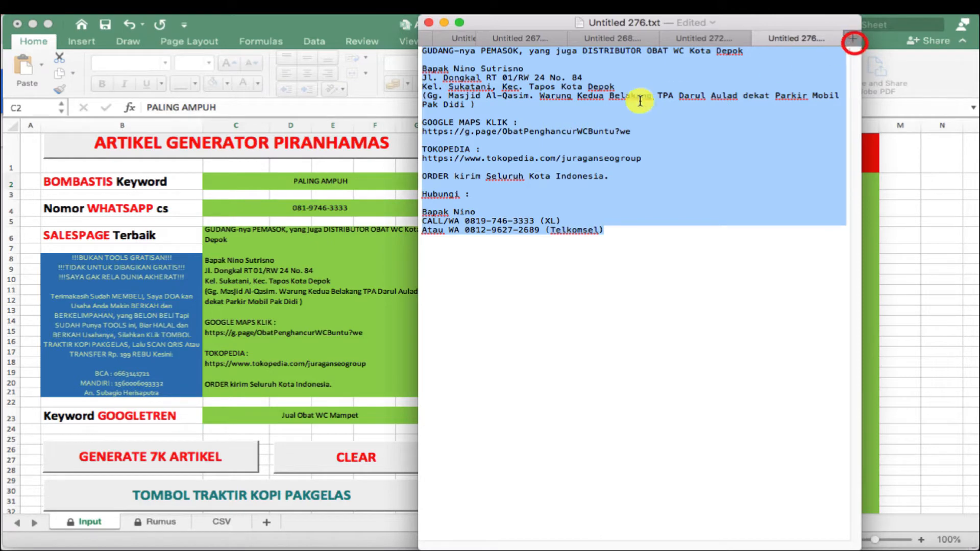
{"action": "right_click", "coordinate": [632, 95]}
{"action": "mouse_move", "coordinate": [689, 164]}
{"action": "left_click", "coordinate": [551, 227]}
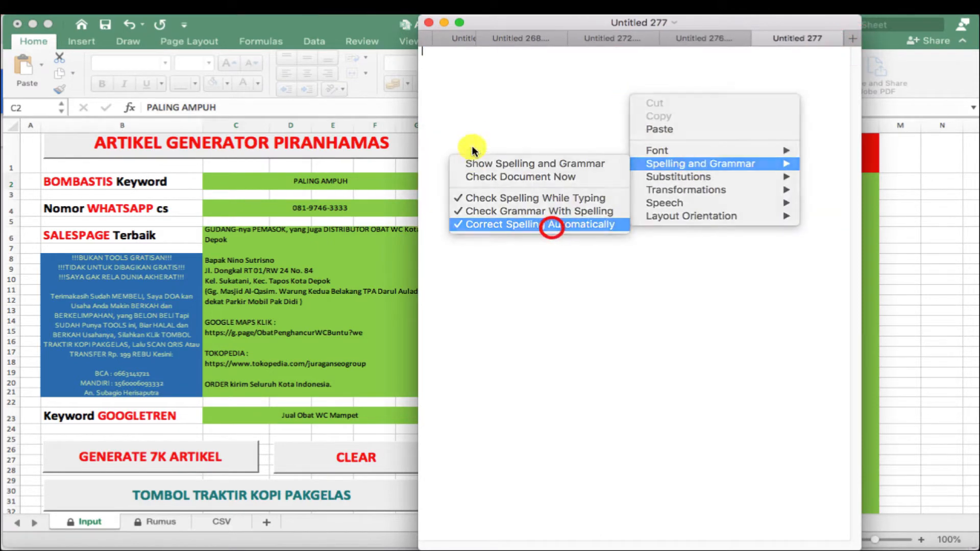
{"action": "right_click", "coordinate": [485, 121]}
{"action": "mouse_move", "coordinate": [551, 219]}
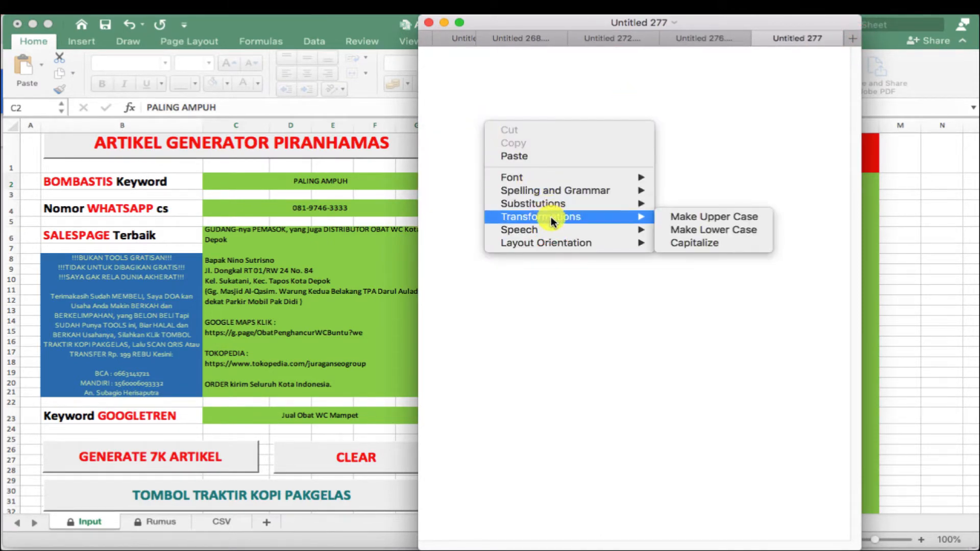
{"action": "left_click", "coordinate": [693, 219]}
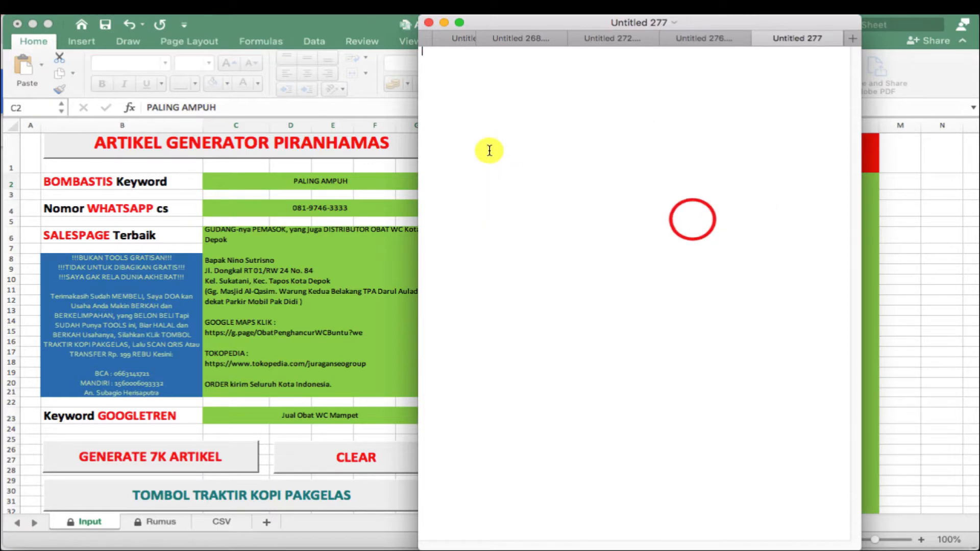
- Enter USERNAME and the JUDUL, DESKRIPSI, PAGAR, TAG headings, with blank lines above JUDUL
{"action": "type", "text": "USERNAME"}
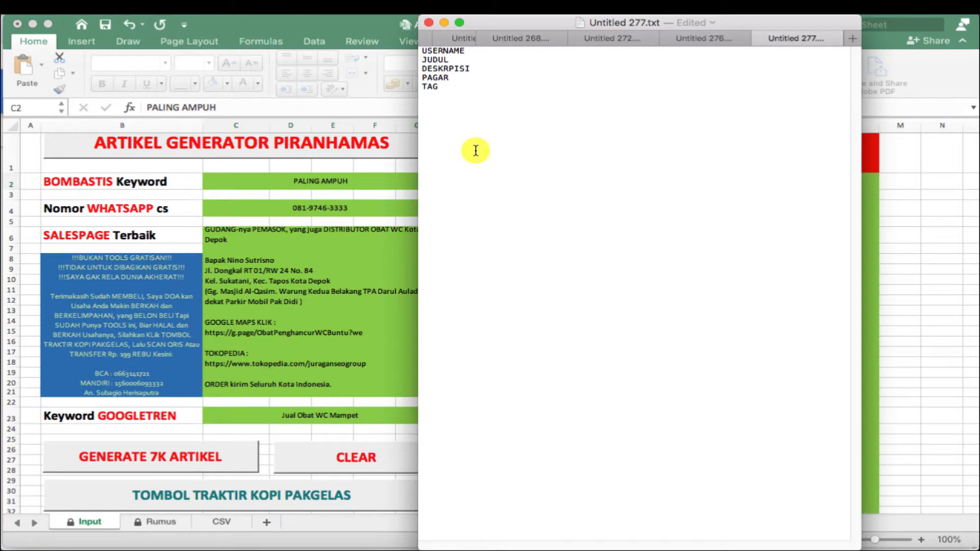
{"action": "left_click_drag", "start_coordinate": [490, 53], "coordinate": [422, 51]}
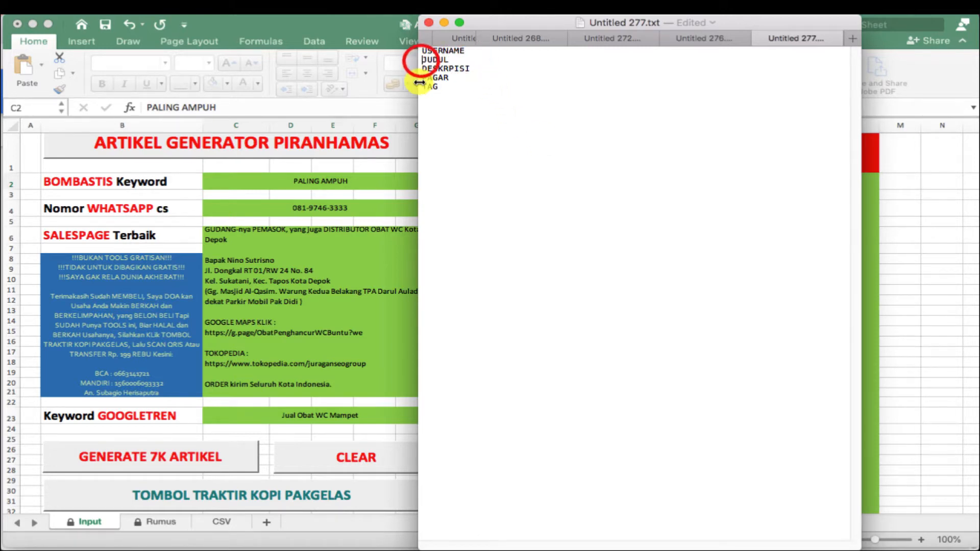
{"action": "key", "text": "Return"}
{"action": "key", "text": "Return"}
{"action": "key", "text": "Return"}
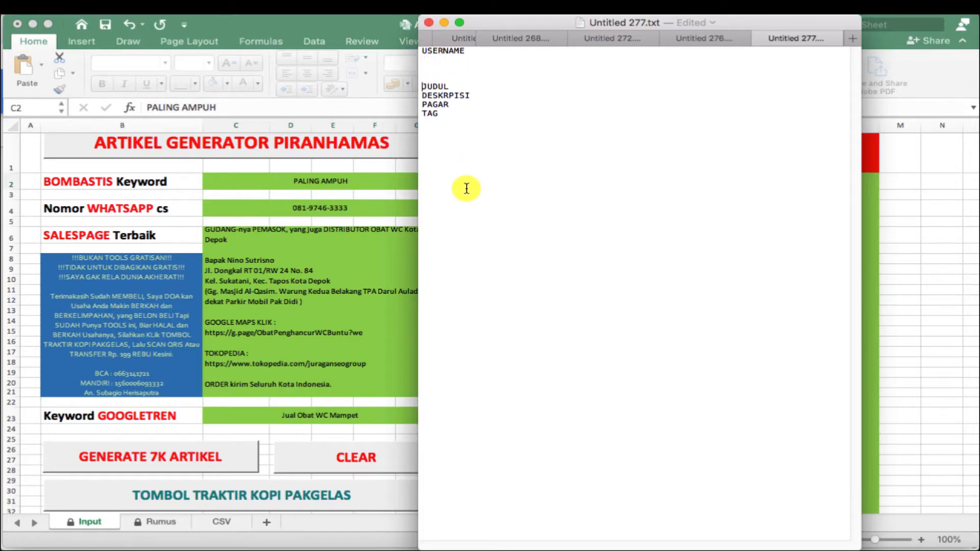
{"action": "mouse_move", "coordinate": [423, 88]}
{"action": "left_mouse_down"}
{"action": "mouse_move", "coordinate": [460, 103]}
{"action": "mouse_move", "coordinate": [462, 114]}
{"action": "mouse_move", "coordinate": [423, 85]}
{"action": "left_mouse_up"}
- Back in the Excel Input sheet, run the GENERATE 7K ARTIKEL macro
{"action": "left_click", "coordinate": [461, 111]}
{"action": "left_click", "coordinate": [339, 99]}
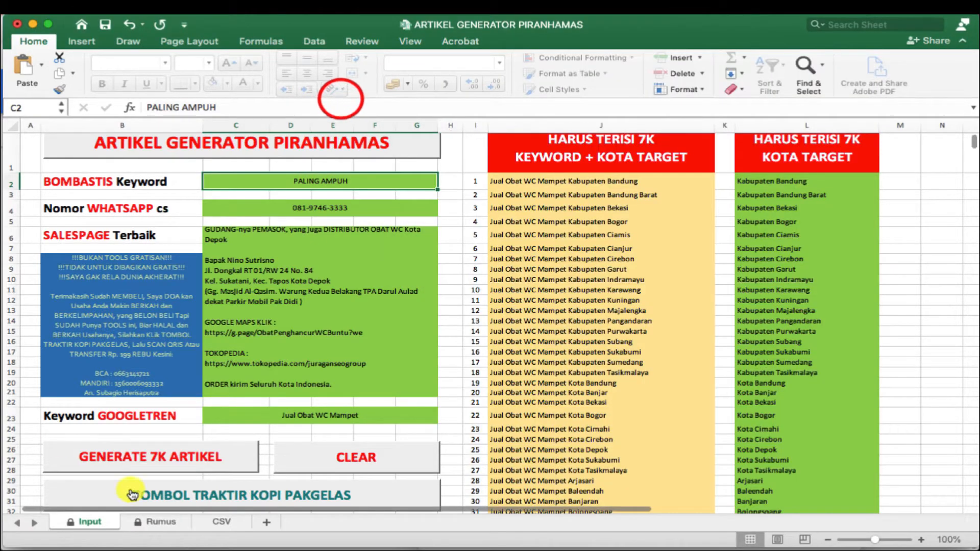
{"action": "scroll", "coordinate": [148, 454], "scroll_direction": "down", "scroll_amount": 2}
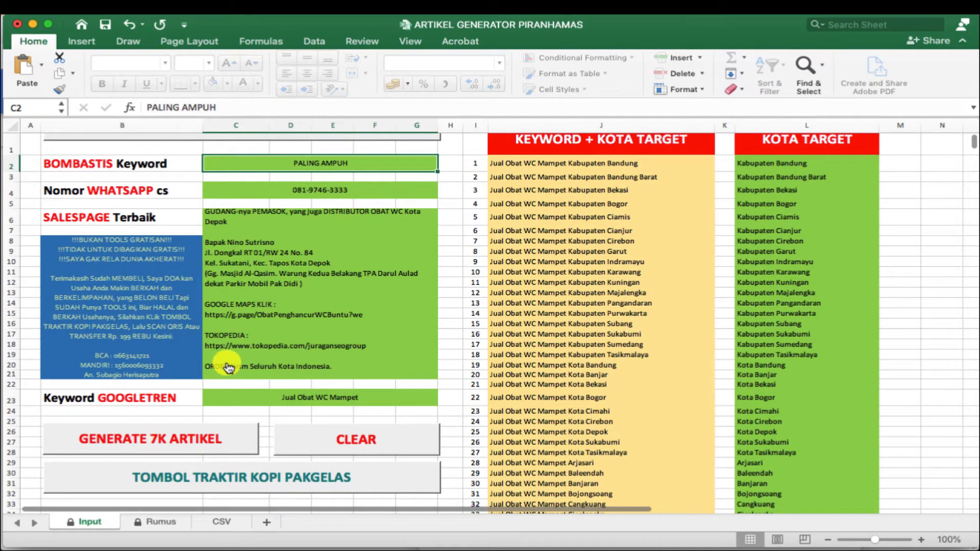
{"action": "left_click", "coordinate": [196, 438]}
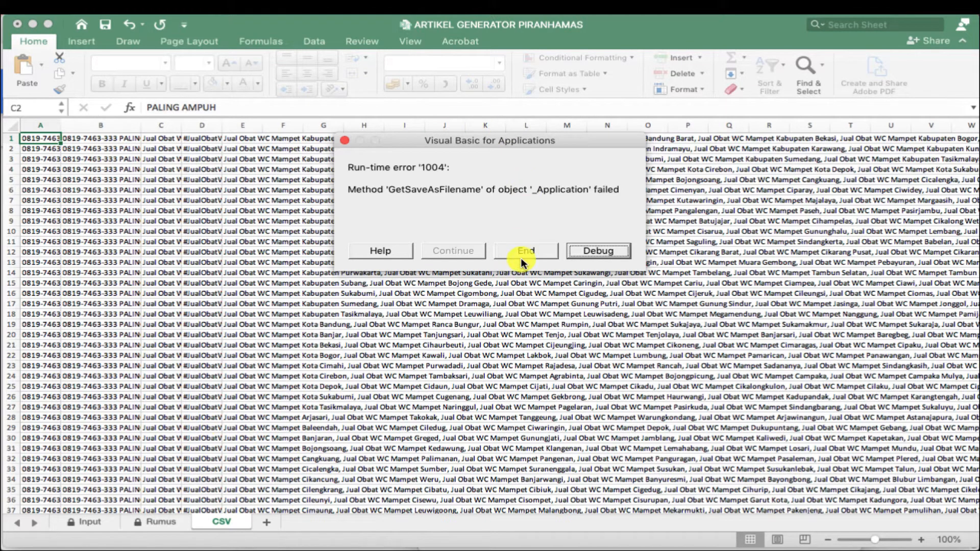
- End the VBA run-time error '1004' and inspect columns A through E of the CSV sheet
{"action": "left_click", "coordinate": [541, 253]}
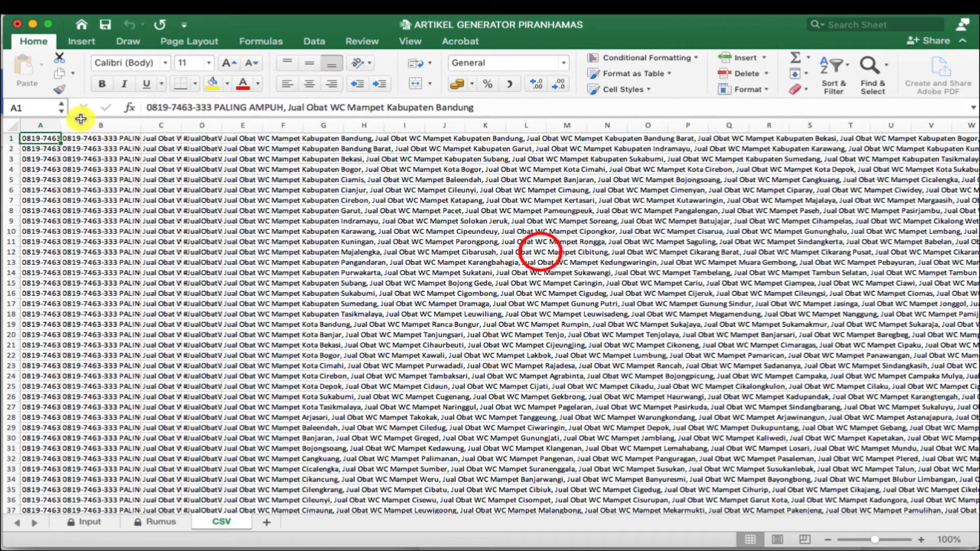
{"action": "left_click", "coordinate": [44, 129]}
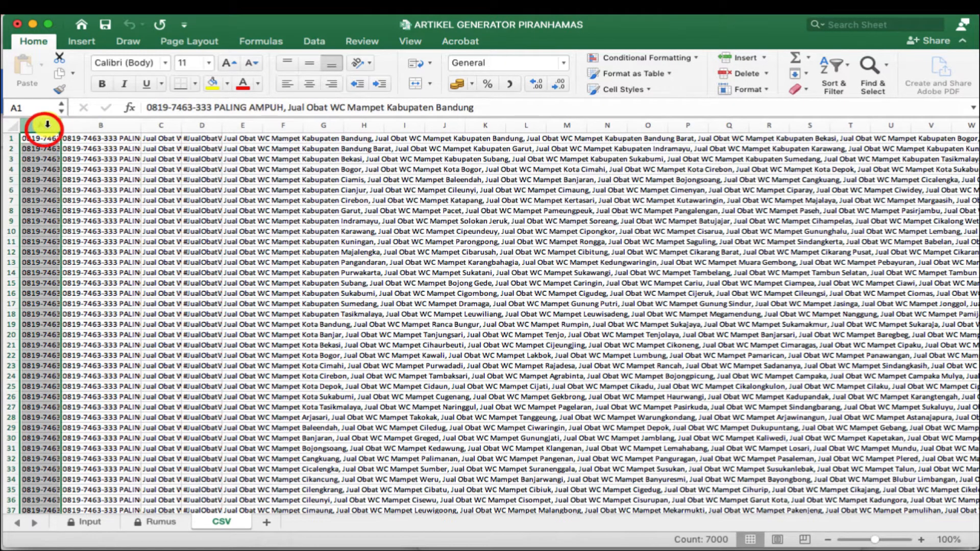
{"action": "key", "text": "Right"}
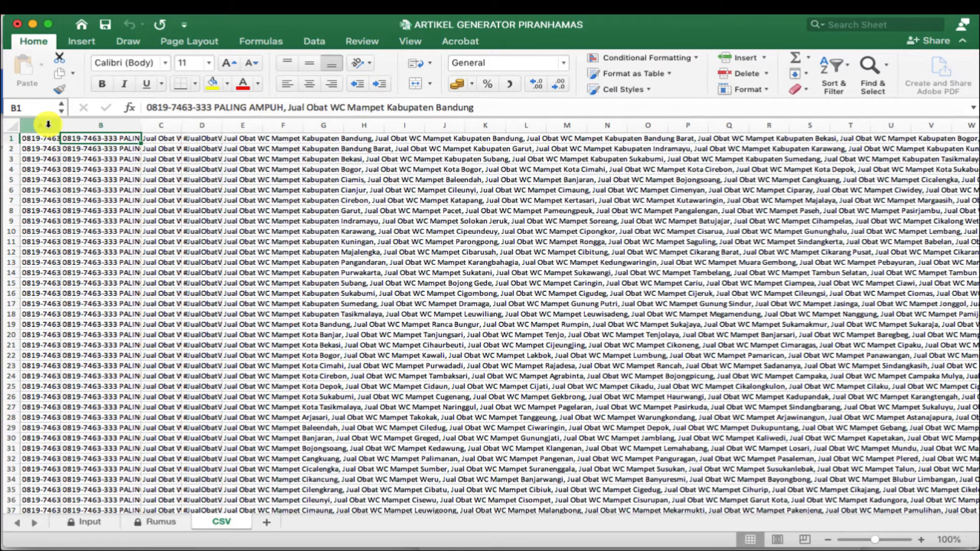
{"action": "key", "text": "Right"}
{"action": "key", "text": "Right"}
{"action": "key", "text": "Right"}
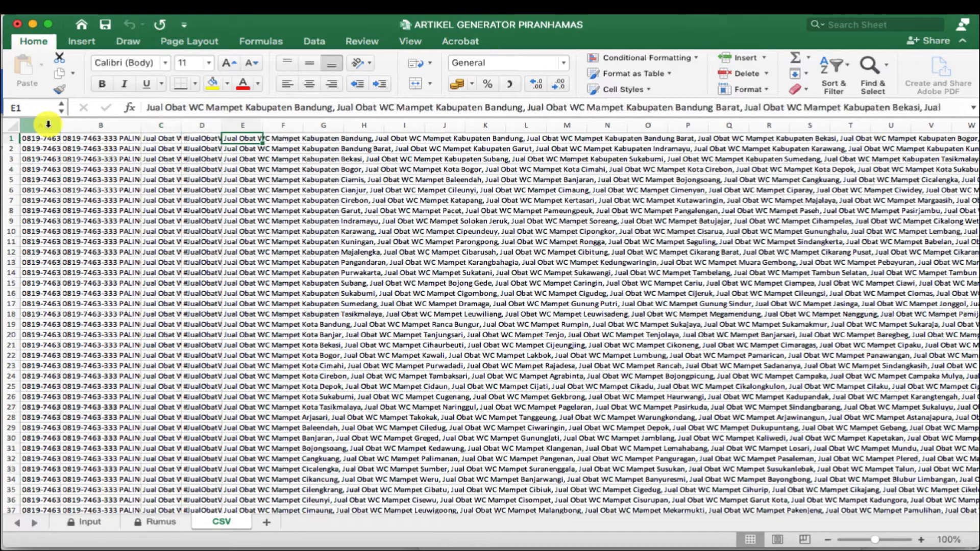
{"action": "key", "text": "Right"}
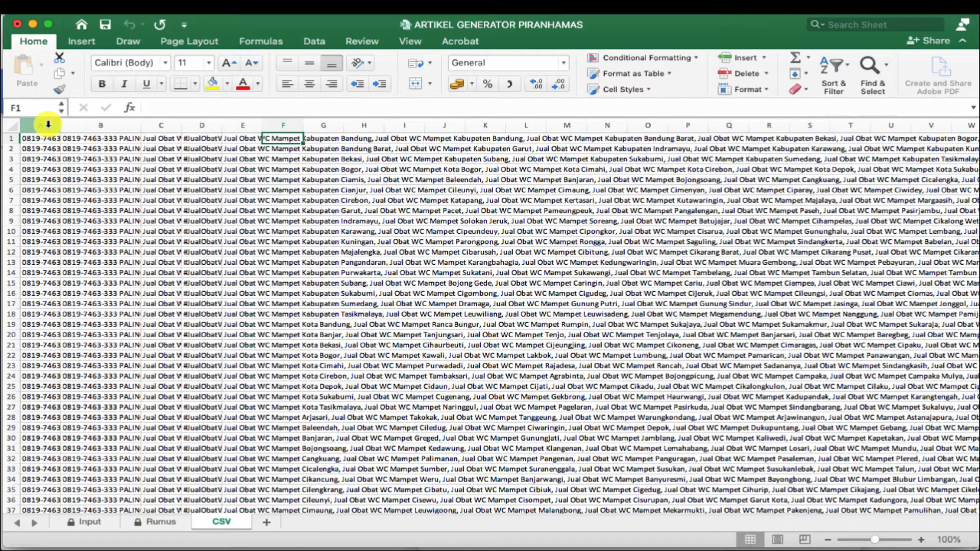
{"action": "key", "text": "Left"}
{"action": "key", "text": "Left"}
{"action": "key", "text": "Left"}
{"action": "key", "text": "Left"}
{"action": "key", "text": "Left"}
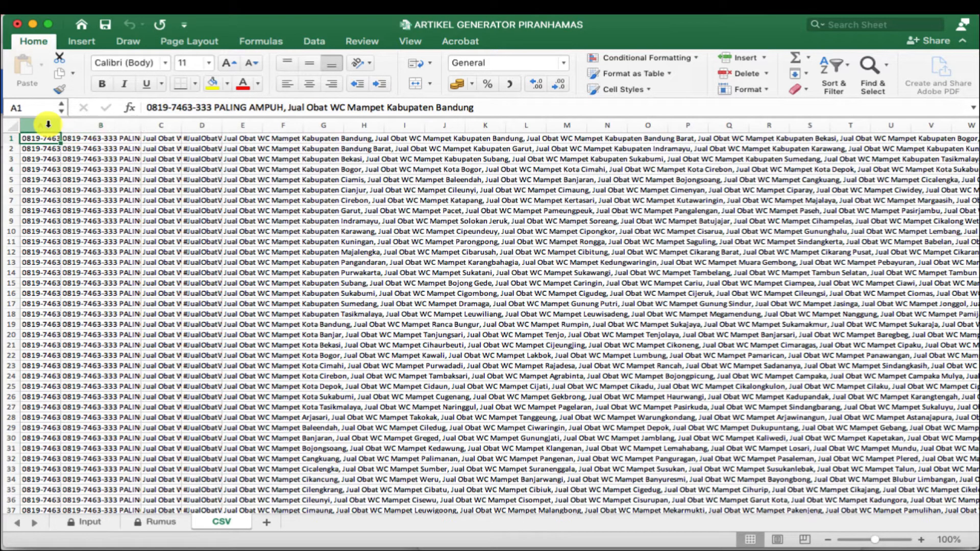
- Select all generated data in columns A–E, then the entire CSV sheet
{"action": "key", "text": "super+shift+Right"}
{"action": "key", "text": "super+shift+Down"}
{"action": "scroll", "coordinate": [228, 243], "scroll_direction": "up", "scroll_amount": 4}
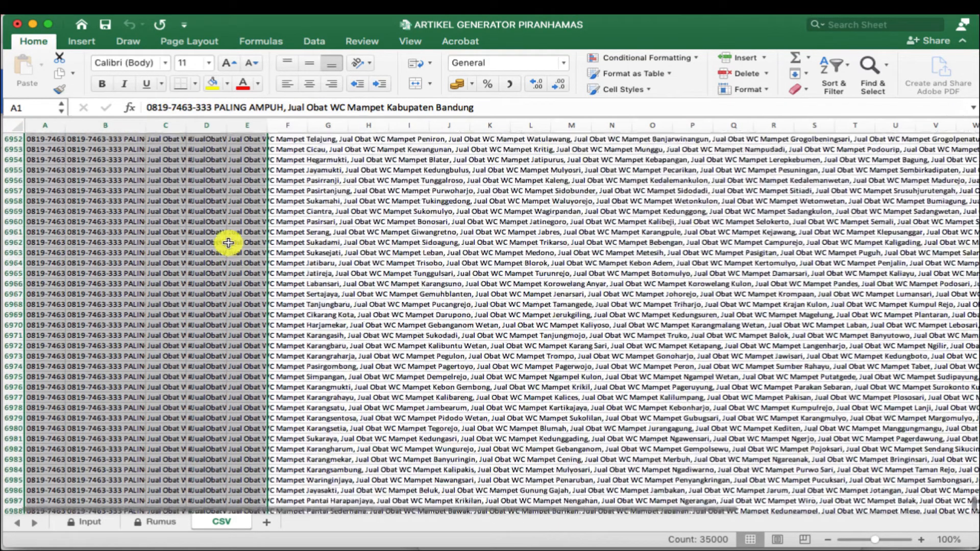
{"action": "scroll", "coordinate": [228, 243], "scroll_direction": "up", "scroll_amount": 20}
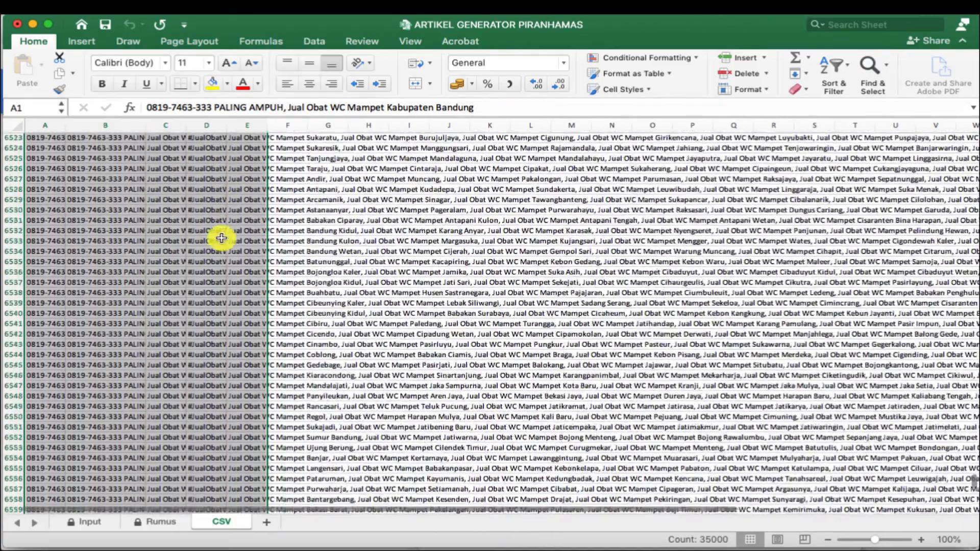
{"action": "scroll", "coordinate": [221, 237], "scroll_direction": "up", "scroll_amount": 20}
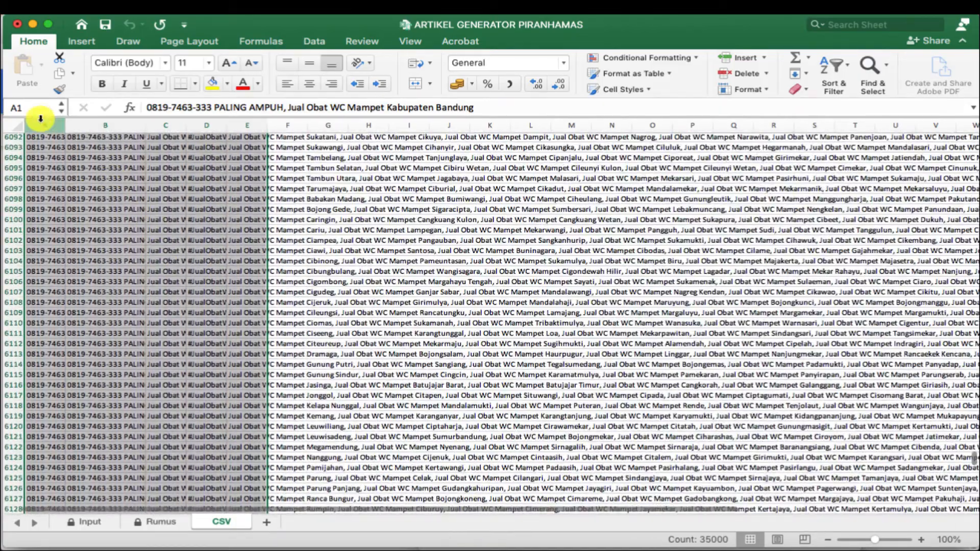
{"action": "left_click", "coordinate": [41, 118]}
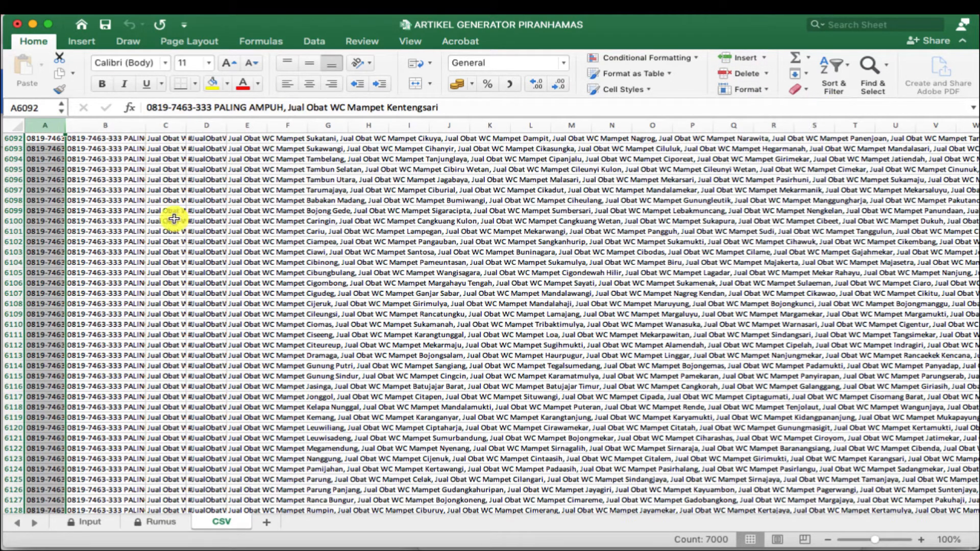
{"action": "key", "text": "super+a"}
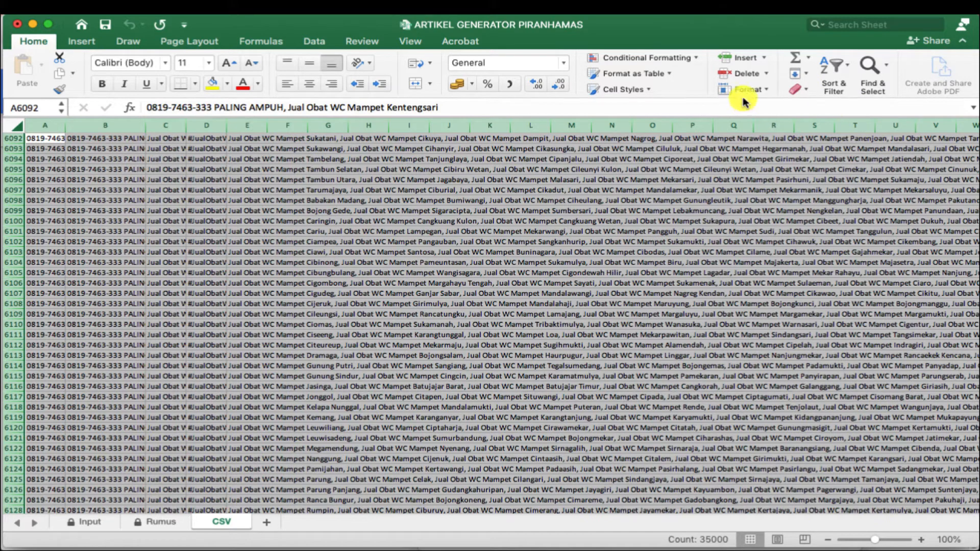
- Cancel the Row Height dialog, then apply AutoFit Row Height and AutoFit Column Width
{"action": "left_click", "coordinate": [757, 90]}
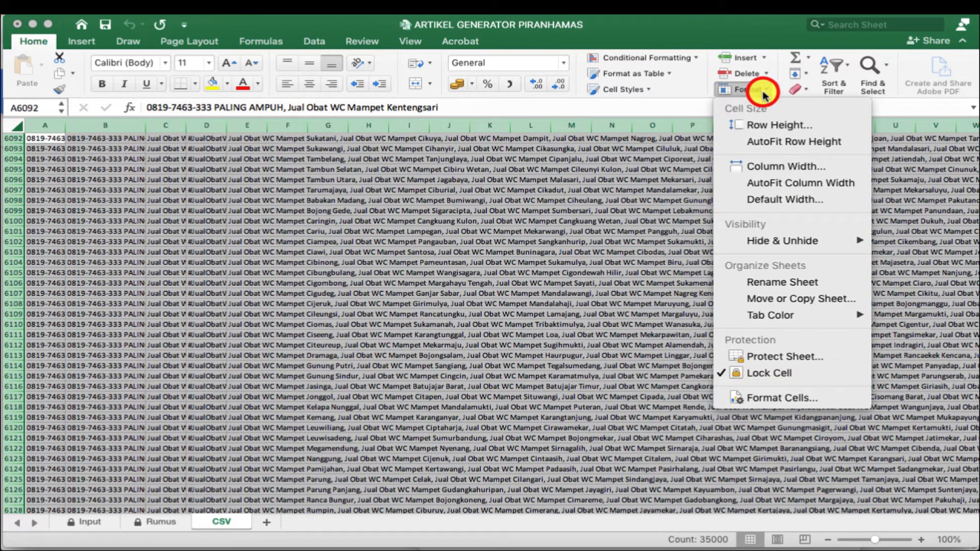
{"action": "left_click", "coordinate": [784, 130]}
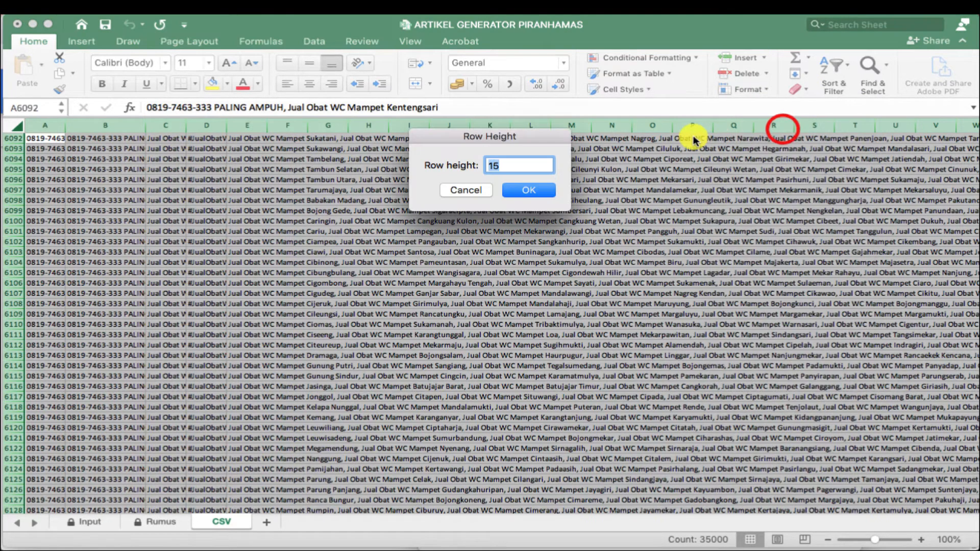
{"action": "left_click", "coordinate": [480, 191]}
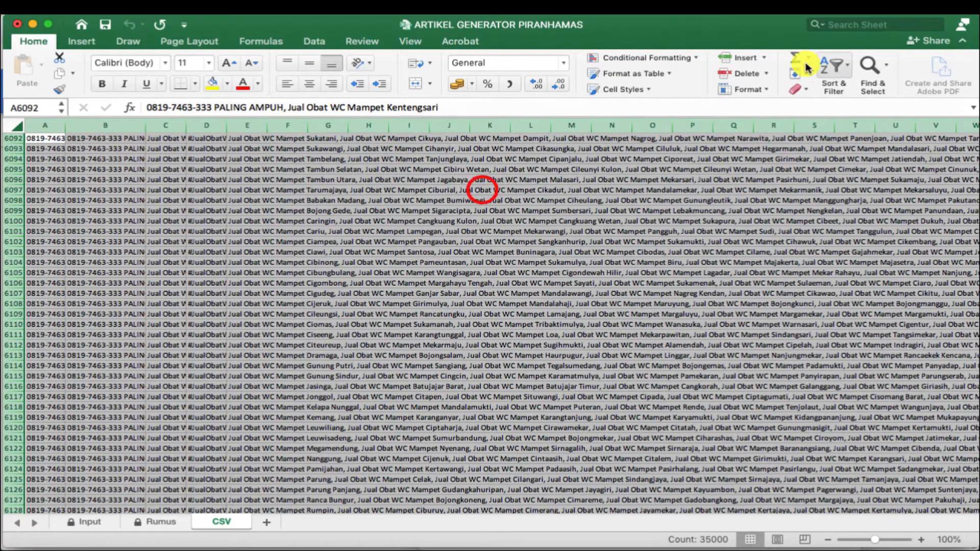
{"action": "left_click", "coordinate": [760, 90]}
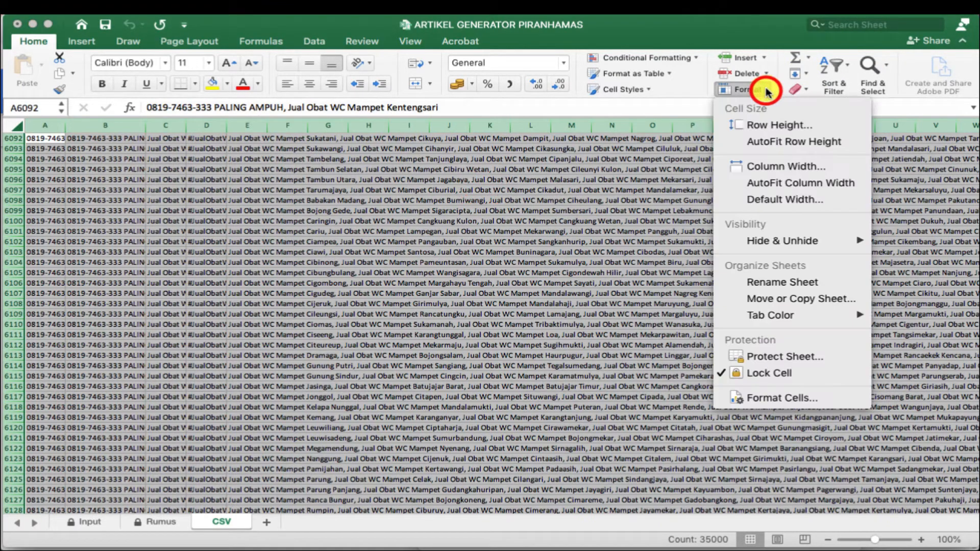
{"action": "left_click", "coordinate": [808, 143]}
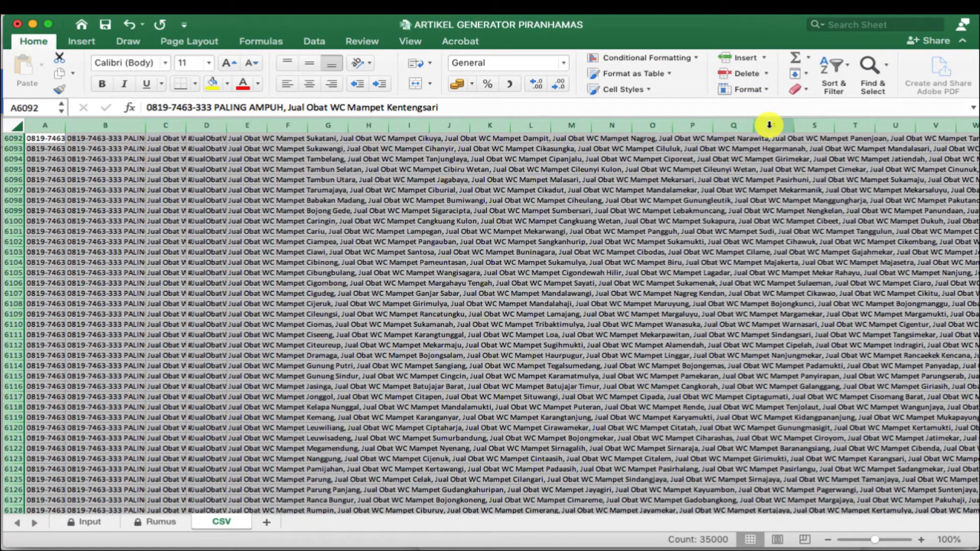
{"action": "left_click", "coordinate": [760, 89]}
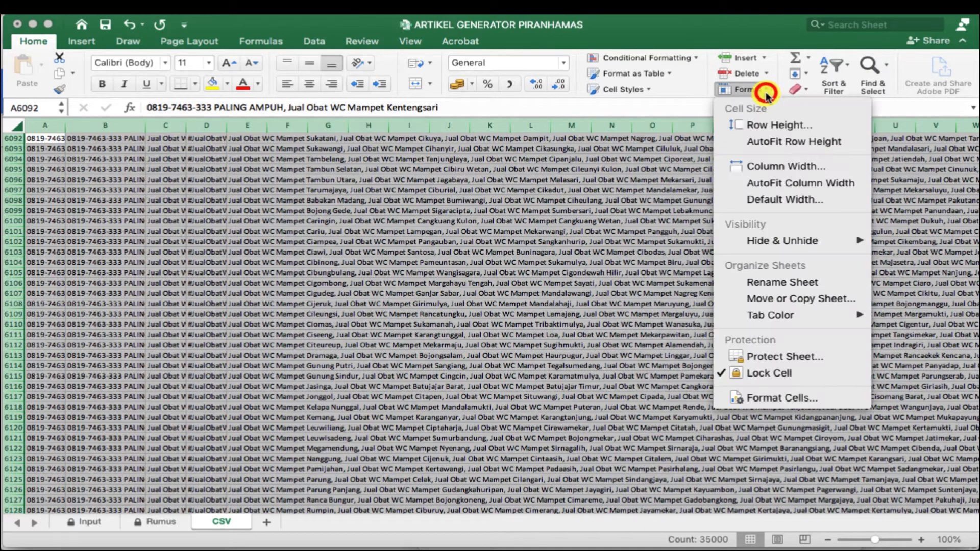
{"action": "left_click", "coordinate": [804, 184]}
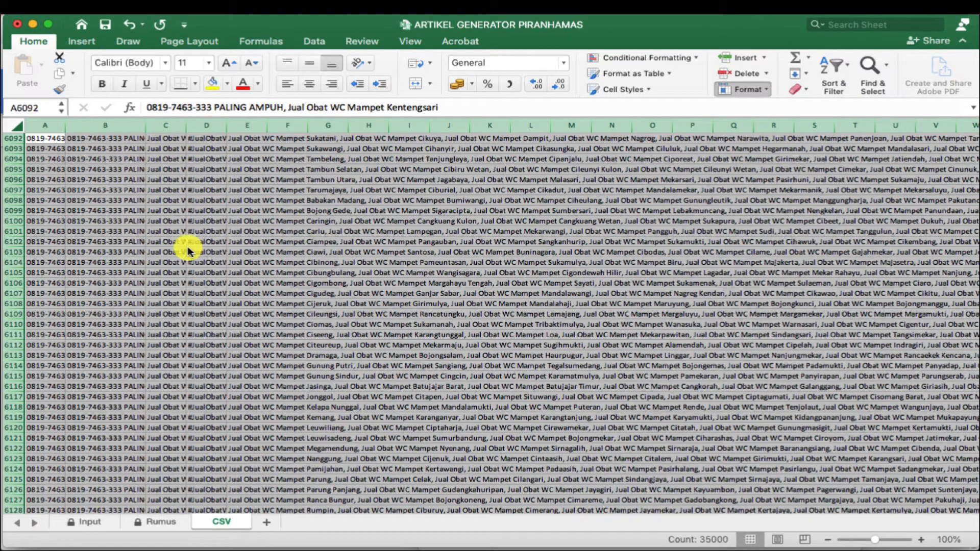
{"action": "left_click", "coordinate": [112, 221]}
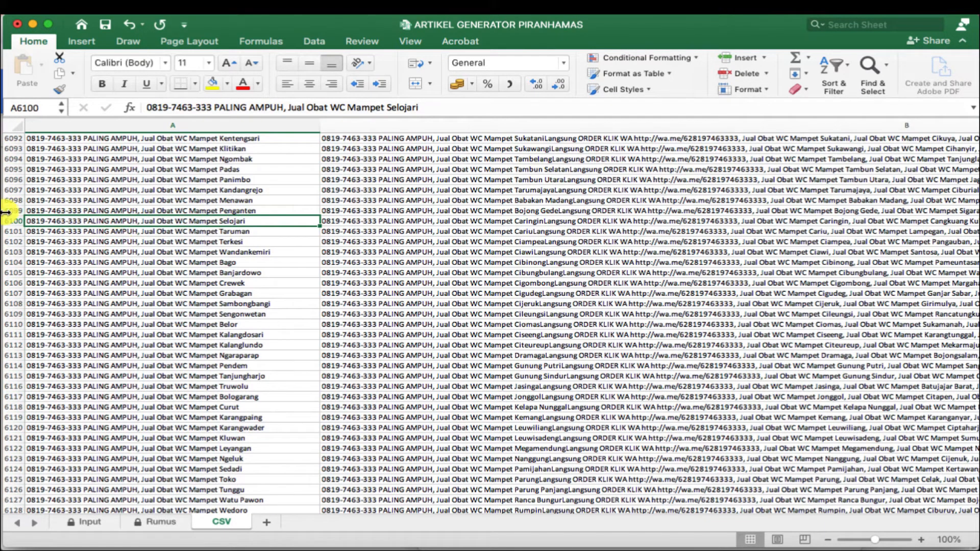
- Review the generated titles, descriptions, hashtags and tags across columns A to E
{"action": "scroll", "coordinate": [79, 199], "scroll_direction": "up", "scroll_amount": 15}
{"action": "scroll", "coordinate": [79, 199], "scroll_direction": "up", "scroll_amount": 20}
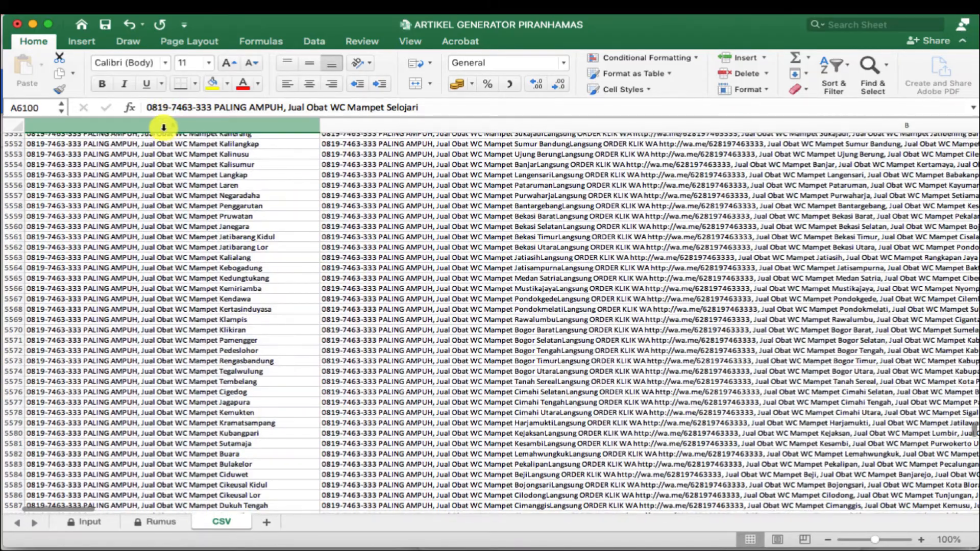
{"action": "left_click", "coordinate": [164, 127]}
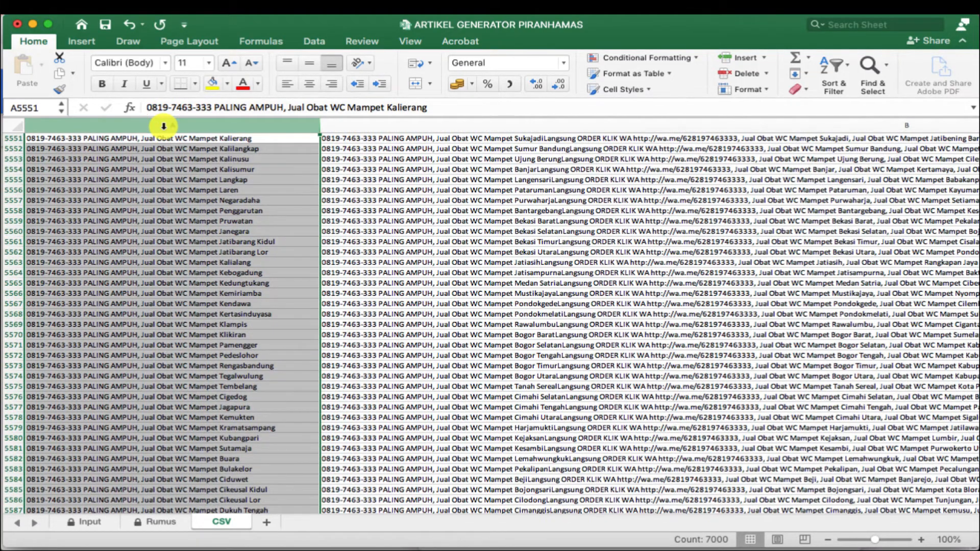
{"action": "key", "text": "Right"}
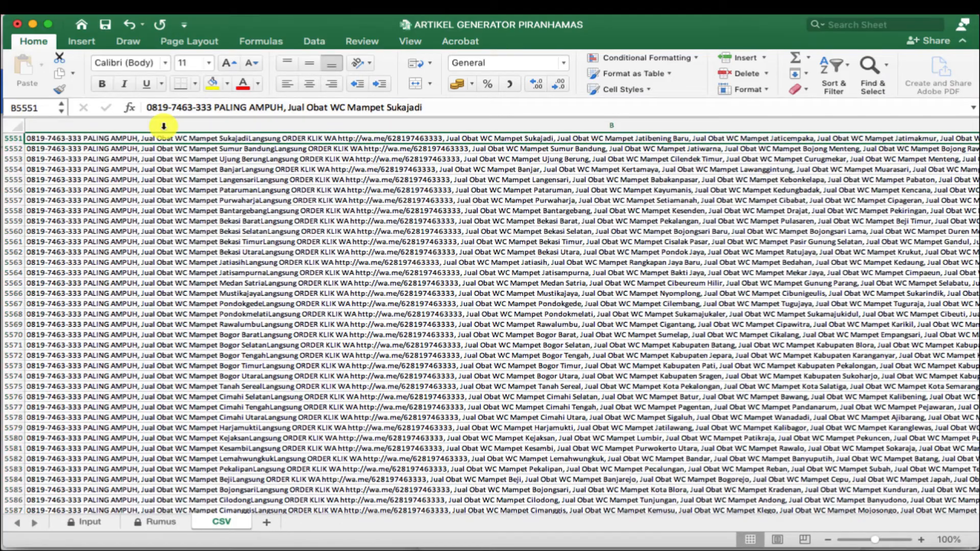
{"action": "key", "text": "Right"}
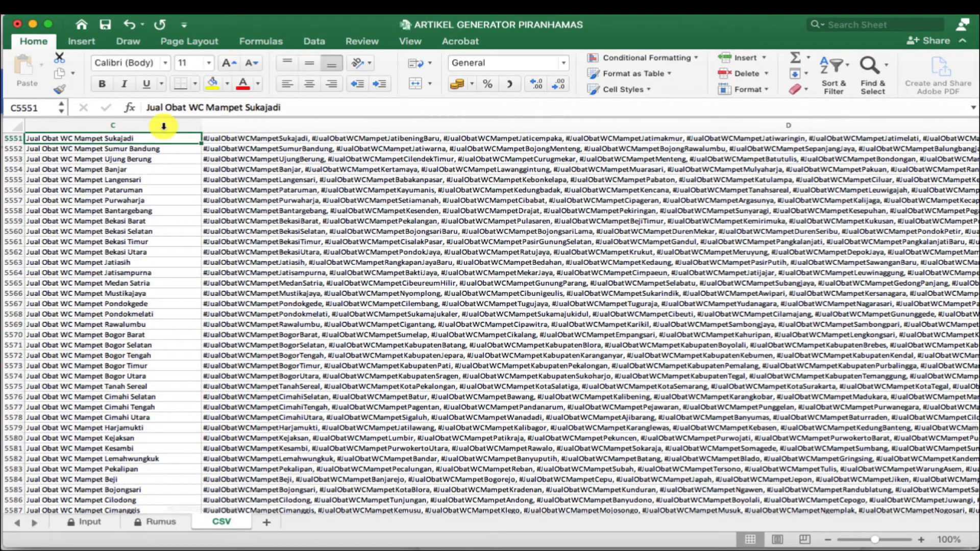
{"action": "key", "text": "Left"}
{"action": "key", "text": "Right"}
{"action": "key", "text": "Left"}
{"action": "key", "text": "Right"}
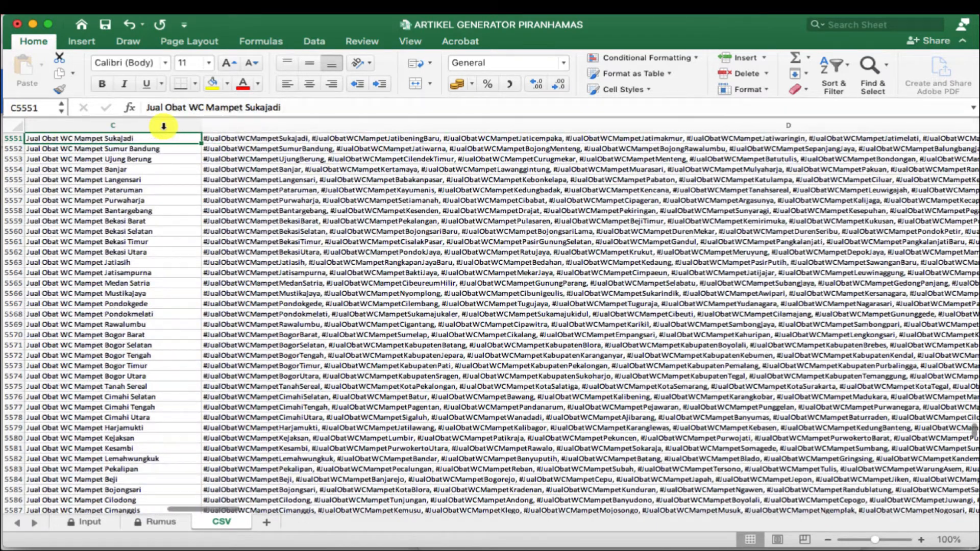
{"action": "key", "text": "Right"}
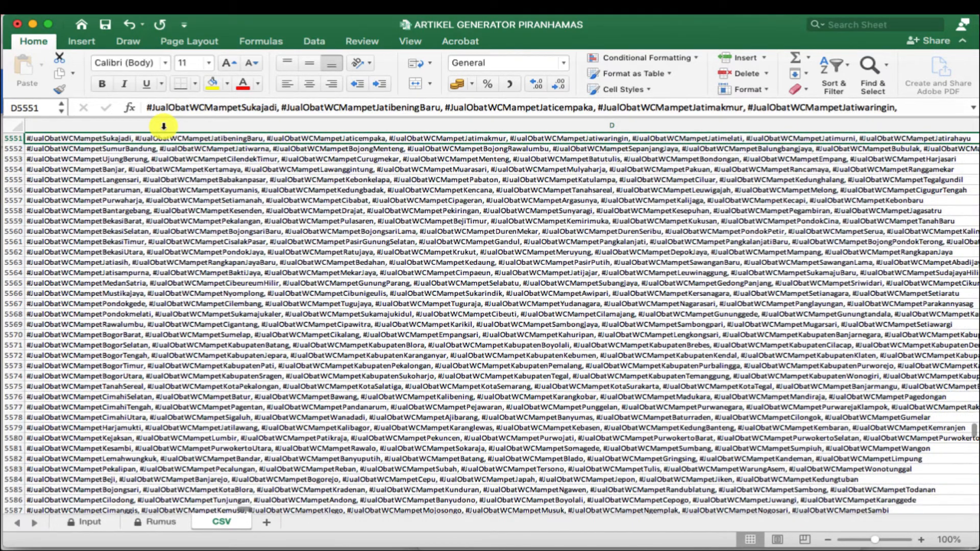
{"action": "key", "text": "Right"}
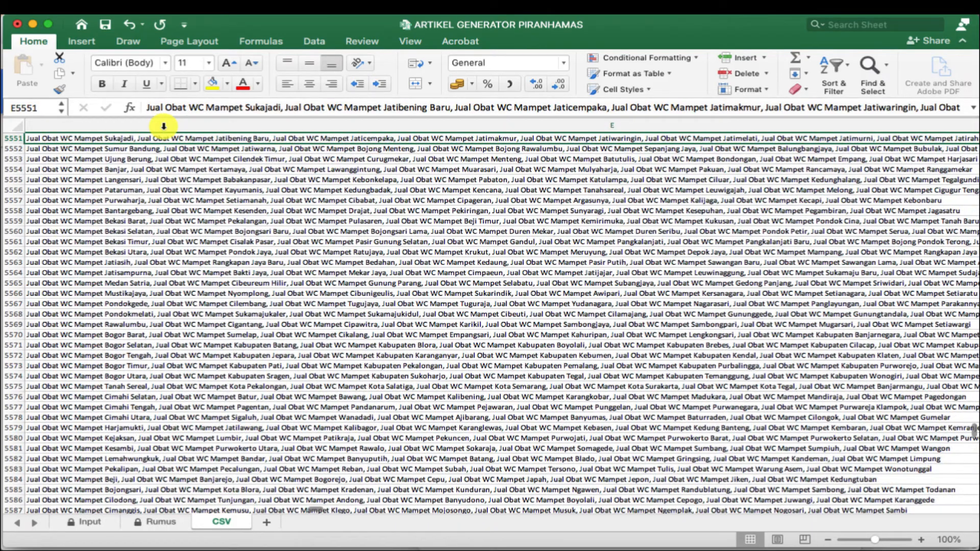
{"action": "key", "text": "Left"}
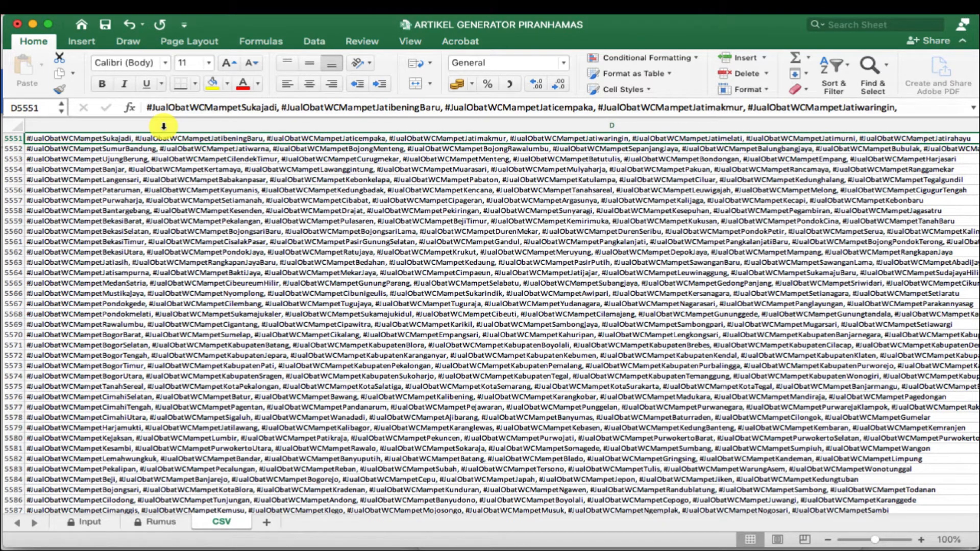
{"action": "key", "text": "Right"}
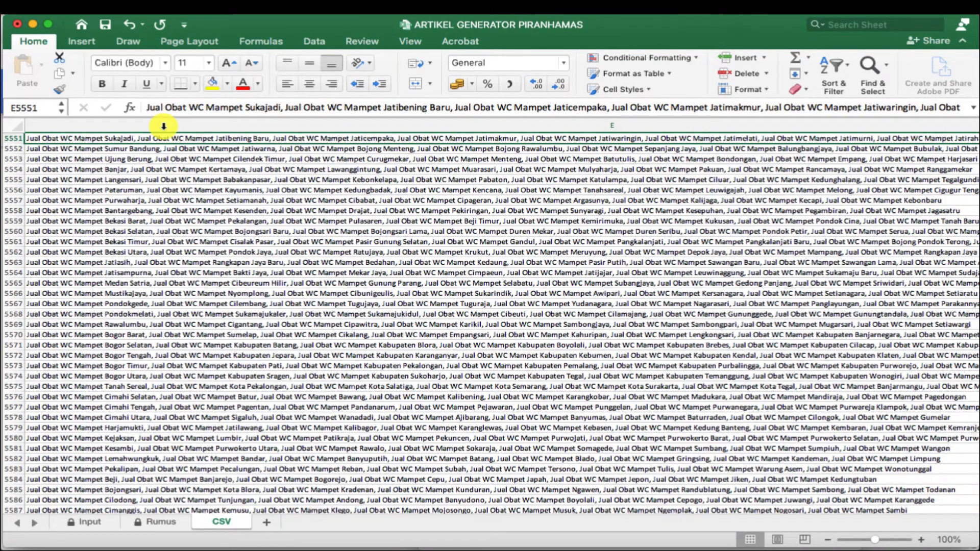
{"action": "key", "text": "Right"}
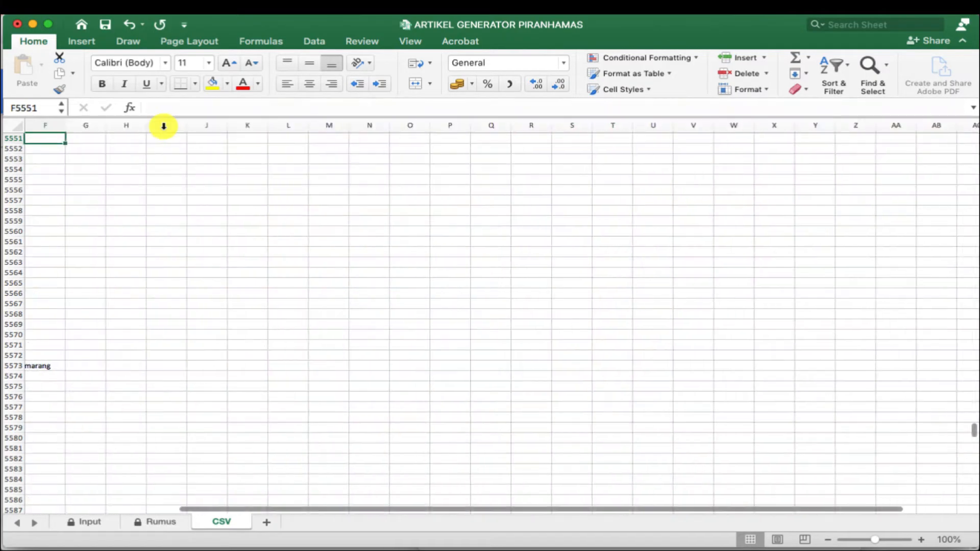
{"action": "key", "text": "Left"}
{"action": "key", "text": "Left"}
{"action": "key", "text": "Left"}
{"action": "key", "text": "Left"}
{"action": "key", "text": "Left"}
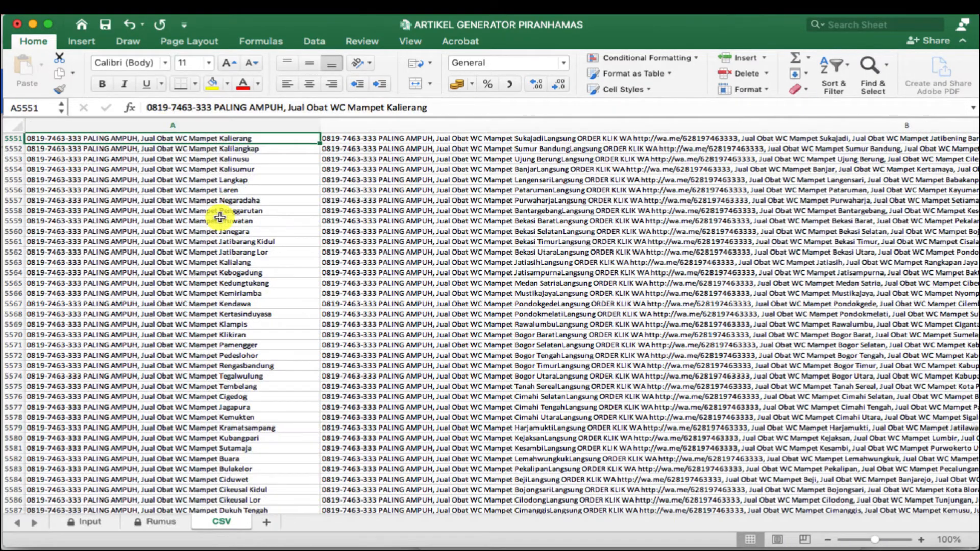
- Select the Kemangkon row from A4346 to E4346 and copy it
{"action": "scroll", "coordinate": [219, 212], "scroll_direction": "up", "scroll_amount": 20}
{"action": "scroll", "coordinate": [244, 249], "scroll_direction": "up", "scroll_amount": 20}
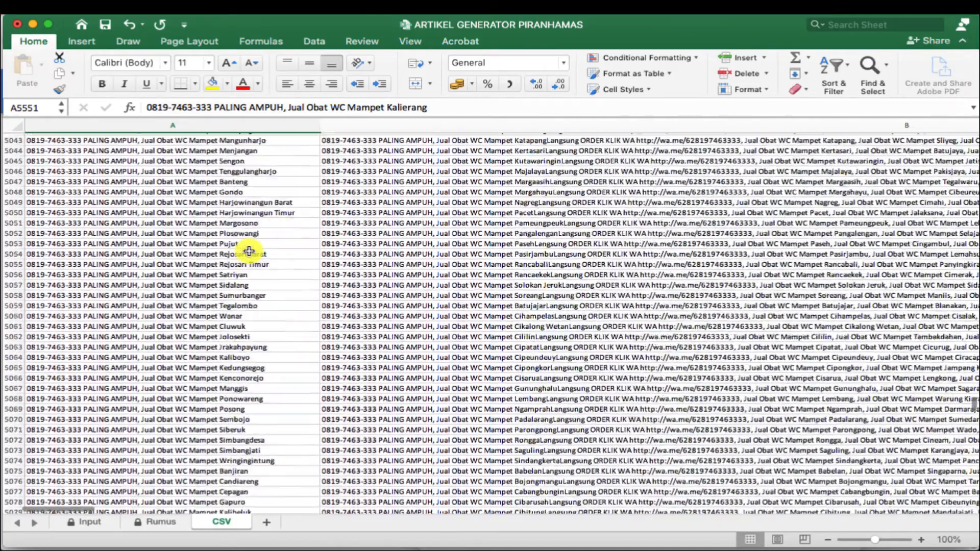
{"action": "scroll", "coordinate": [245, 255], "scroll_direction": "up", "scroll_amount": 15}
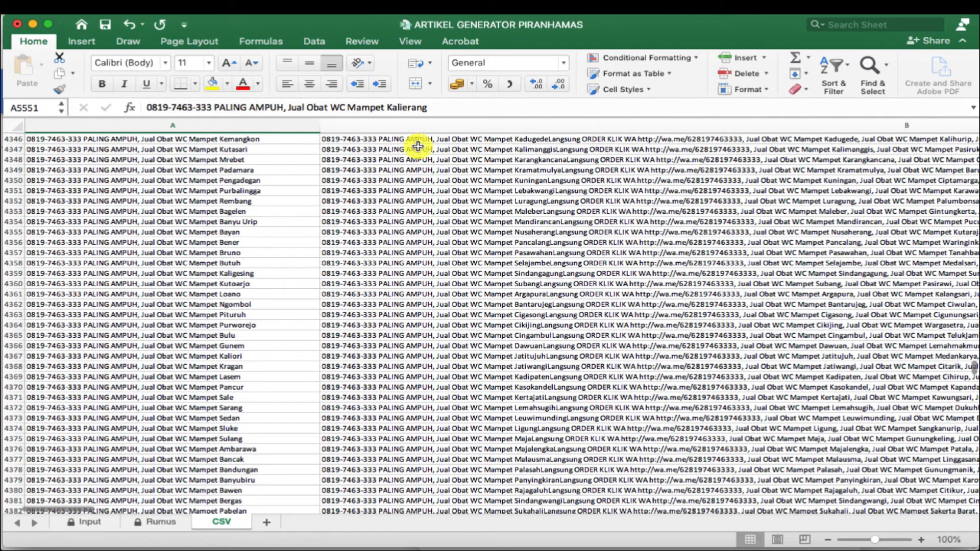
{"action": "left_click", "coordinate": [40, 140]}
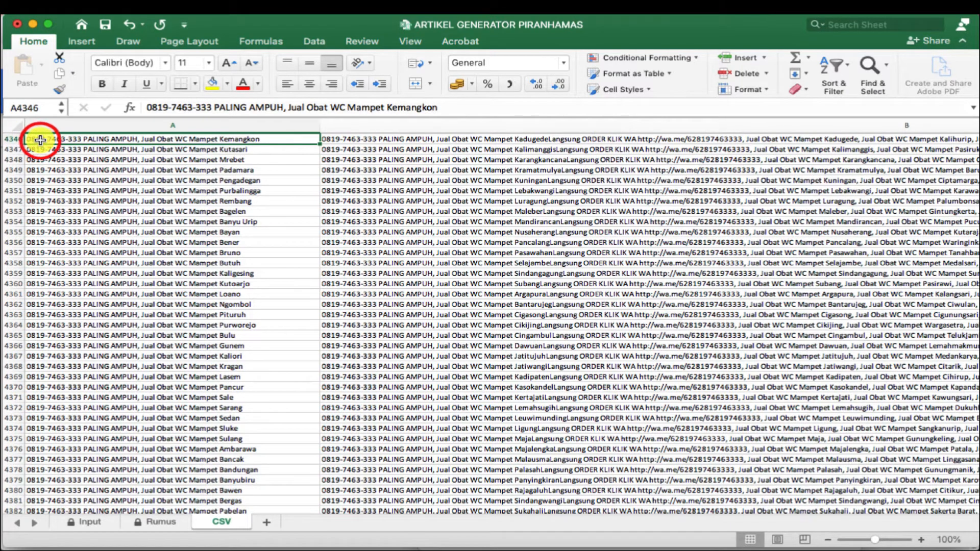
{"action": "key", "text": "shift+Right"}
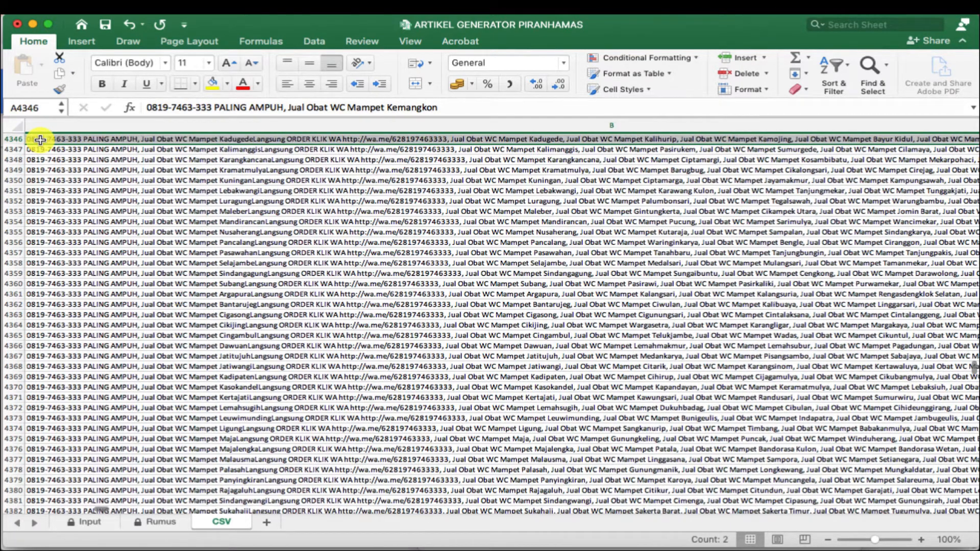
{"action": "key", "text": "shift+Right"}
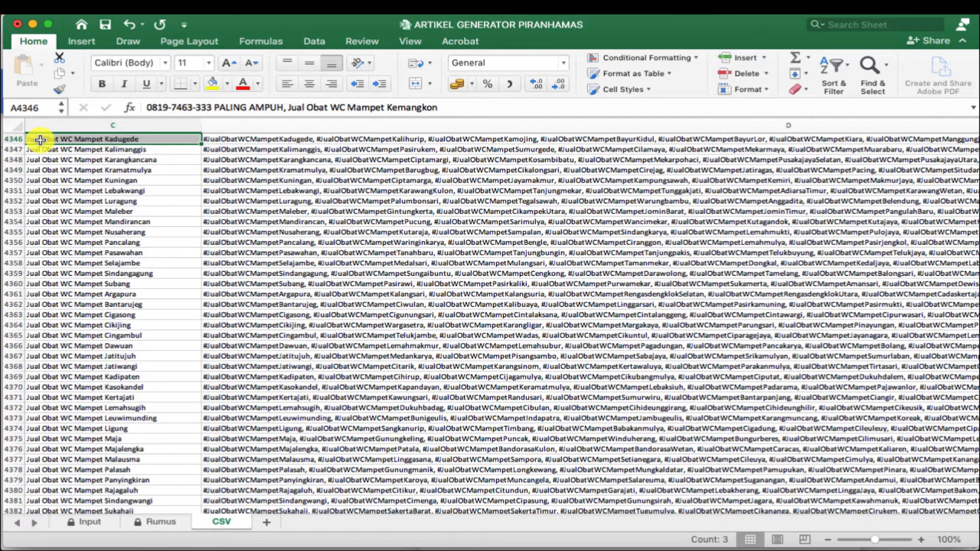
{"action": "key", "text": "shift+Right"}
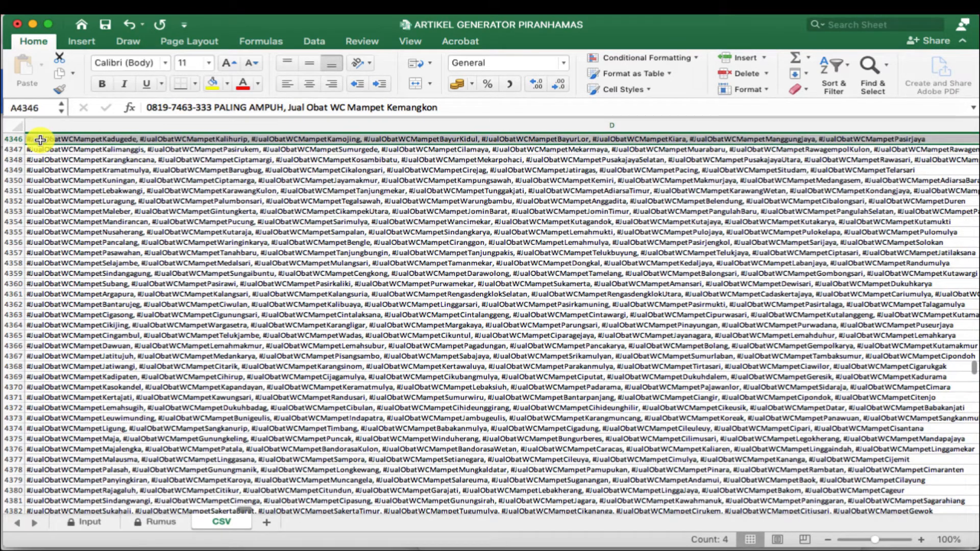
{"action": "key", "text": "shift+Right"}
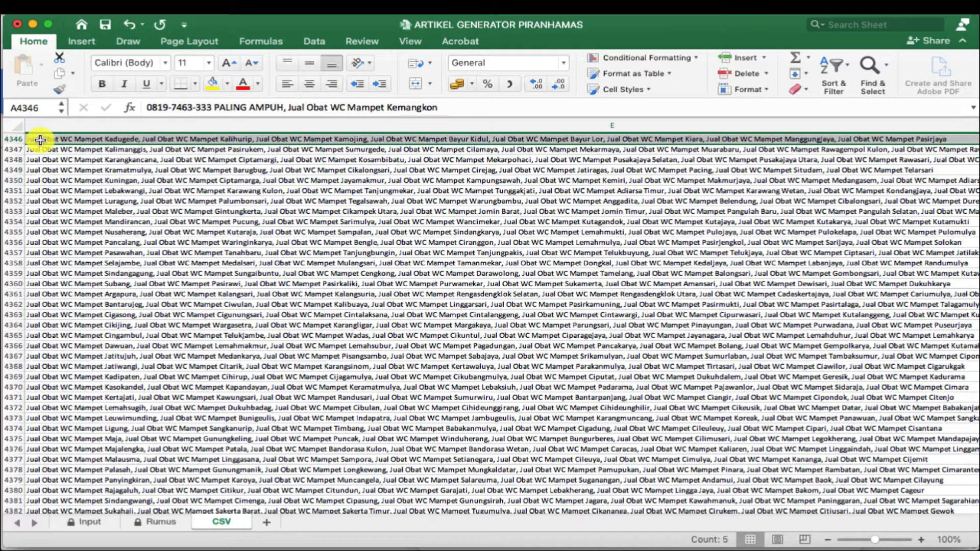
{"action": "scroll", "coordinate": [40, 139], "scroll_direction": "left", "scroll_amount": 10}
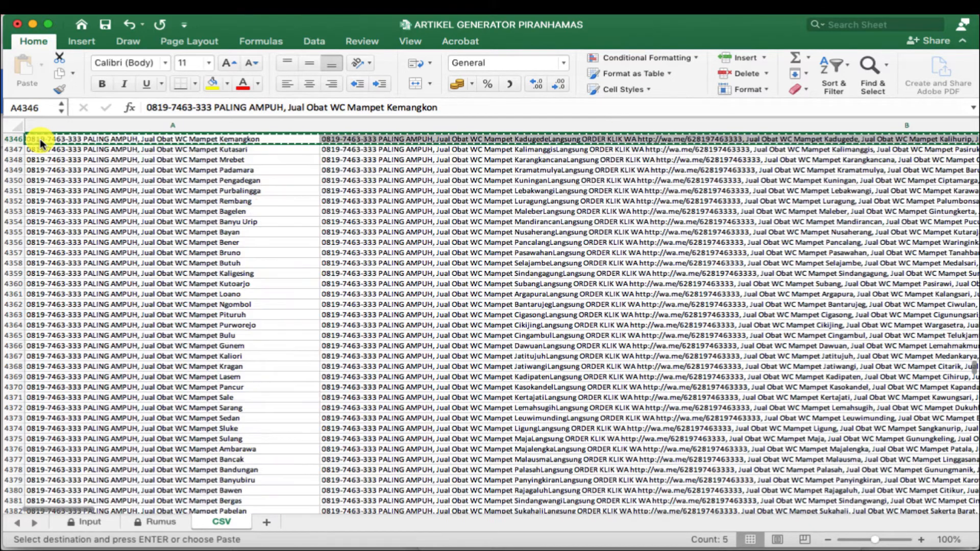
{"action": "key", "text": "super+c"}
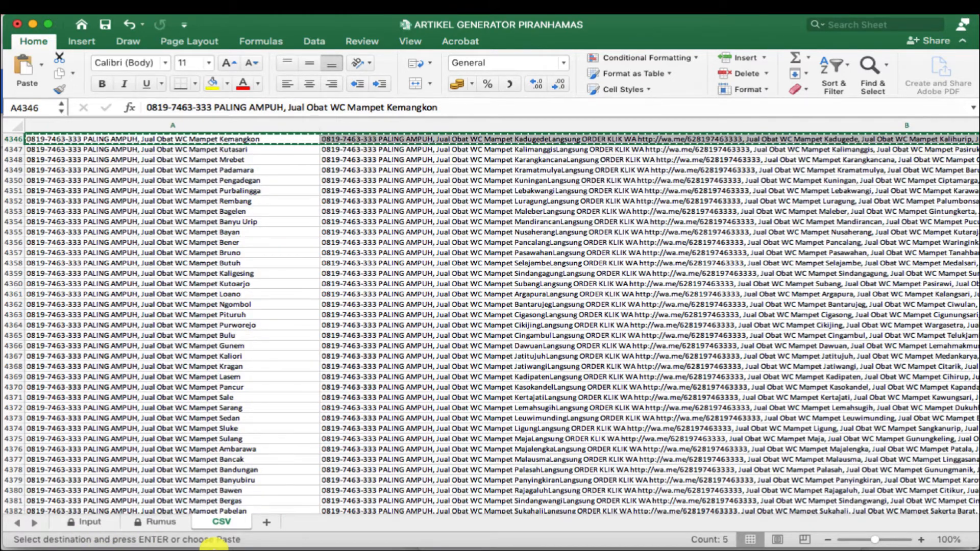
- Paste the copied row under the headings and break the Kadugede text onto its own line
{"action": "mouse_move", "coordinate": [357, 539]}
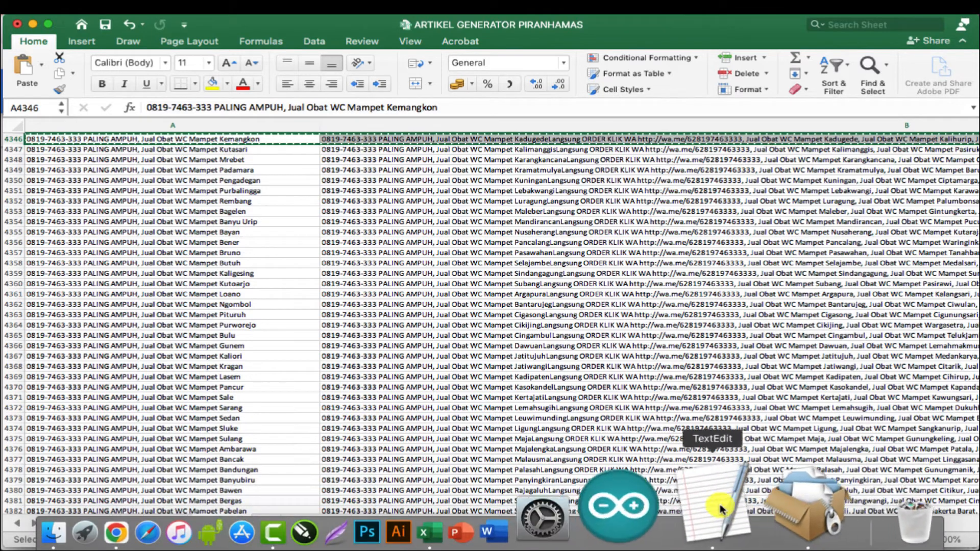
{"action": "left_click", "coordinate": [720, 509]}
{"action": "left_click", "coordinate": [586, 175]}
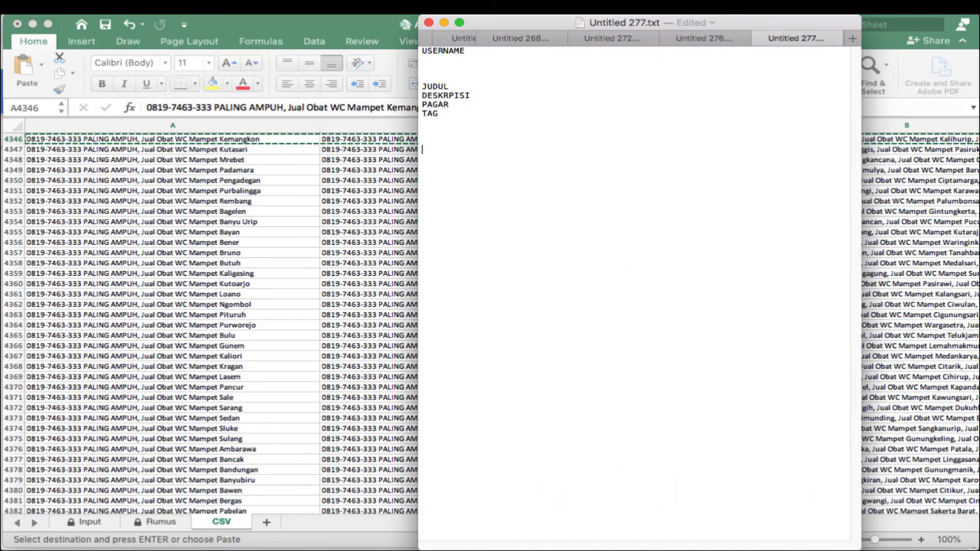
{"action": "key", "text": "super+v"}
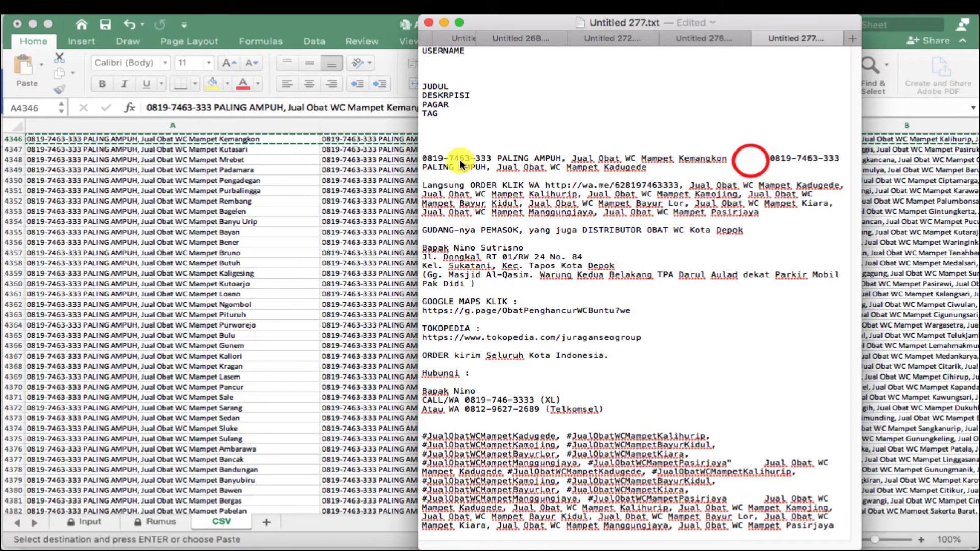
{"action": "left_click", "coordinate": [760, 159]}
{"action": "key", "text": "Return"}
{"action": "key", "text": "Return"}
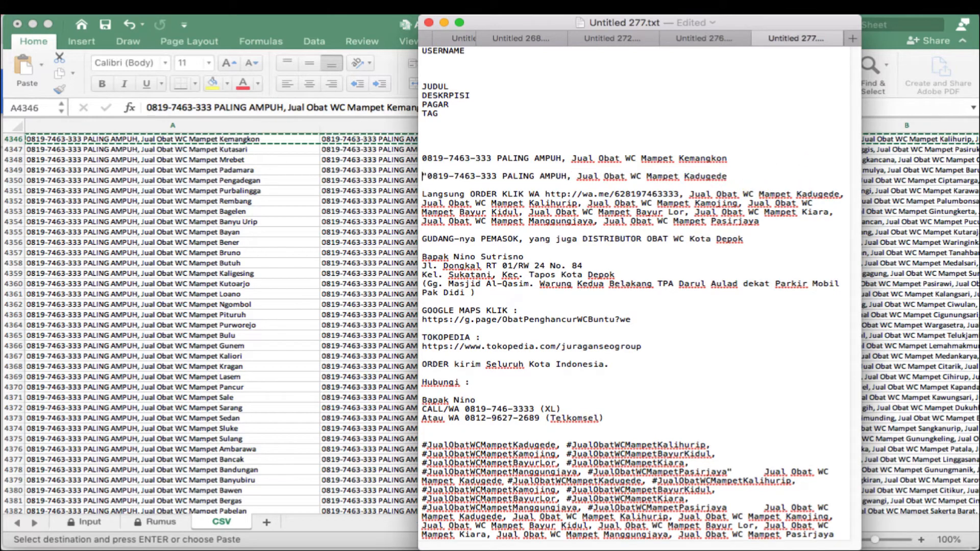
{"action": "key", "text": "Return"}
{"action": "key", "text": "Return"}
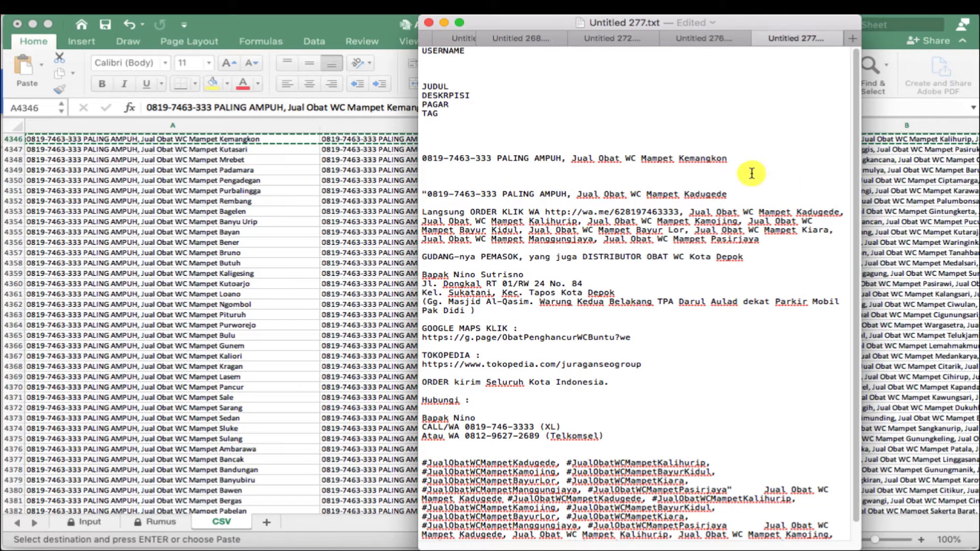
- Compare the pasted Kemangkon title with description cell B4346 and place the caret below the title
{"action": "scroll", "coordinate": [445, 197], "scroll_direction": "down", "scroll_amount": 1}
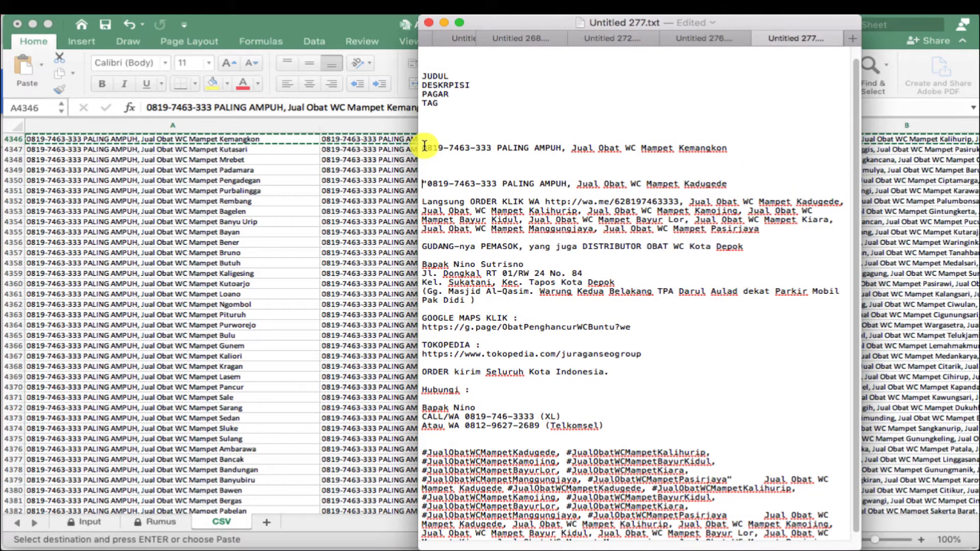
{"action": "left_click_drag", "start_coordinate": [424, 147], "coordinate": [714, 150]}
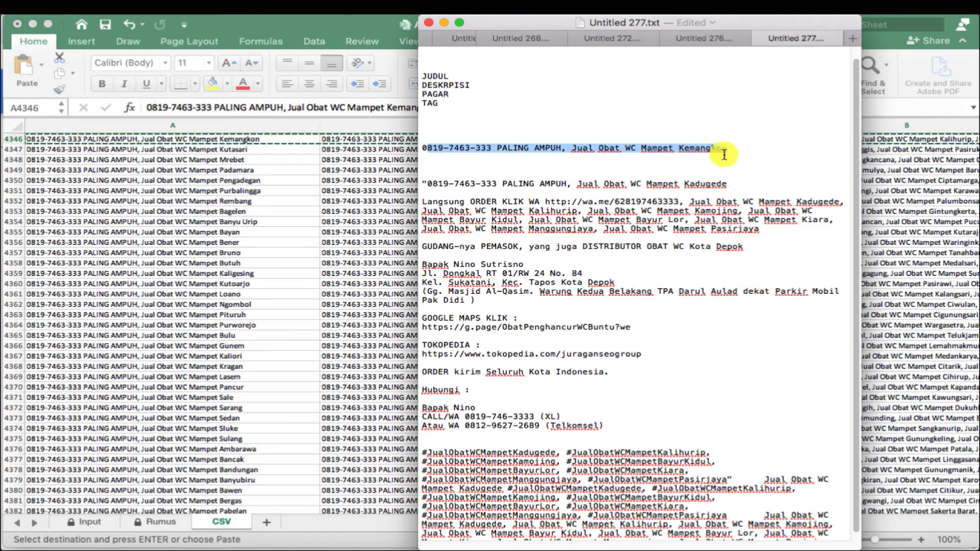
{"action": "left_click", "coordinate": [723, 154]}
{"action": "scroll", "coordinate": [466, 193], "scroll_direction": "down", "scroll_amount": 1}
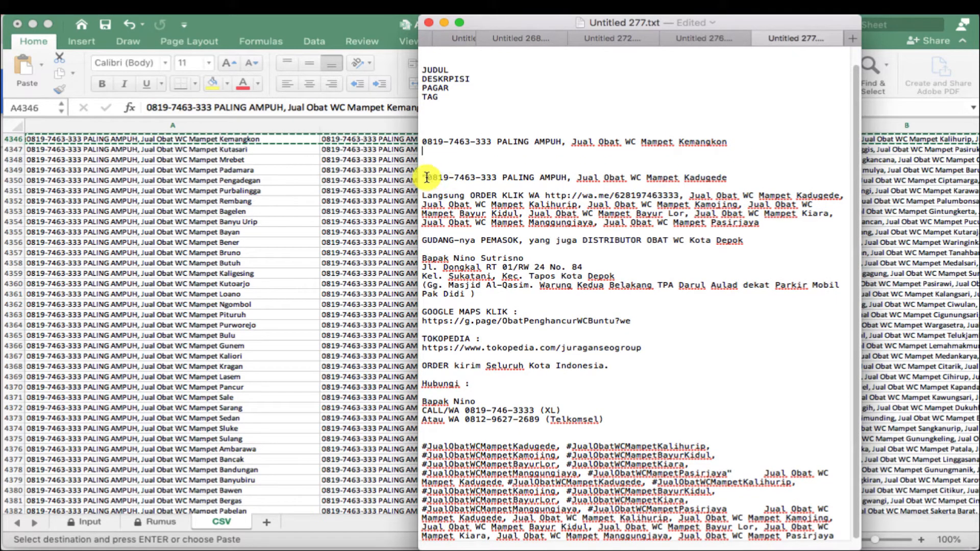
{"action": "left_click", "coordinate": [241, 300]}
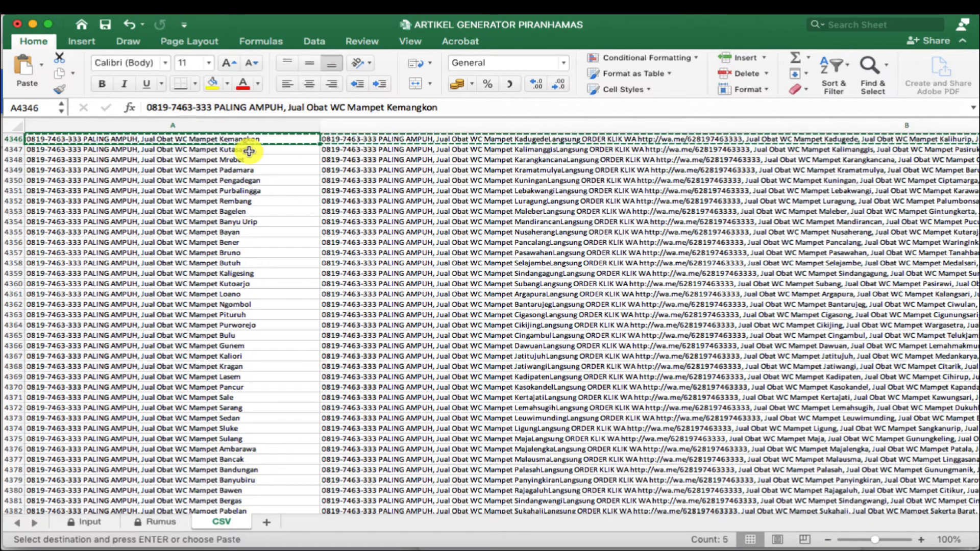
{"action": "key", "text": "Right"}
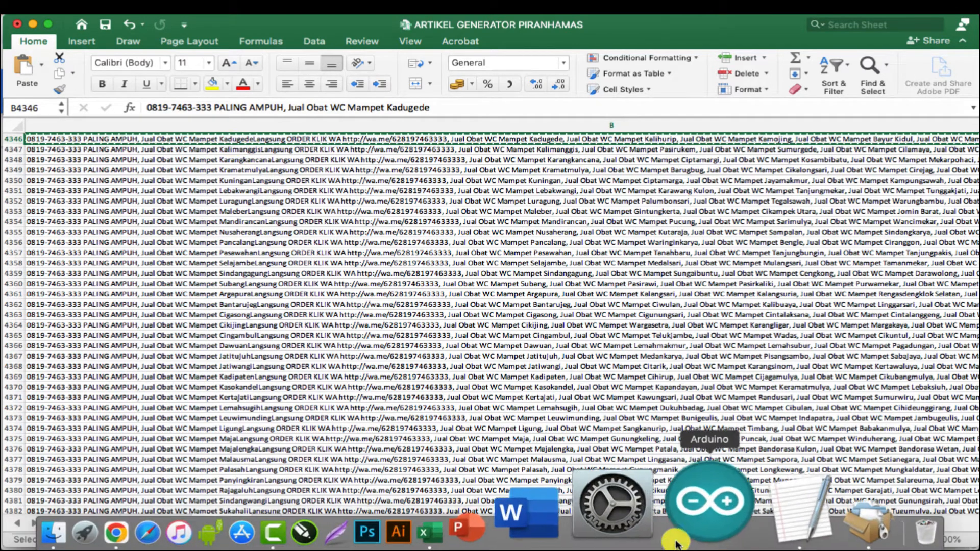
{"action": "left_click", "coordinate": [720, 500]}
{"action": "left_click", "coordinate": [544, 156]}
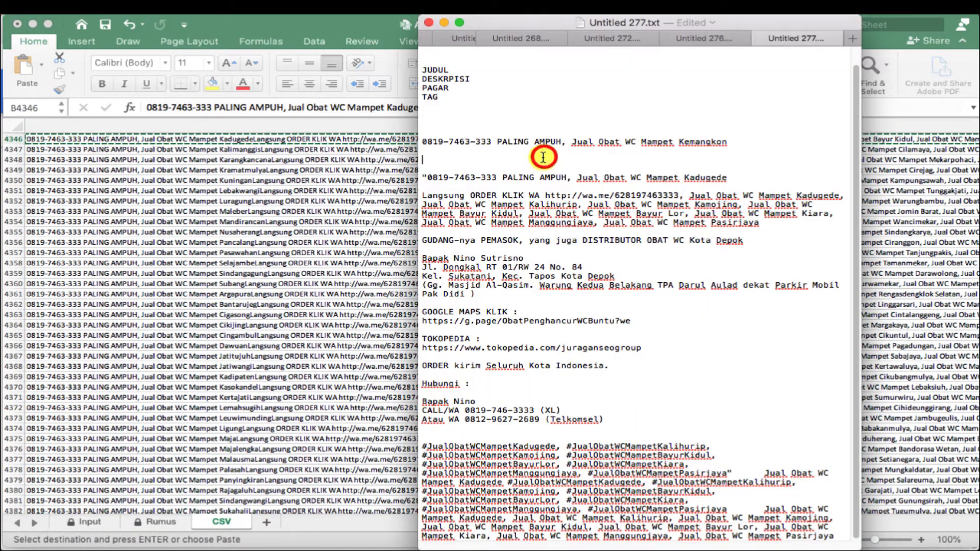
- Add space below the title and review the Kadugede description and ORDER KLIK WA paragraph
{"action": "key", "text": "Return"}
{"action": "key", "text": "Return"}
{"action": "key", "text": "super+v"}
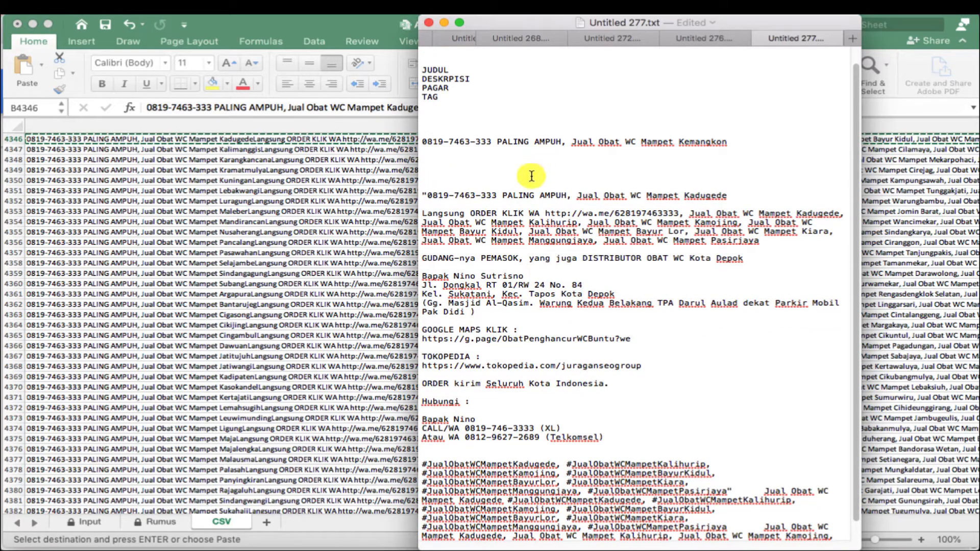
{"action": "left_click_drag", "start_coordinate": [424, 195], "coordinate": [676, 218]}
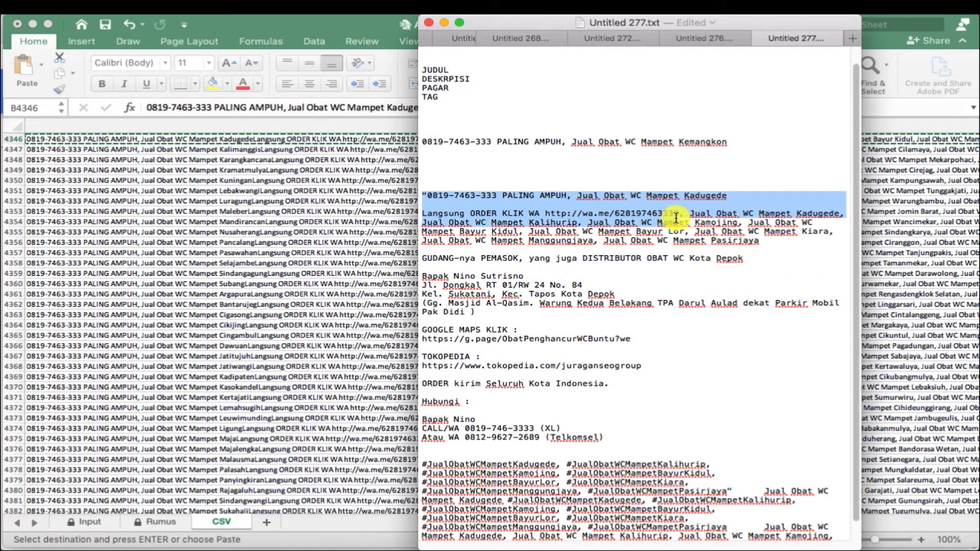
{"action": "left_click", "coordinate": [665, 216]}
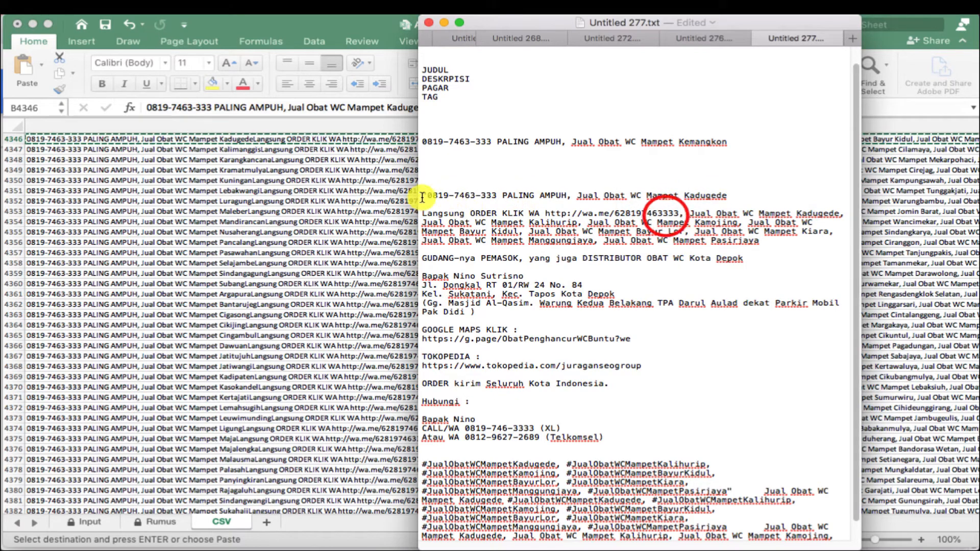
{"action": "left_click_drag", "start_coordinate": [422, 196], "coordinate": [777, 247]}
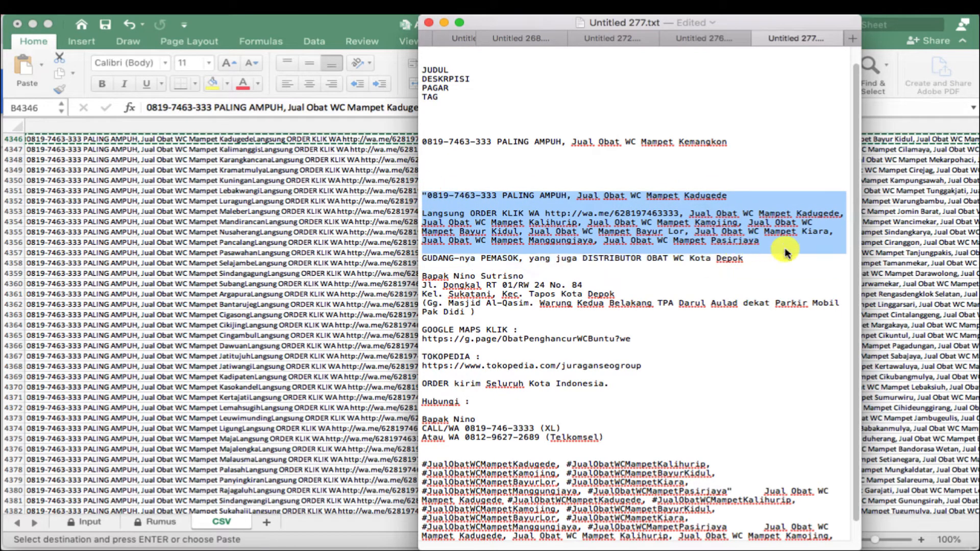
{"action": "left_click", "coordinate": [783, 247]}
{"action": "triple_click", "coordinate": [784, 245]}
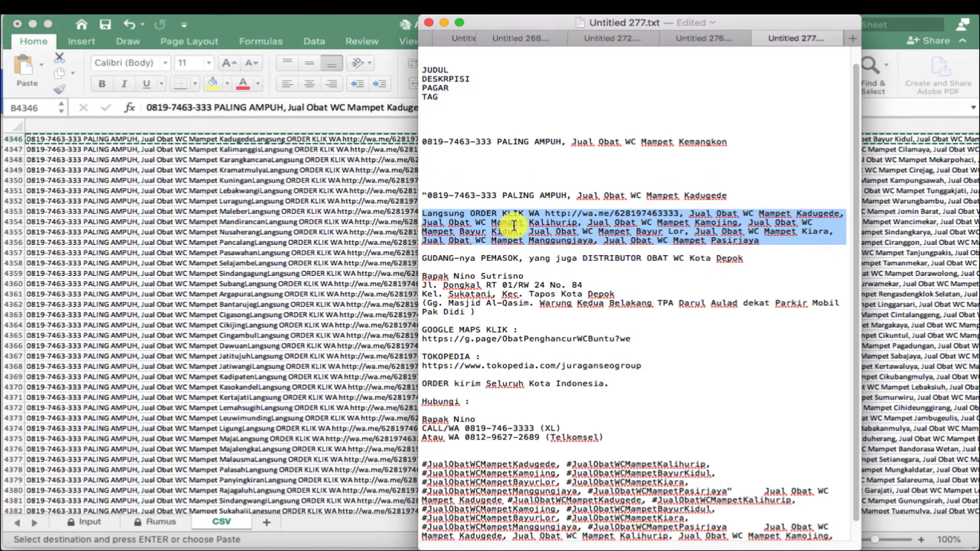
{"action": "scroll", "coordinate": [543, 238], "scroll_direction": "down", "scroll_amount": 1}
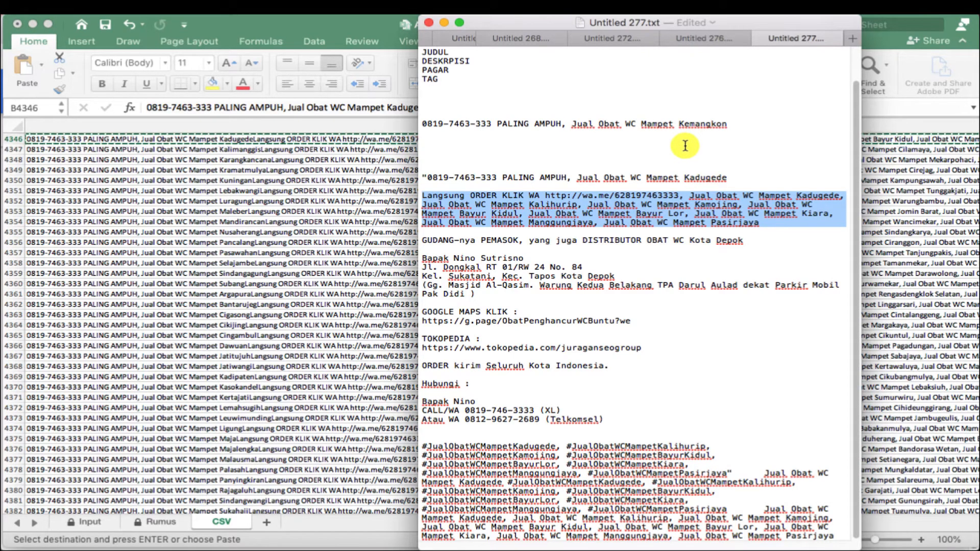
{"action": "left_click_drag", "start_coordinate": [679, 124], "coordinate": [731, 124]}
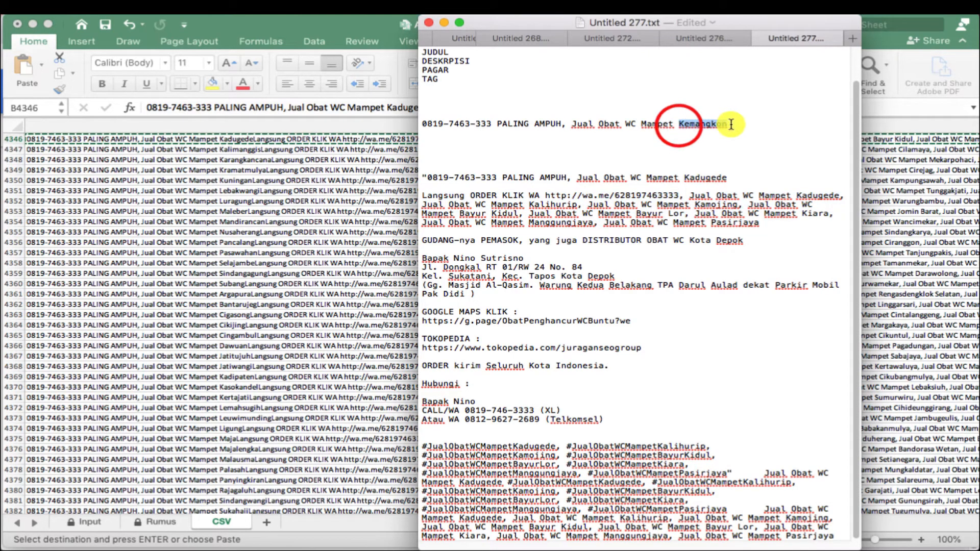
{"action": "left_click", "coordinate": [720, 130]}
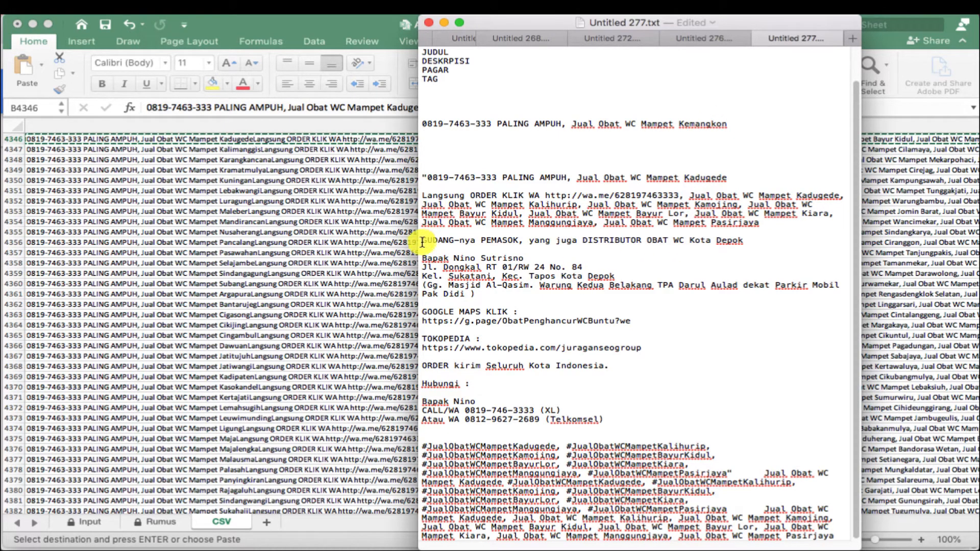
- Move the plain keyword list after the hashtags into its own paragraph under a TAG heading
{"action": "left_click_drag", "start_coordinate": [422, 242], "coordinate": [623, 428]}
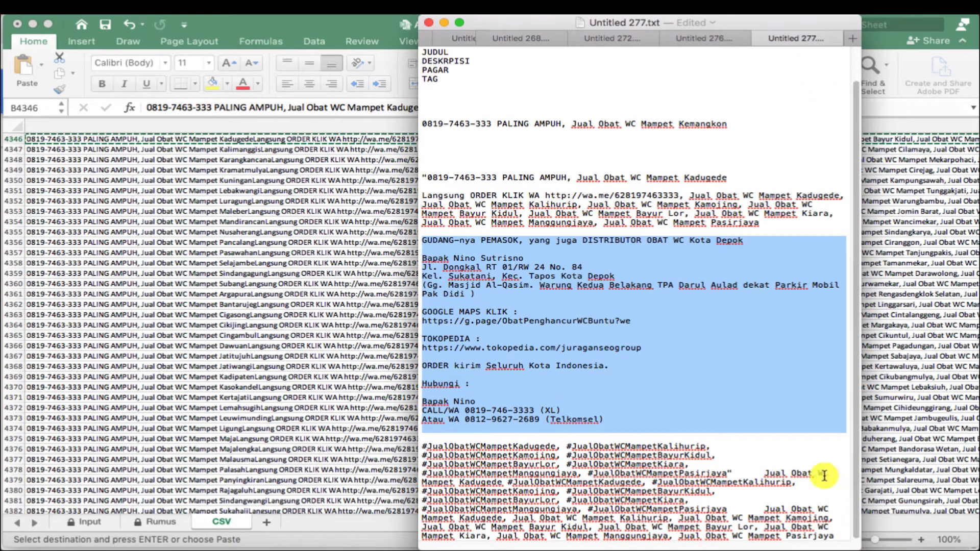
{"action": "left_click_drag", "start_coordinate": [484, 450], "coordinate": [725, 491]}
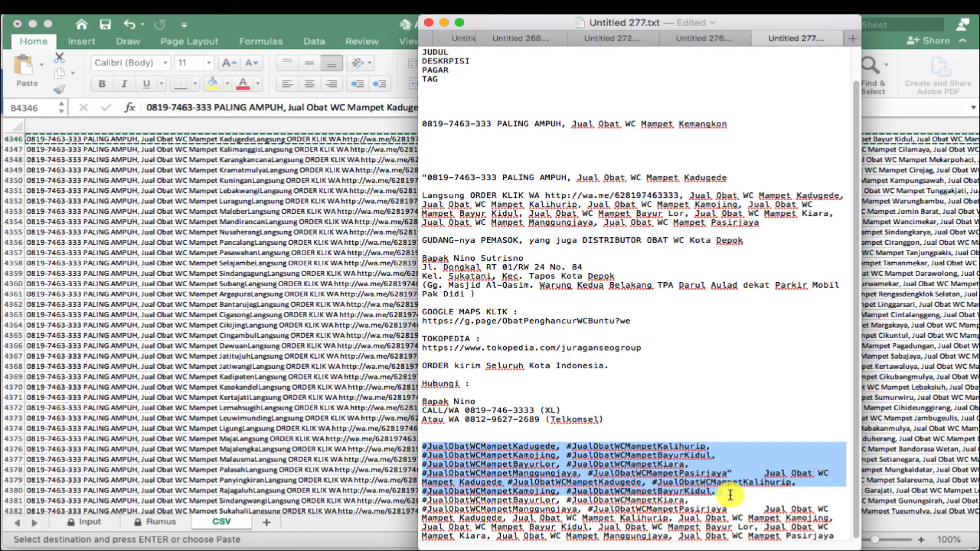
{"action": "left_click", "coordinate": [712, 503]}
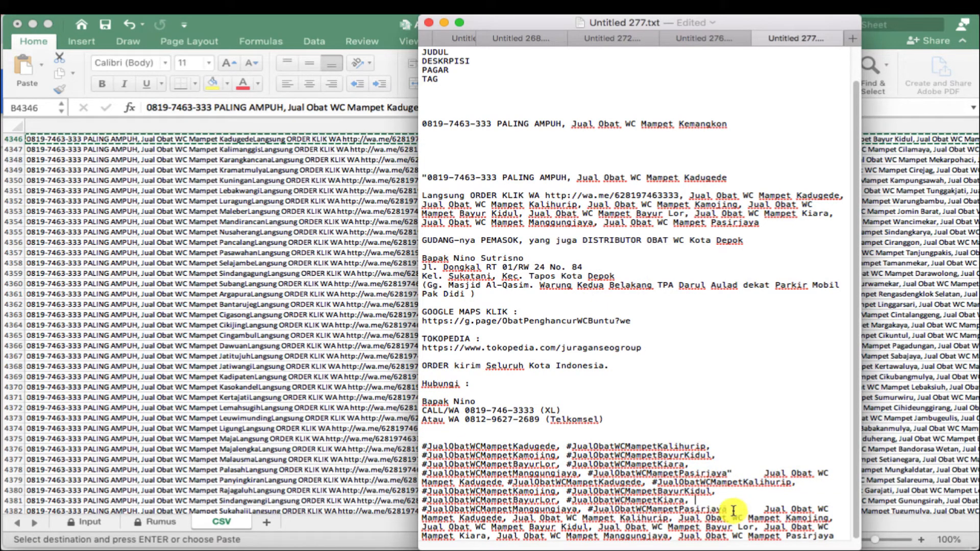
{"action": "left_click", "coordinate": [730, 509]}
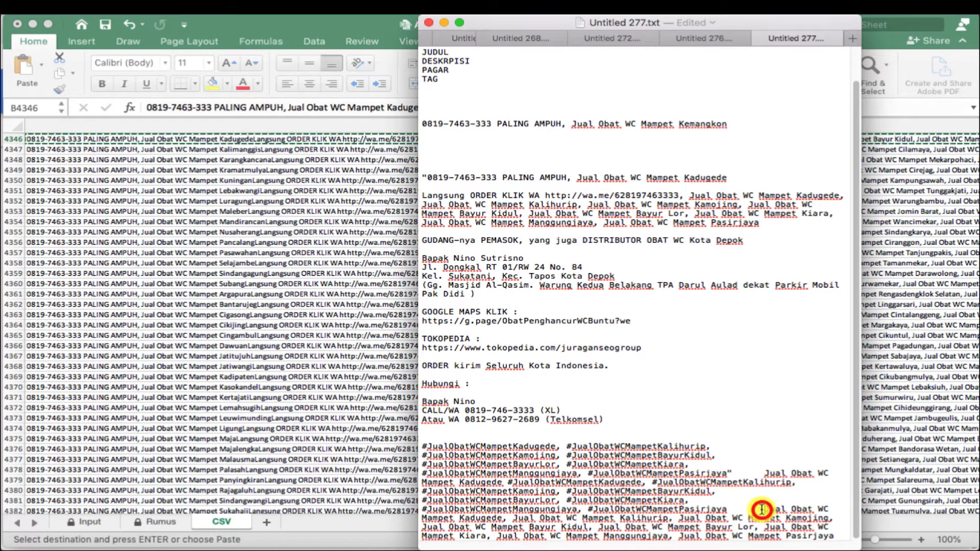
{"action": "left_click", "coordinate": [761, 509]}
{"action": "key", "text": "Return"}
{"action": "key", "text": "Return"}
{"action": "key", "text": "Return"}
{"action": "key", "text": "Return"}
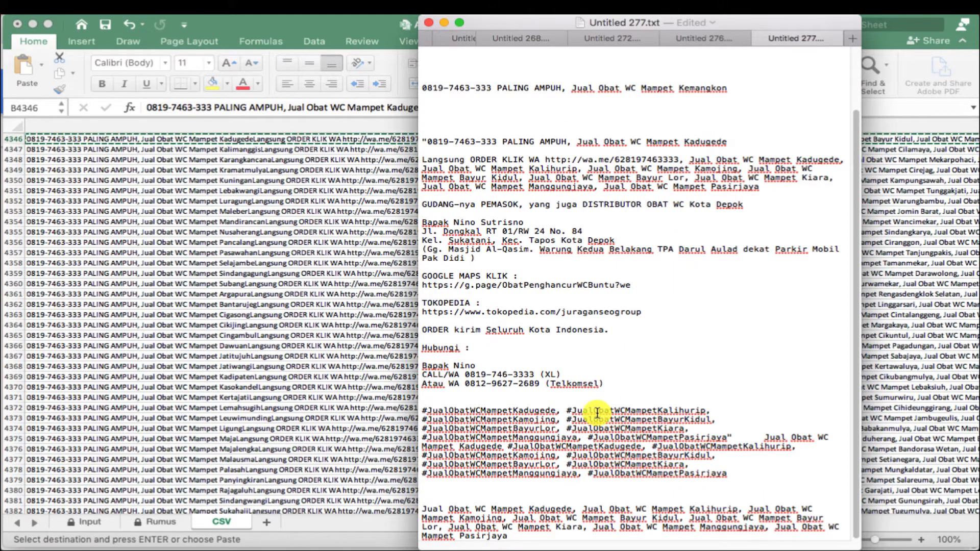
{"action": "type", "text": "TAG"}
{"action": "key", "text": "Return"}
{"action": "key", "text": "Return"}
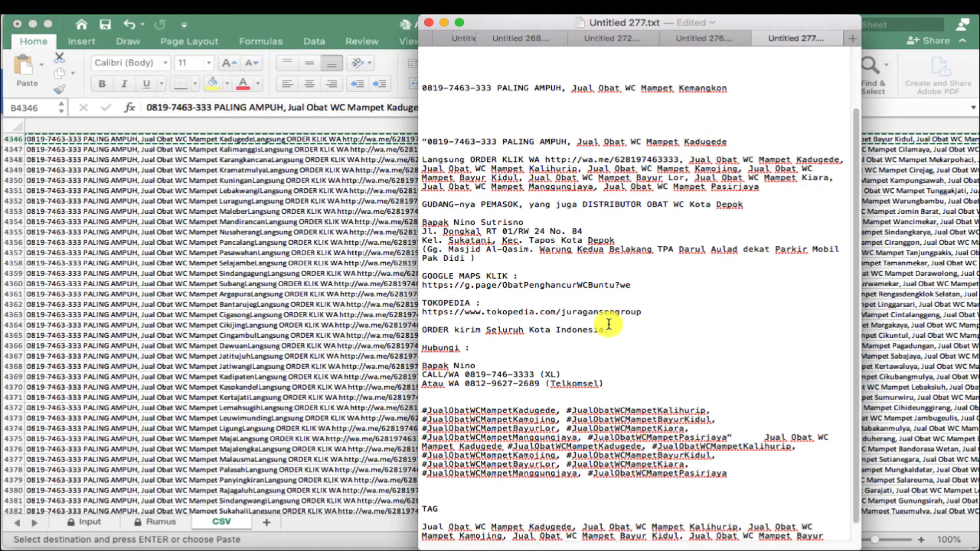
{"action": "scroll", "coordinate": [607, 312], "scroll_direction": "up", "scroll_amount": 3}
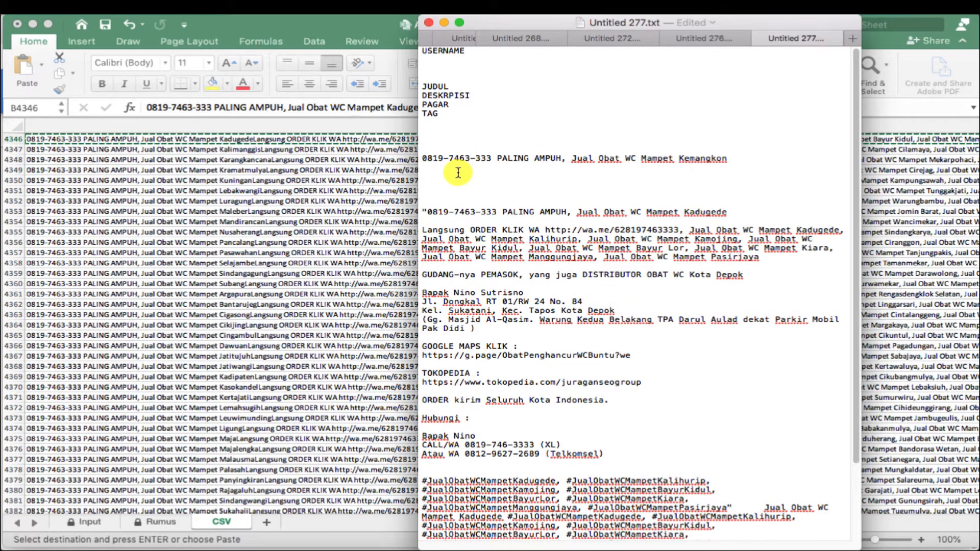
- Delete the blank line under the Kemangkon title and the blank lines between USERNAME and JUDUL
{"action": "key", "text": "BackSpace"}
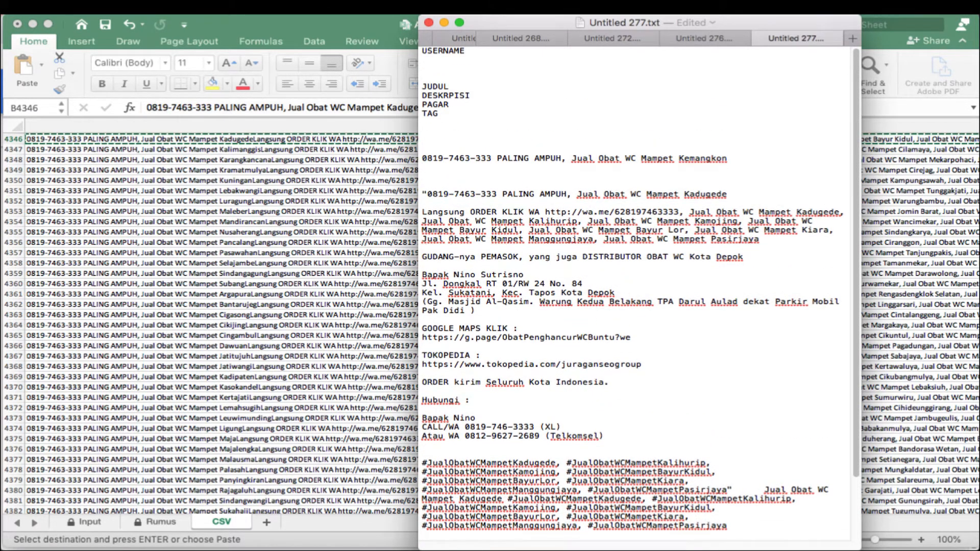
{"action": "scroll", "coordinate": [472, 204], "scroll_direction": "down", "scroll_amount": 3}
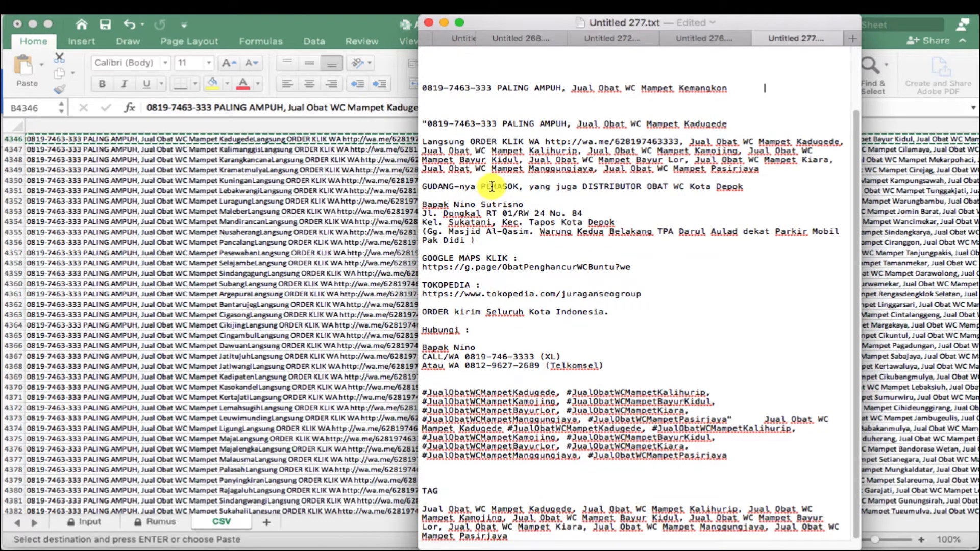
{"action": "scroll", "coordinate": [491, 186], "scroll_direction": "up", "scroll_amount": 3}
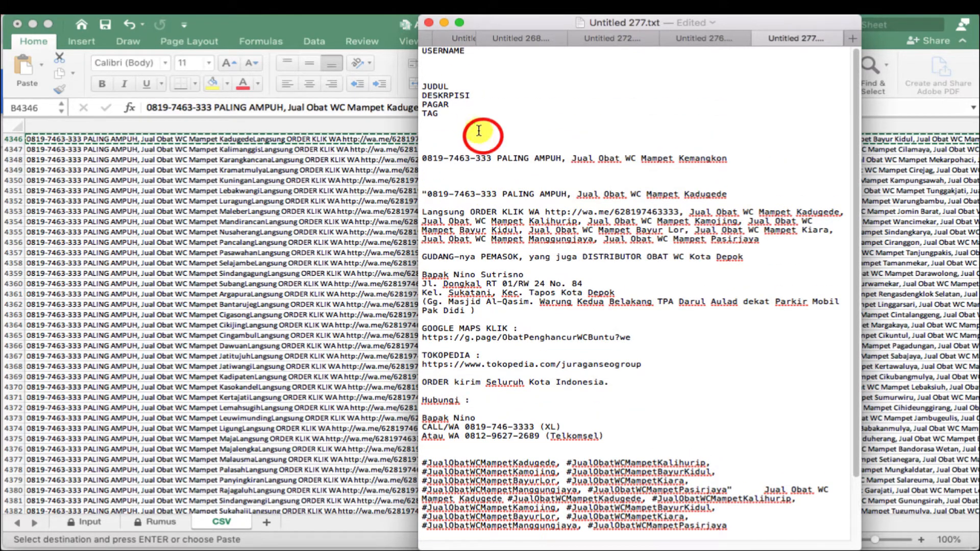
{"action": "left_click", "coordinate": [463, 79]}
{"action": "key", "text": "BackSpace"}
{"action": "key", "text": "BackSpace"}
{"action": "key", "text": "BackSpace"}
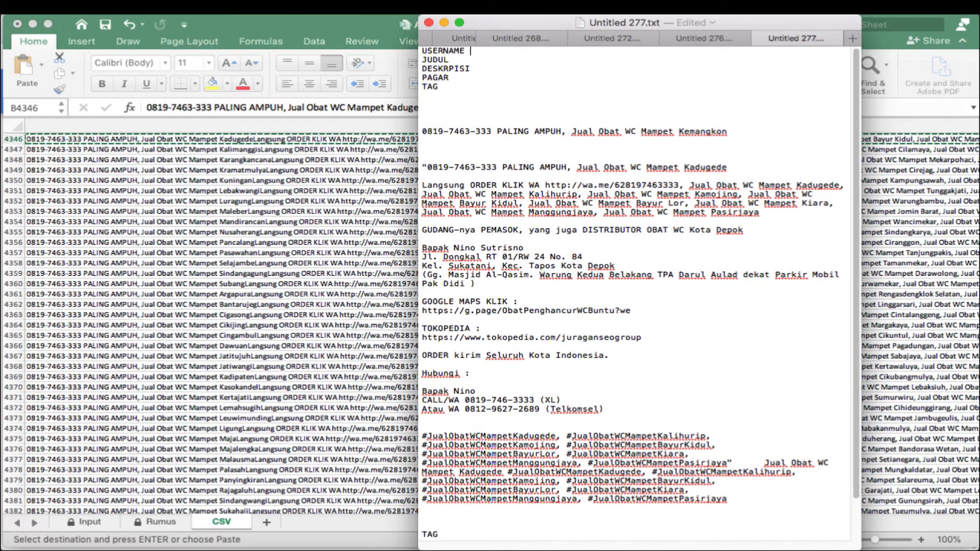
{"action": "left_click", "coordinate": [464, 108]}
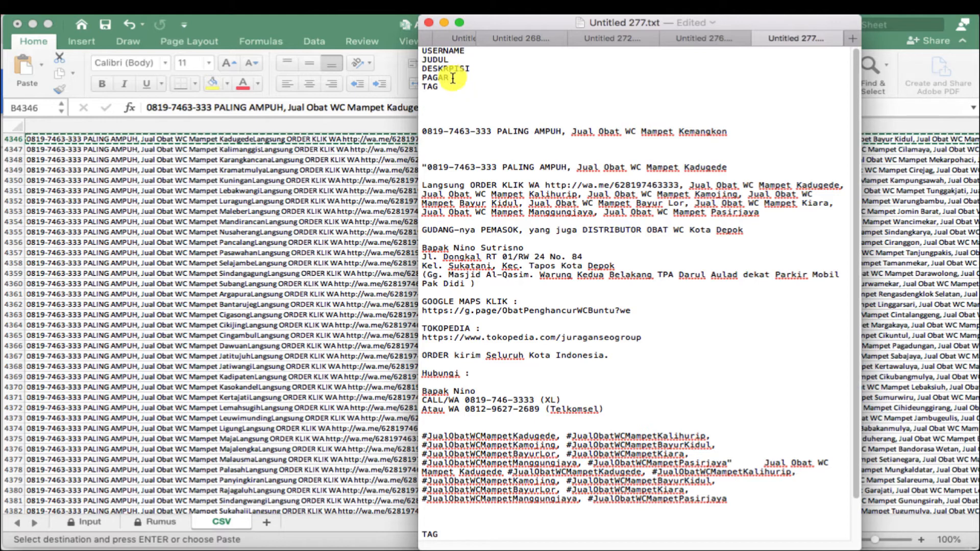
{"action": "scroll", "coordinate": [462, 219], "scroll_direction": "down", "scroll_amount": 3}
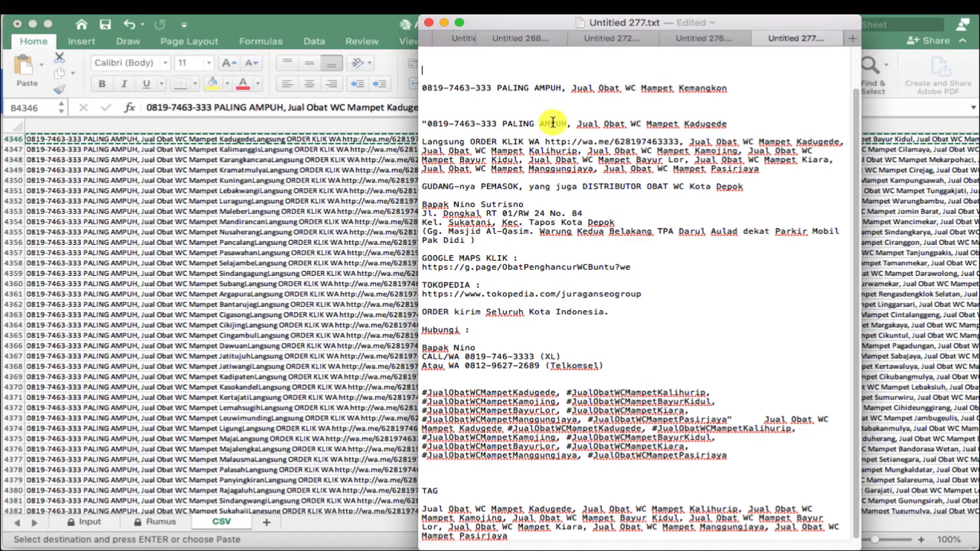
{"action": "scroll", "coordinate": [549, 128], "scroll_direction": "up", "scroll_amount": 3}
- In a new Chrome tab, load the suggested Google Classroom Classwork page by typing 'clas'
{"action": "mouse_move", "coordinate": [148, 546]}
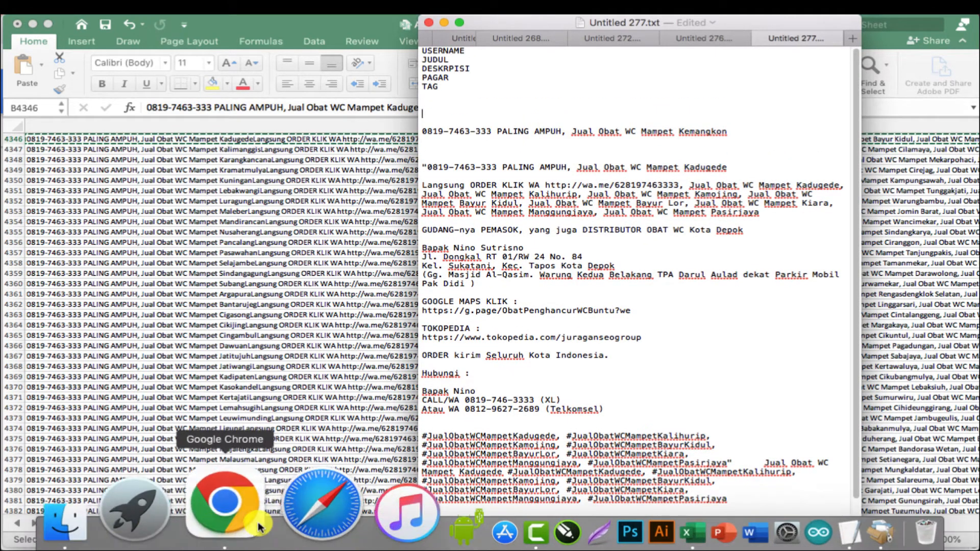
{"action": "left_click", "coordinate": [254, 512]}
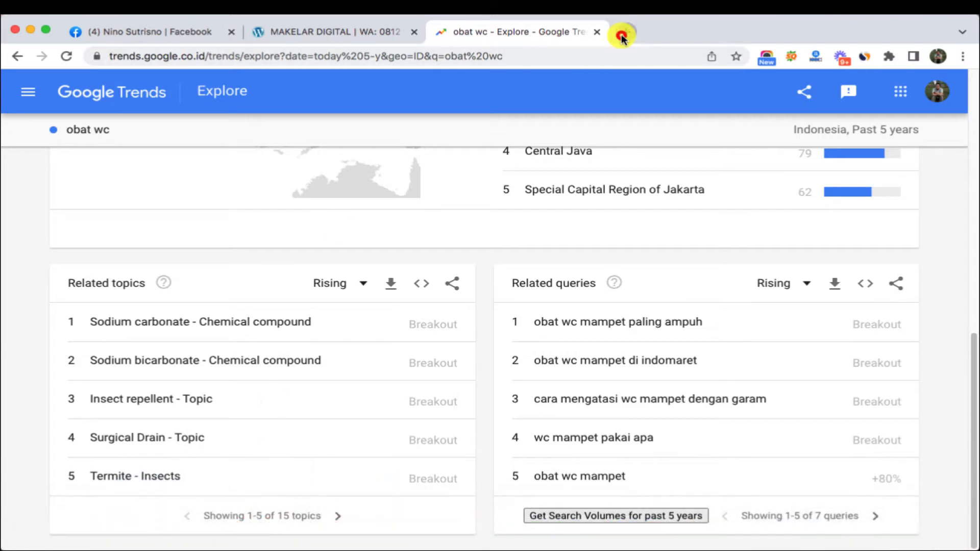
{"action": "left_click", "coordinate": [621, 32]}
{"action": "left_click", "coordinate": [533, 50]}
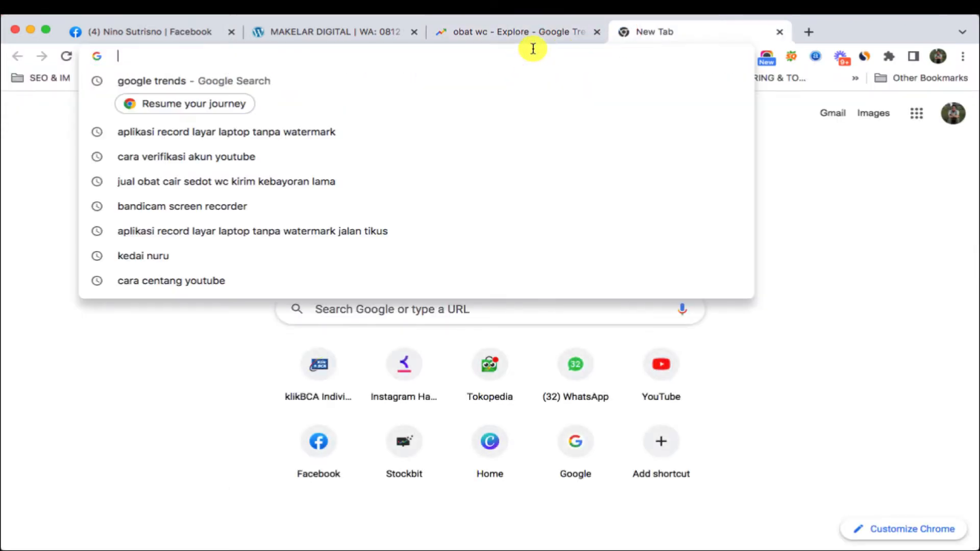
{"action": "type", "text": "CLS"}
{"action": "key", "text": "BackSpace"}
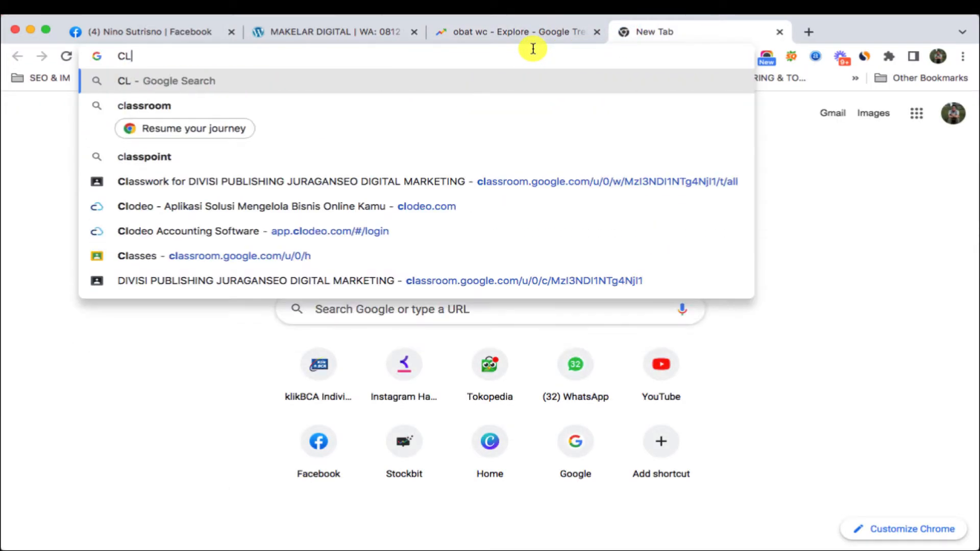
{"action": "type", "text": "AS"}
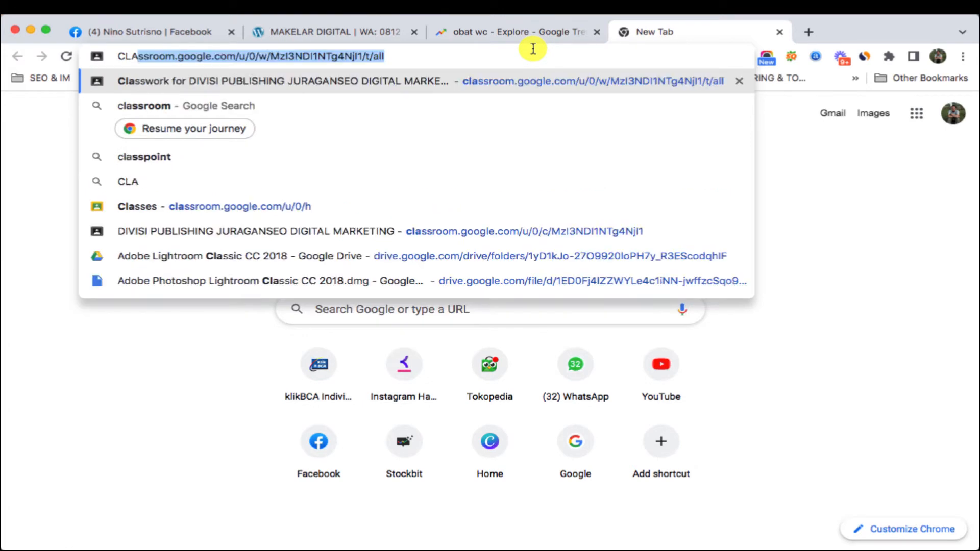
{"action": "key", "text": "Return"}
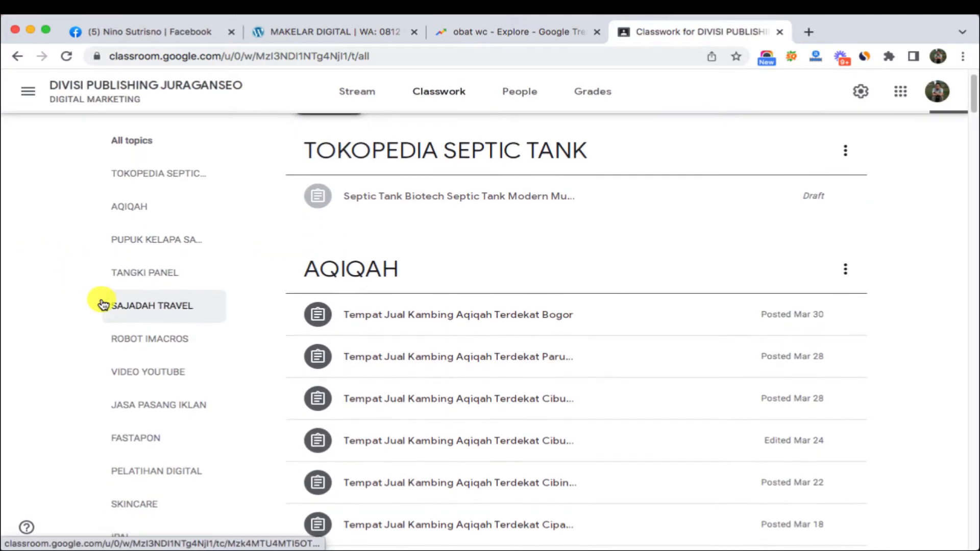
- Find the IPAL drafts and expand 'Distributor IPAL Puskesmas Ciparay Bandung' to show its attachment
{"action": "scroll", "coordinate": [99, 300], "scroll_direction": "down", "scroll_amount": 5}
{"action": "scroll", "coordinate": [100, 300], "scroll_direction": "down", "scroll_amount": 8}
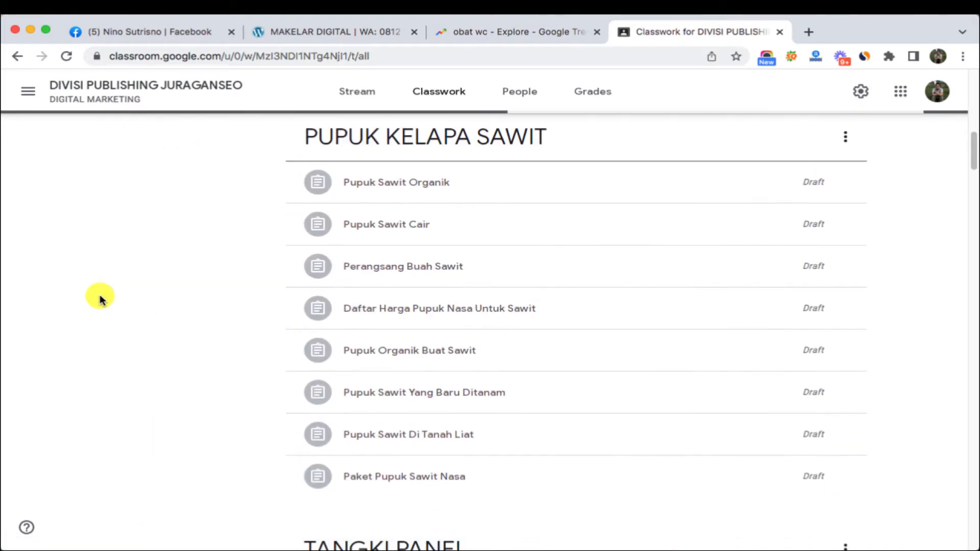
{"action": "scroll", "coordinate": [100, 300], "scroll_direction": "up", "scroll_amount": 12}
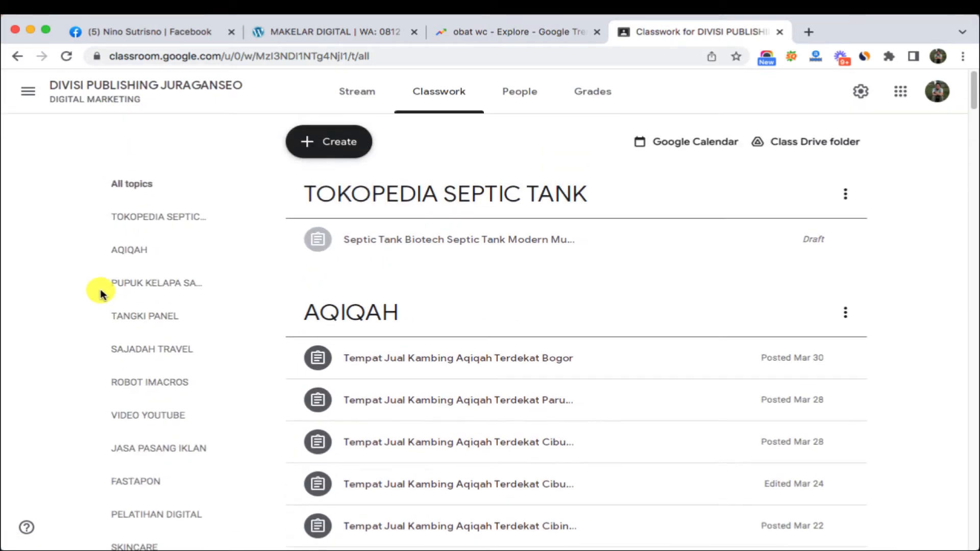
{"action": "scroll", "coordinate": [99, 292], "scroll_direction": "down", "scroll_amount": 6}
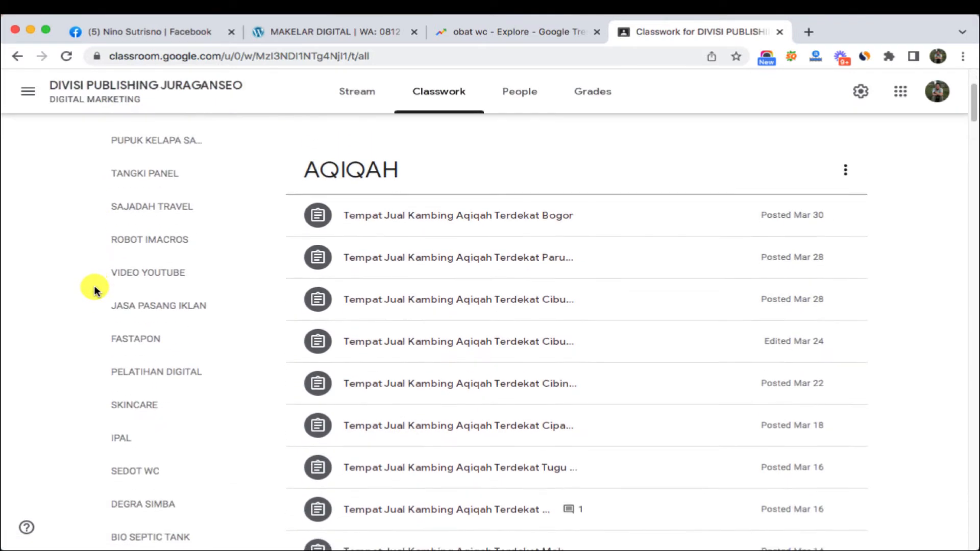
{"action": "scroll", "coordinate": [95, 291], "scroll_direction": "down", "scroll_amount": 10}
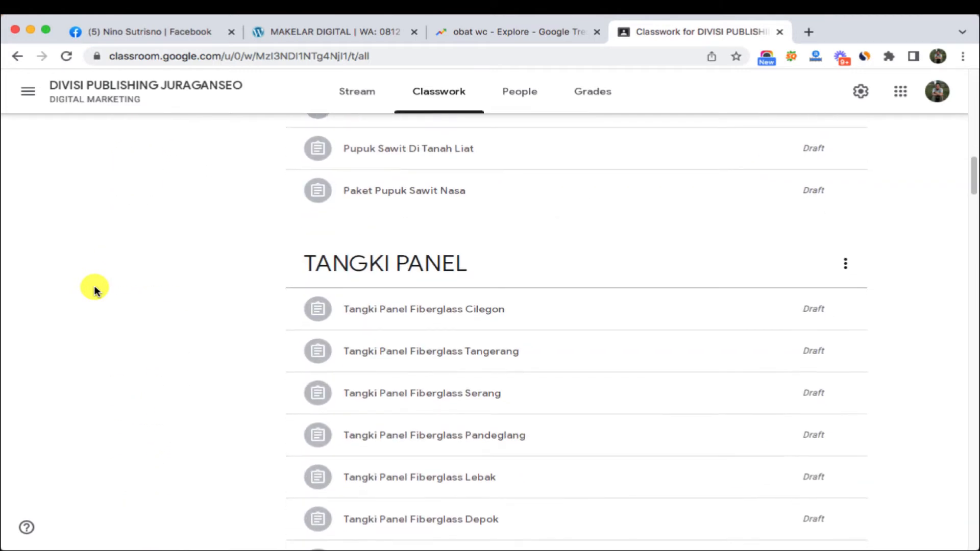
{"action": "scroll", "coordinate": [94, 289], "scroll_direction": "down", "scroll_amount": 10}
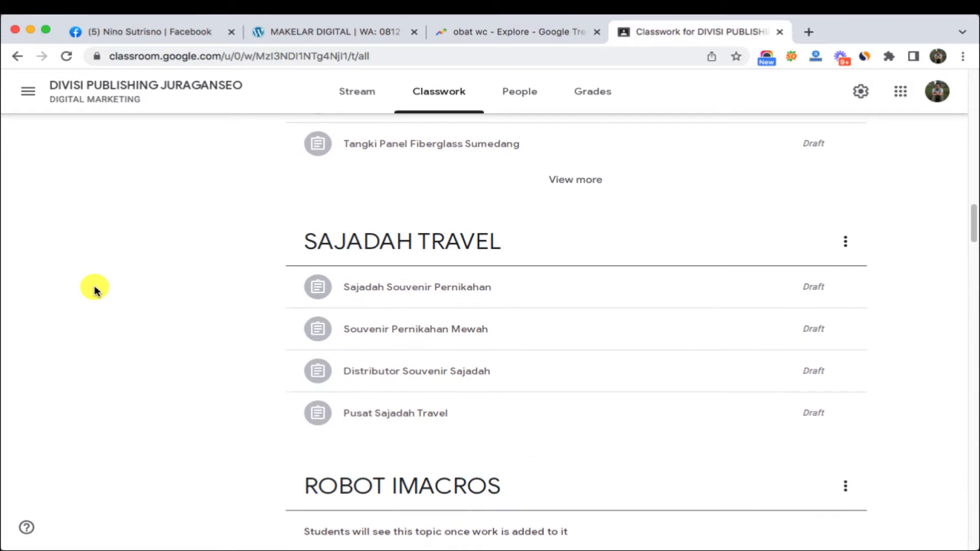
{"action": "scroll", "coordinate": [94, 288], "scroll_direction": "up", "scroll_amount": 20}
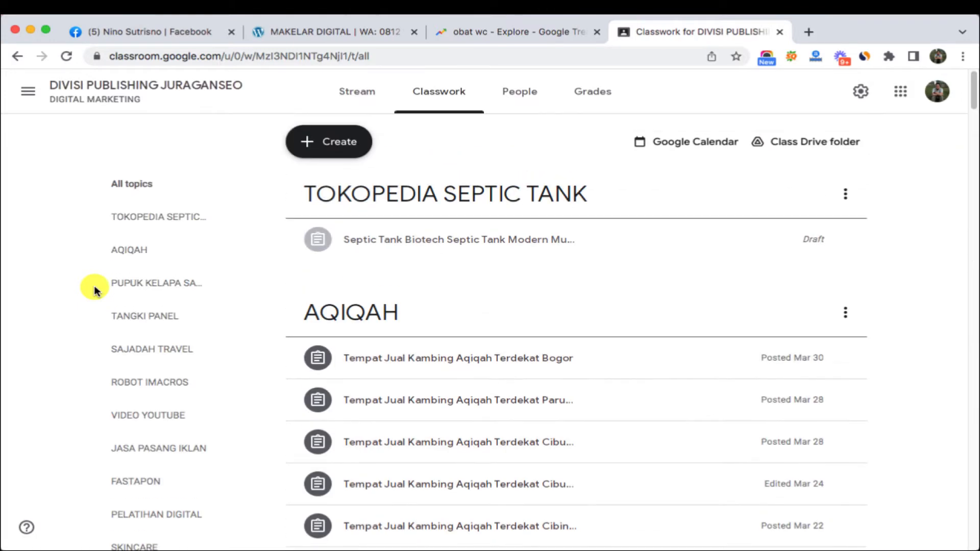
{"action": "scroll", "coordinate": [94, 289], "scroll_direction": "down", "scroll_amount": 20}
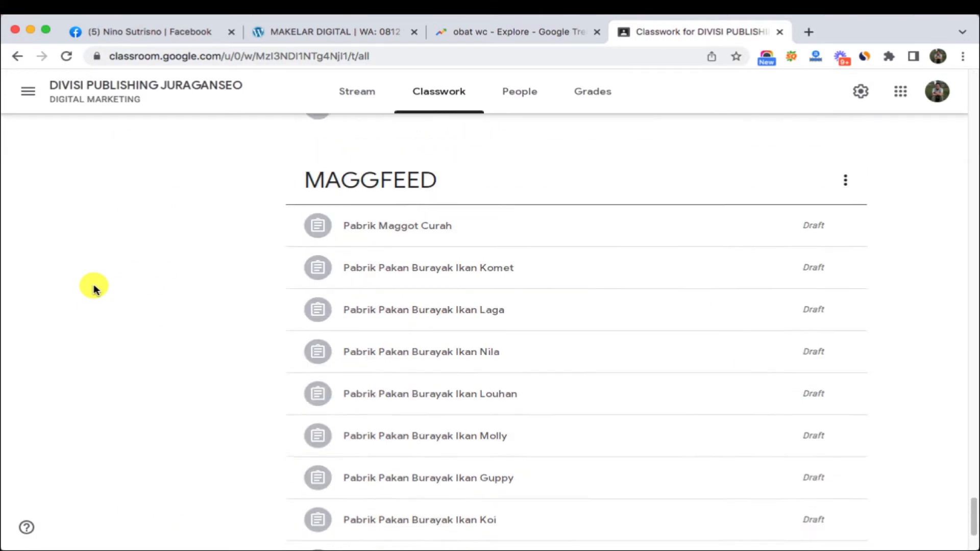
{"action": "scroll", "coordinate": [95, 290], "scroll_direction": "down", "scroll_amount": 3}
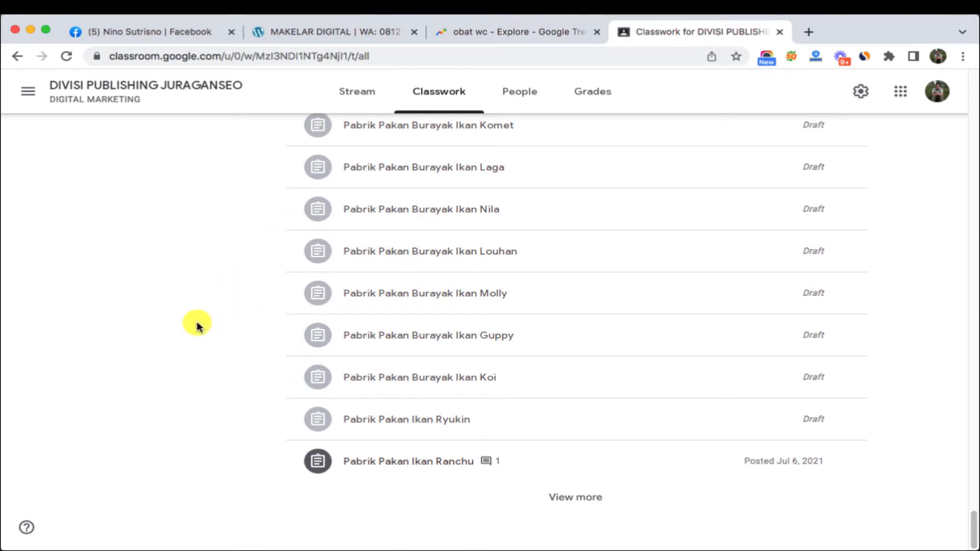
{"action": "scroll", "coordinate": [229, 312], "scroll_direction": "up", "scroll_amount": 5}
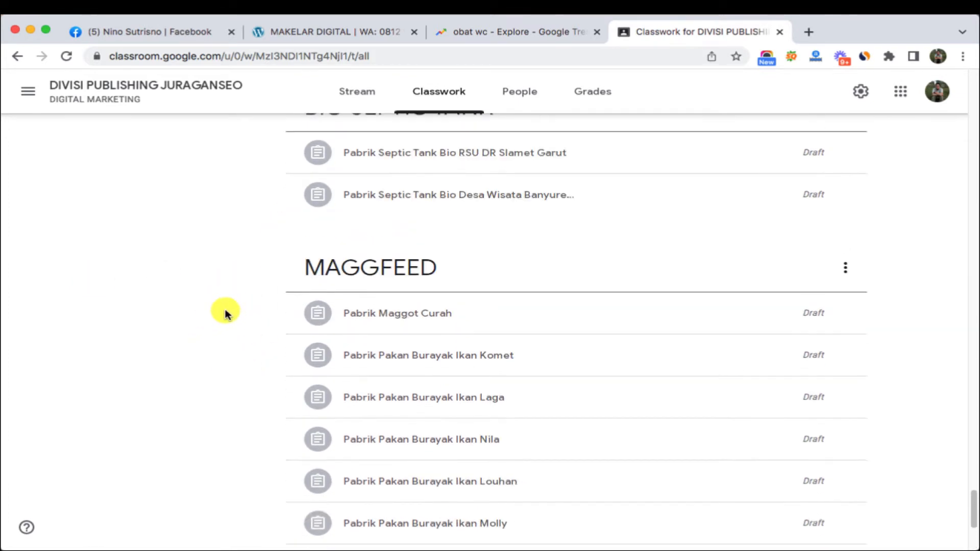
{"action": "scroll", "coordinate": [225, 312], "scroll_direction": "up", "scroll_amount": 15}
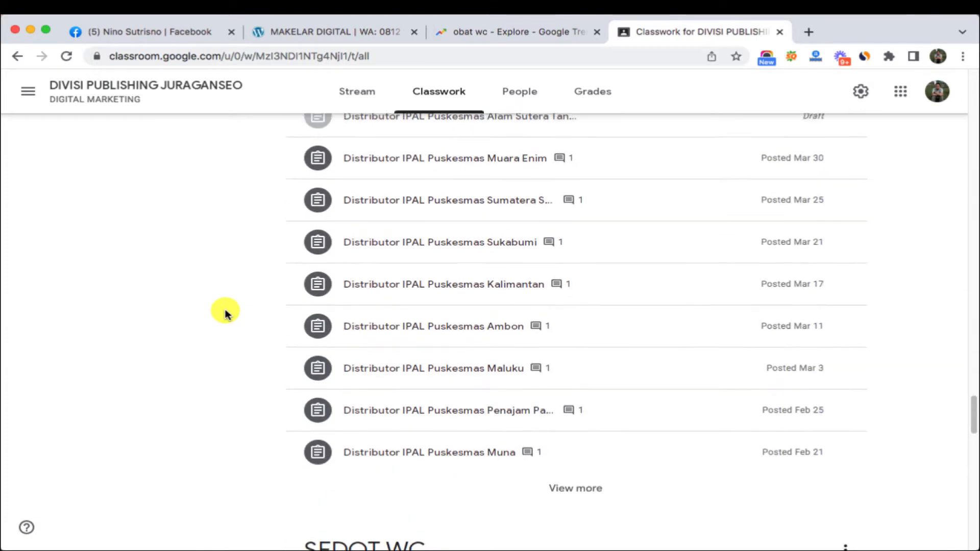
{"action": "scroll", "coordinate": [225, 313], "scroll_direction": "up", "scroll_amount": 4}
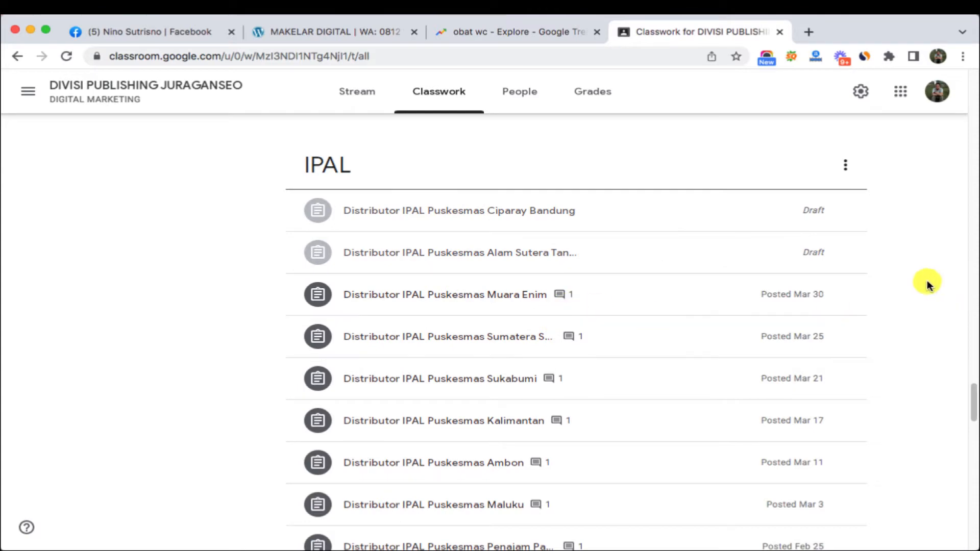
{"action": "left_click", "coordinate": [558, 211]}
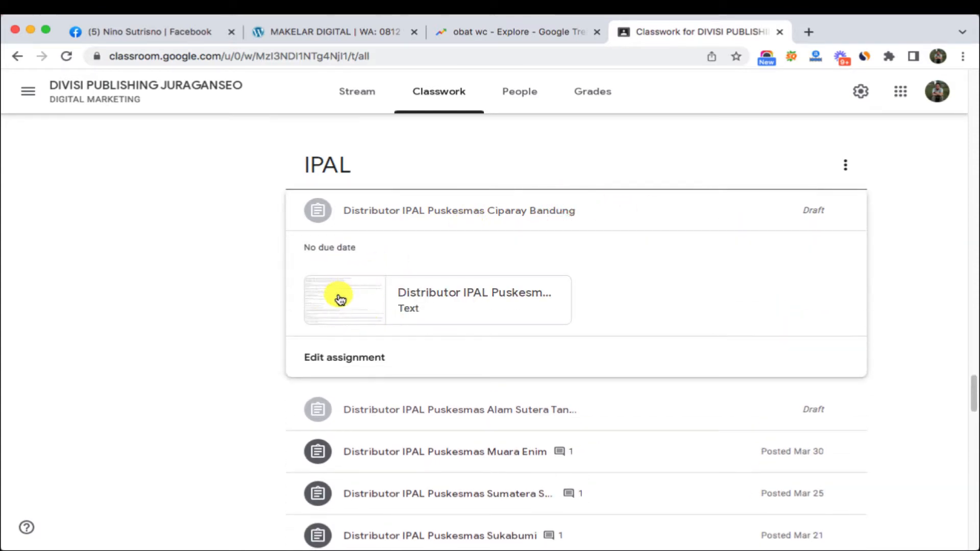
- Open the attached Ciparay Bandung text file and view its USERNAME, JUDUL and DESKRIPSI sections
{"action": "left_click", "coordinate": [339, 298]}
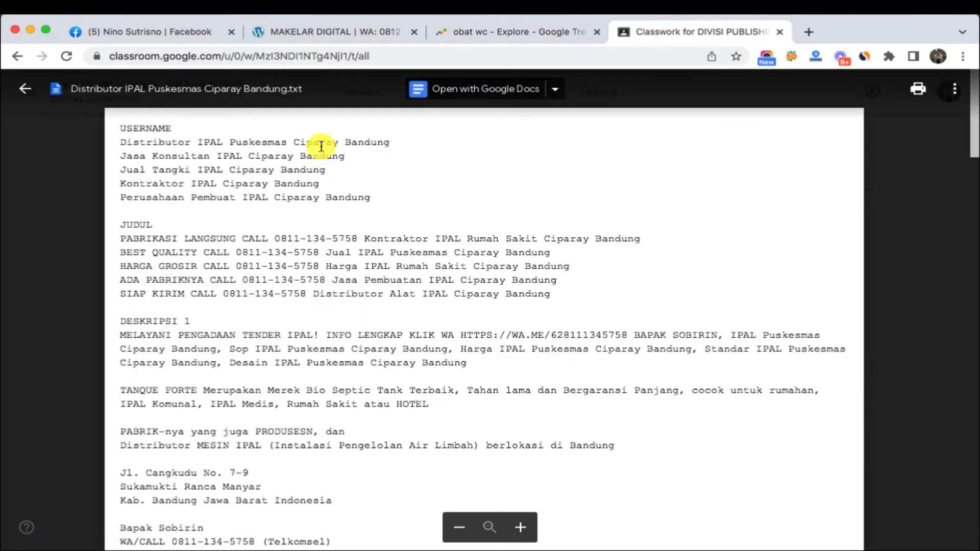
{"action": "scroll", "coordinate": [312, 148], "scroll_direction": "down", "scroll_amount": 3}
{"action": "scroll", "coordinate": [263, 227], "scroll_direction": "up", "scroll_amount": 4}
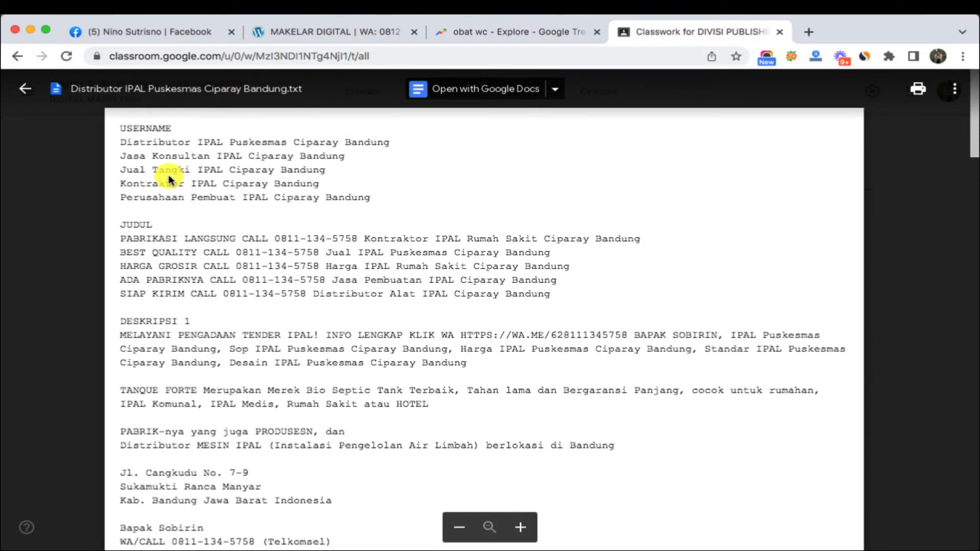
{"action": "scroll", "coordinate": [168, 180], "scroll_direction": "down", "scroll_amount": 15}
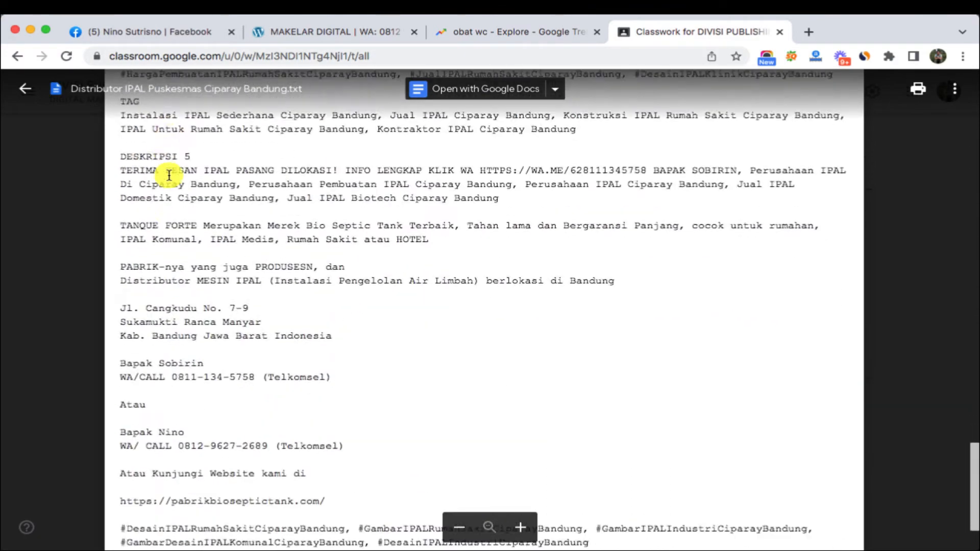
{"action": "scroll", "coordinate": [169, 175], "scroll_direction": "up", "scroll_amount": 15}
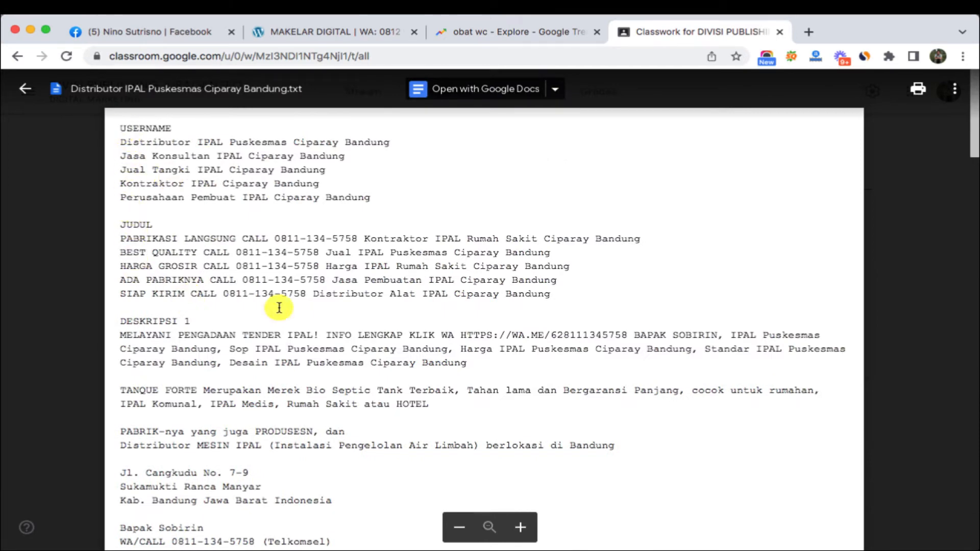
{"action": "mouse_move", "coordinate": [549, 505]}
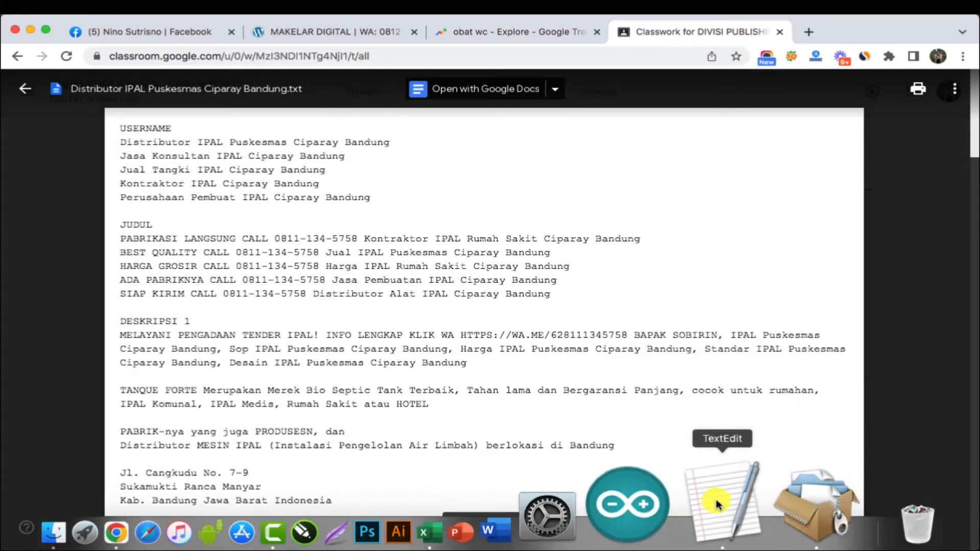
{"action": "left_click", "coordinate": [716, 499]}
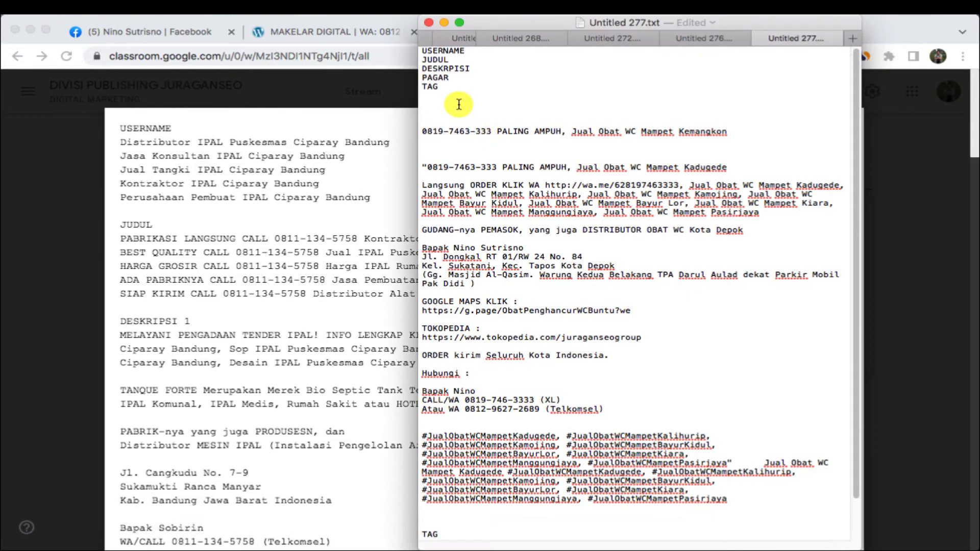
{"action": "left_click", "coordinate": [134, 238]}
{"action": "left_click_drag", "start_coordinate": [121, 127], "coordinate": [96, 146]}
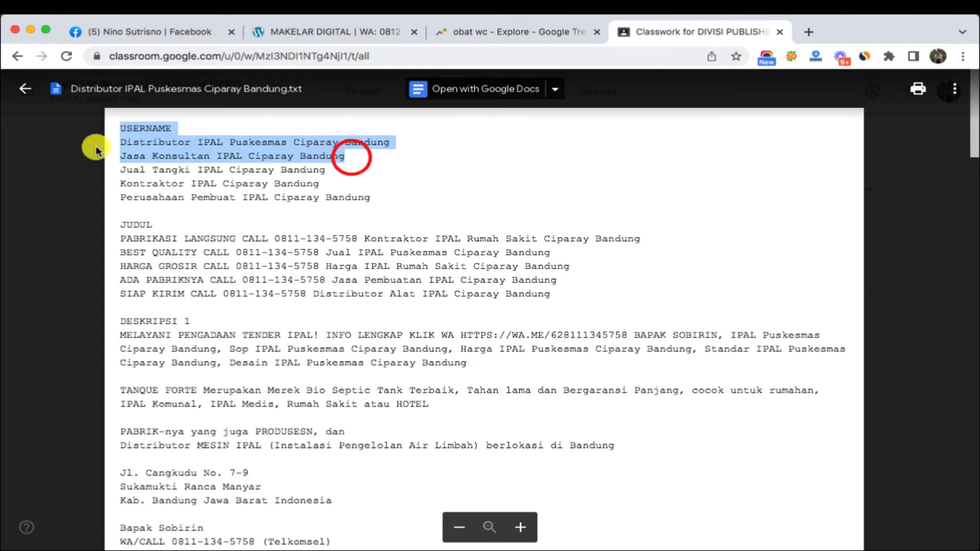
{"action": "left_click", "coordinate": [156, 166]}
{"action": "scroll", "coordinate": [160, 223], "scroll_direction": "down", "scroll_amount": 5}
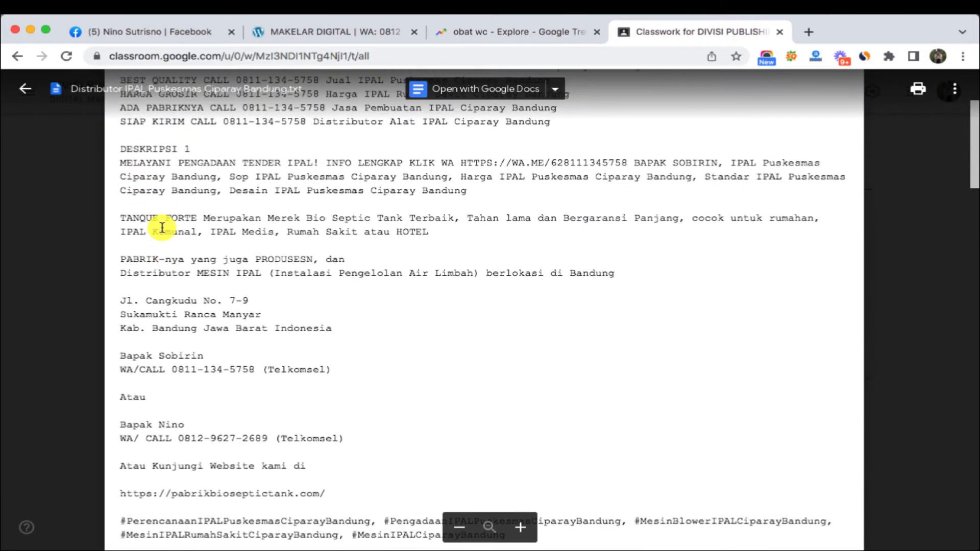
{"action": "scroll", "coordinate": [161, 227], "scroll_direction": "up", "scroll_amount": 5}
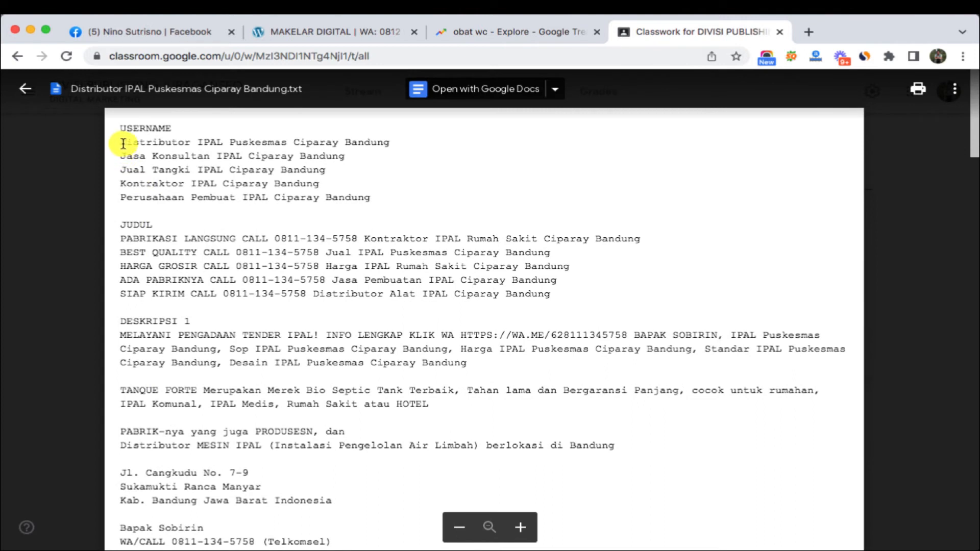
{"action": "left_click_drag", "start_coordinate": [121, 143], "coordinate": [205, 160]}
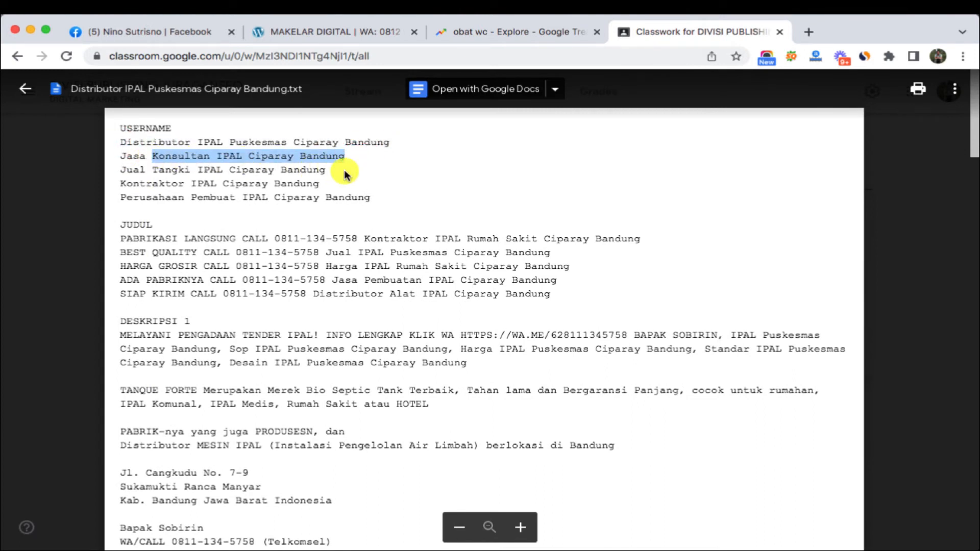
{"action": "left_click_drag", "start_coordinate": [345, 169], "coordinate": [281, 170]}
{"action": "left_click_drag", "start_coordinate": [346, 183], "coordinate": [281, 184]}
{"action": "left_click_drag", "start_coordinate": [337, 197], "coordinate": [376, 195]}
{"action": "left_click", "coordinate": [376, 194]}
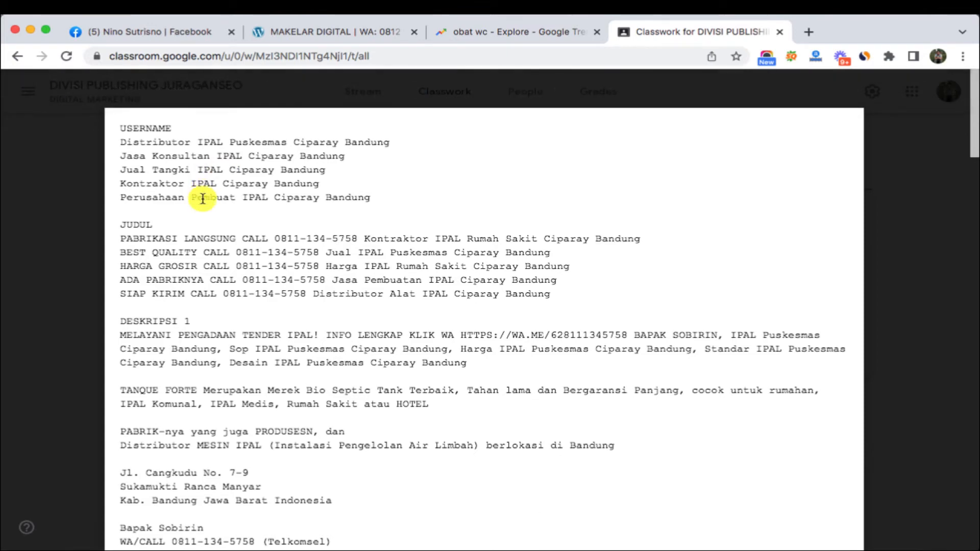
- Compare the example's five JUDUL title lines with the draft's title ending in Kemangkon
{"action": "scroll", "coordinate": [153, 219], "scroll_direction": "down", "scroll_amount": 1}
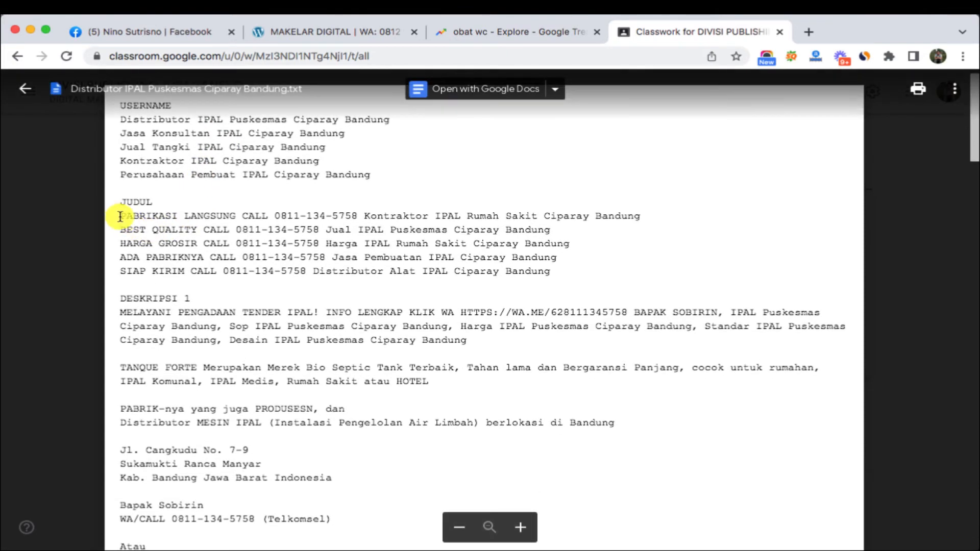
{"action": "left_click_drag", "start_coordinate": [120, 217], "coordinate": [579, 269]}
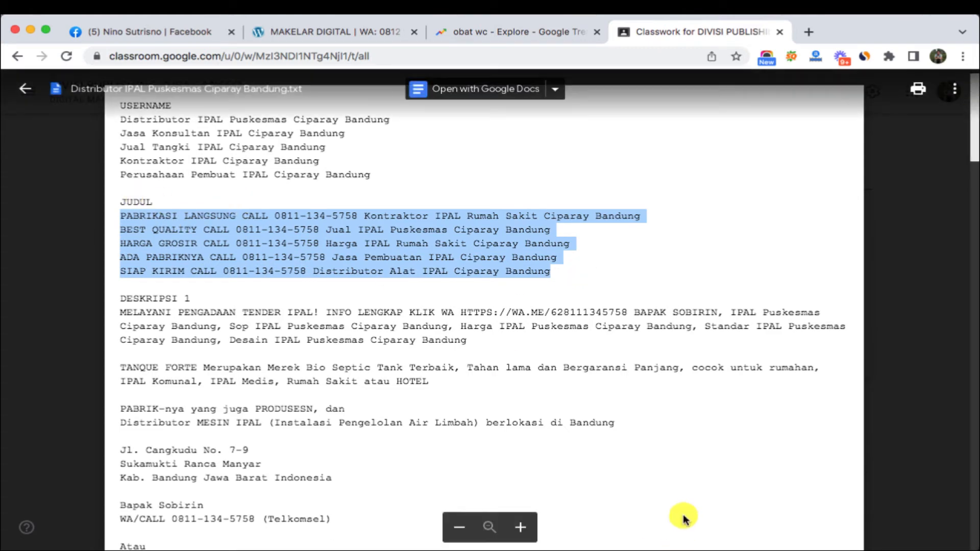
{"action": "left_click", "coordinate": [720, 510]}
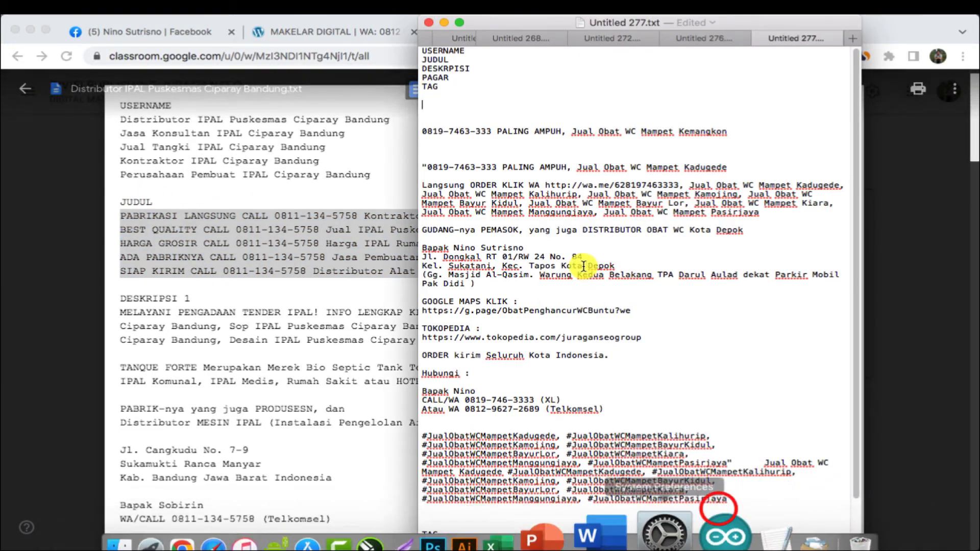
{"action": "left_click_drag", "start_coordinate": [759, 134], "coordinate": [427, 131]}
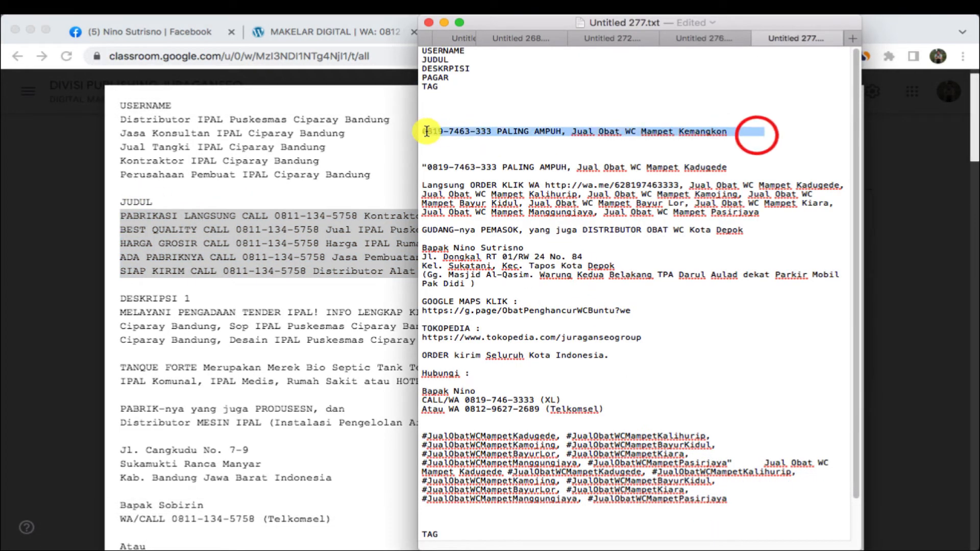
{"action": "scroll", "coordinate": [511, 218], "scroll_direction": "down", "scroll_amount": 2}
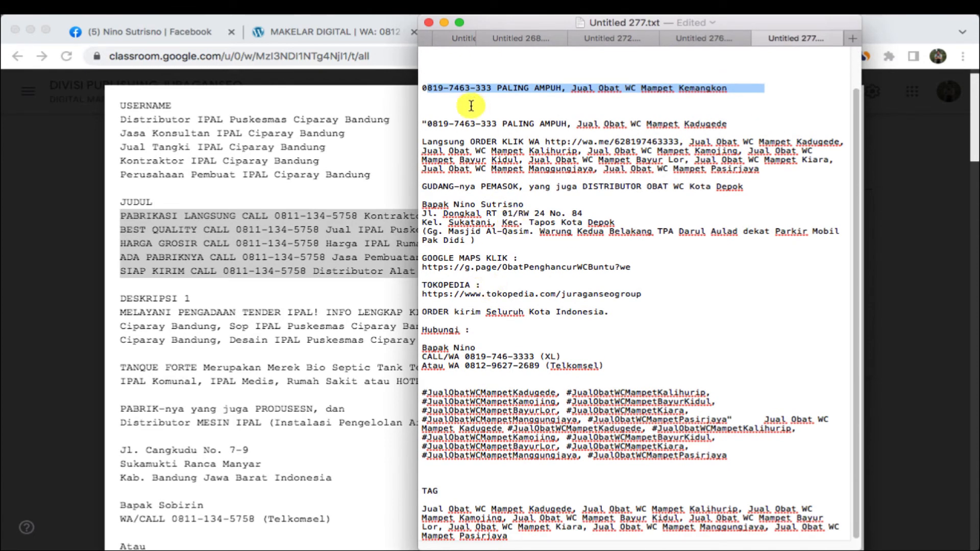
{"action": "left_click", "coordinate": [467, 91]}
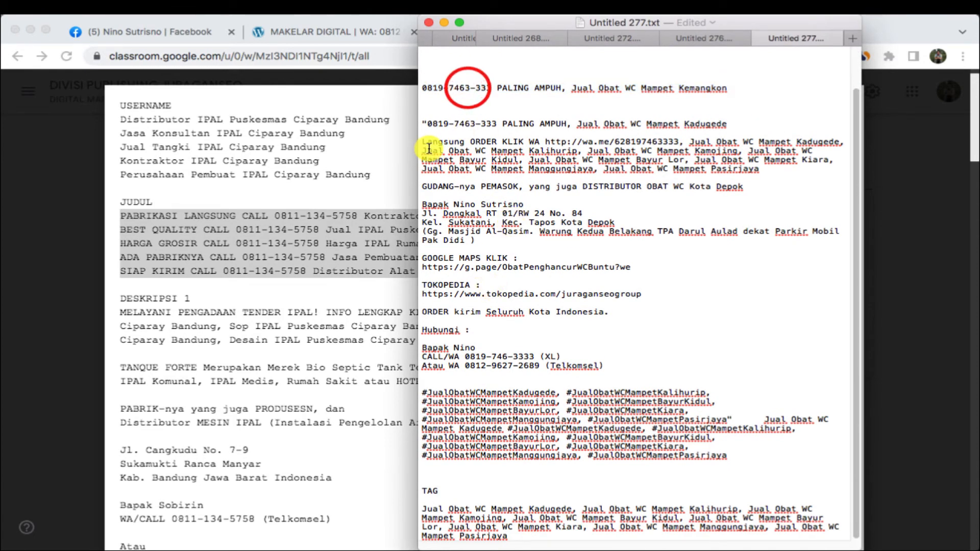
- Back in the example, highlight the PABRIKASI title line and the DESKRIPSI 1 text
{"action": "left_click", "coordinate": [147, 219]}
{"action": "left_click", "coordinate": [157, 219]}
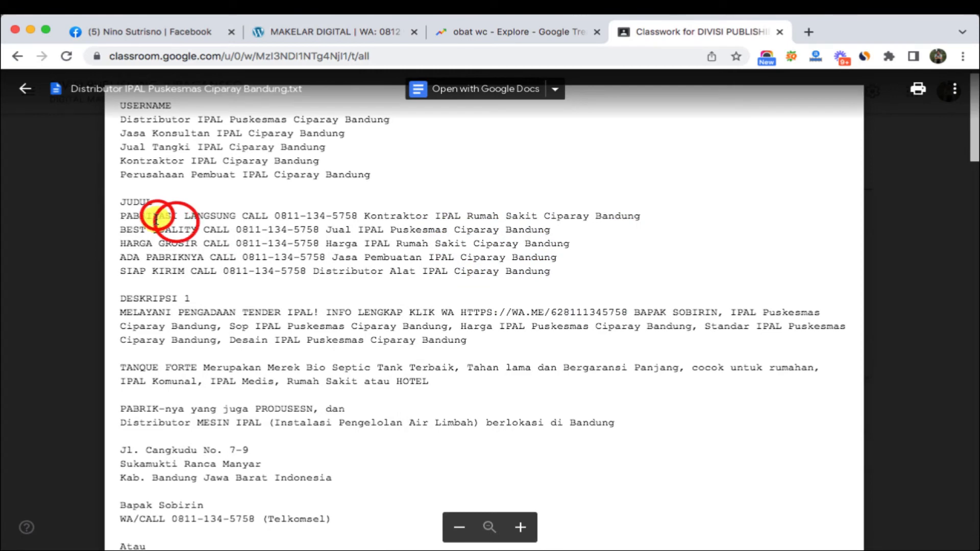
{"action": "scroll", "coordinate": [156, 219], "scroll_direction": "down", "scroll_amount": 2}
{"action": "left_click_drag", "start_coordinate": [121, 175], "coordinate": [642, 182]}
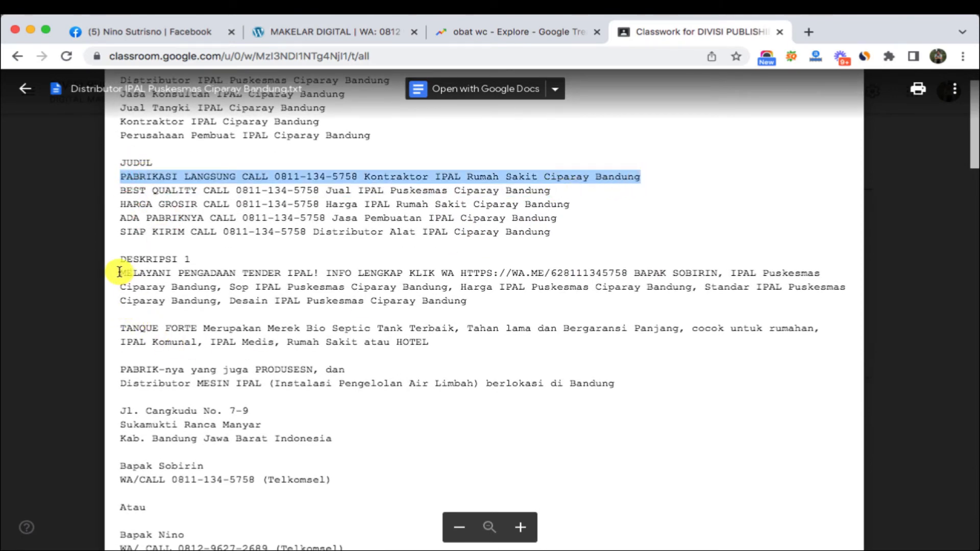
{"action": "left_click_drag", "start_coordinate": [119, 272], "coordinate": [322, 276]}
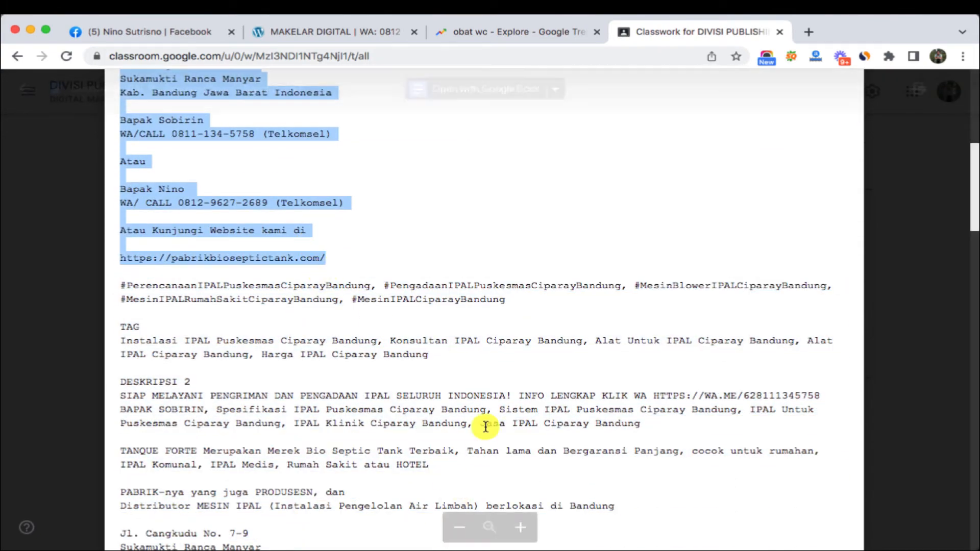
- Compare the example's two hashtag lines with the TextEdit draft
{"action": "left_click", "coordinate": [717, 489]}
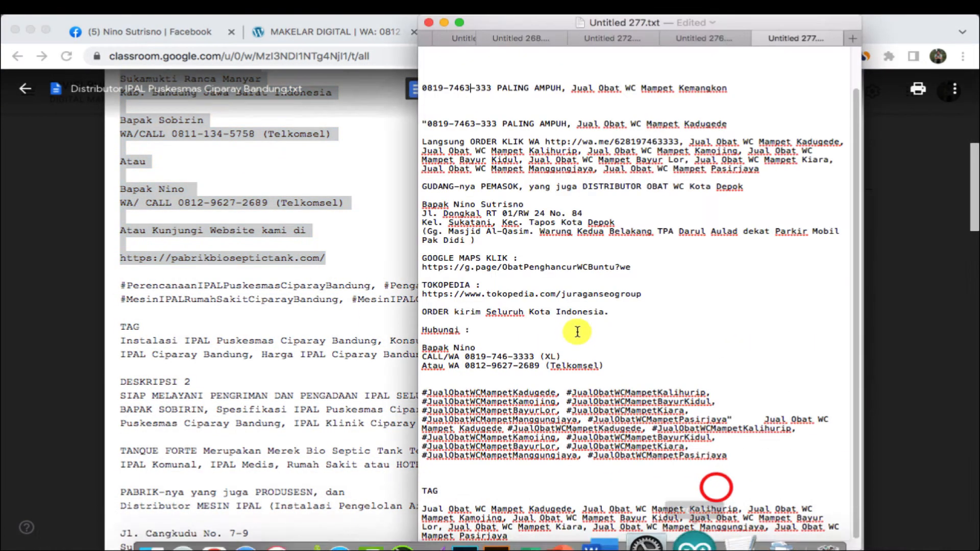
{"action": "left_click", "coordinate": [233, 297]}
{"action": "mouse_move", "coordinate": [123, 285]}
{"action": "left_mouse_down"}
{"action": "mouse_move", "coordinate": [385, 319]}
{"action": "mouse_move", "coordinate": [514, 305]}
{"action": "left_mouse_up"}
{"action": "left_click", "coordinate": [514, 304]}
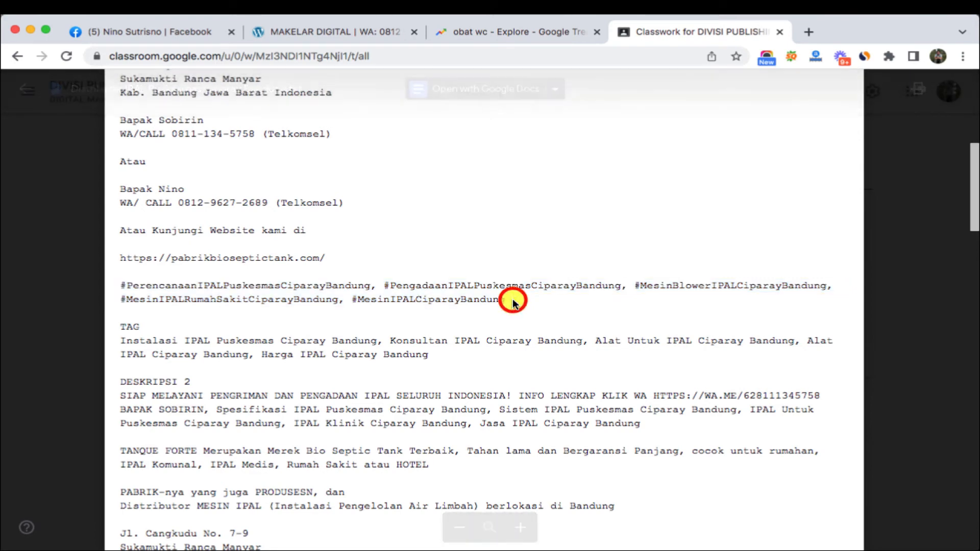
- Check the example's TAG list against the draft's tags, then scroll back to the file's top
{"action": "left_click_drag", "start_coordinate": [121, 326], "coordinate": [275, 360]}
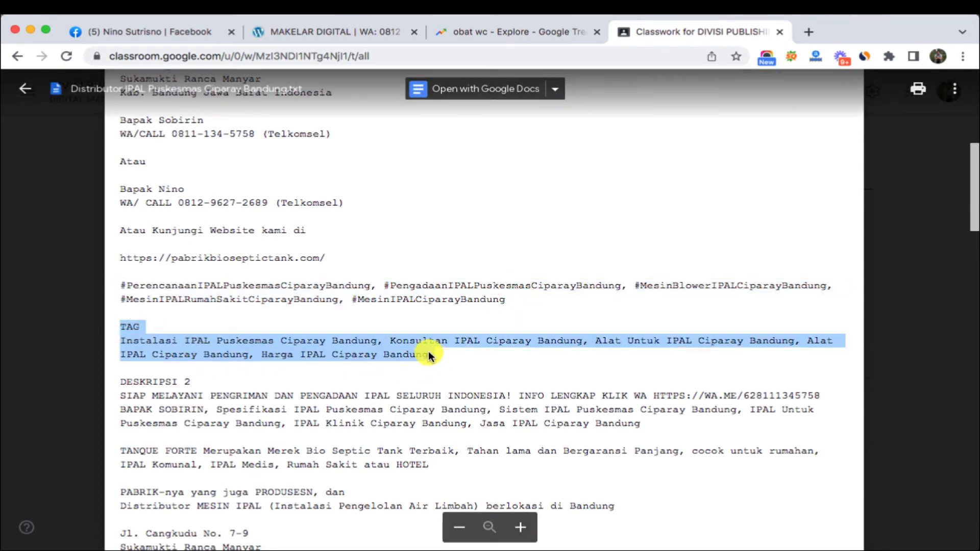
{"action": "left_click", "coordinate": [710, 511]}
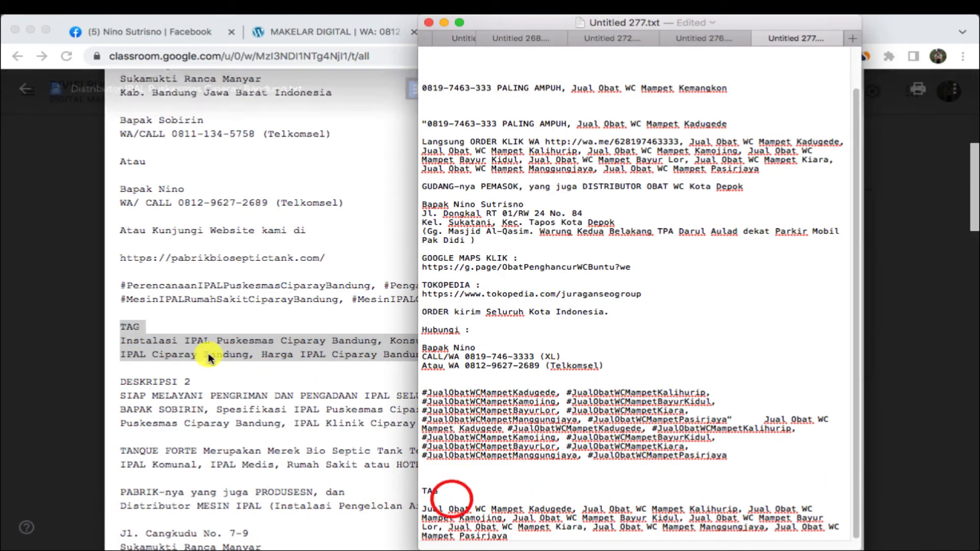
{"action": "left_click", "coordinate": [180, 348]}
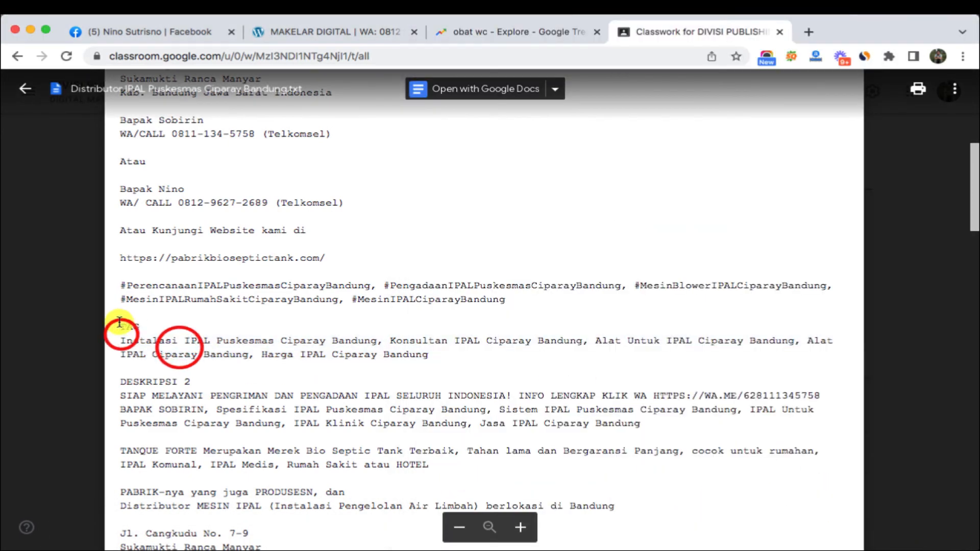
{"action": "left_click_drag", "start_coordinate": [122, 333], "coordinate": [454, 359]}
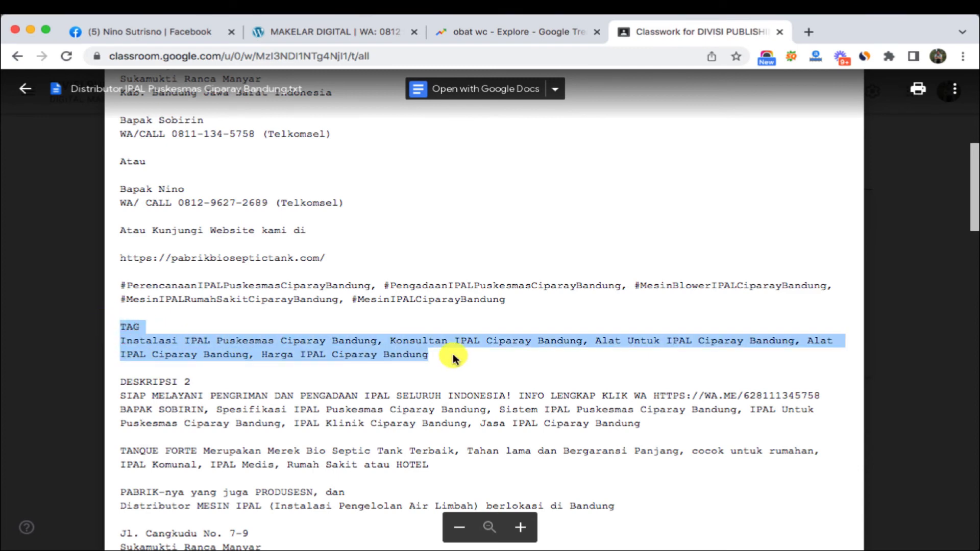
{"action": "left_click", "coordinate": [464, 295]}
{"action": "left_click_drag", "start_coordinate": [505, 299], "coordinate": [179, 257]}
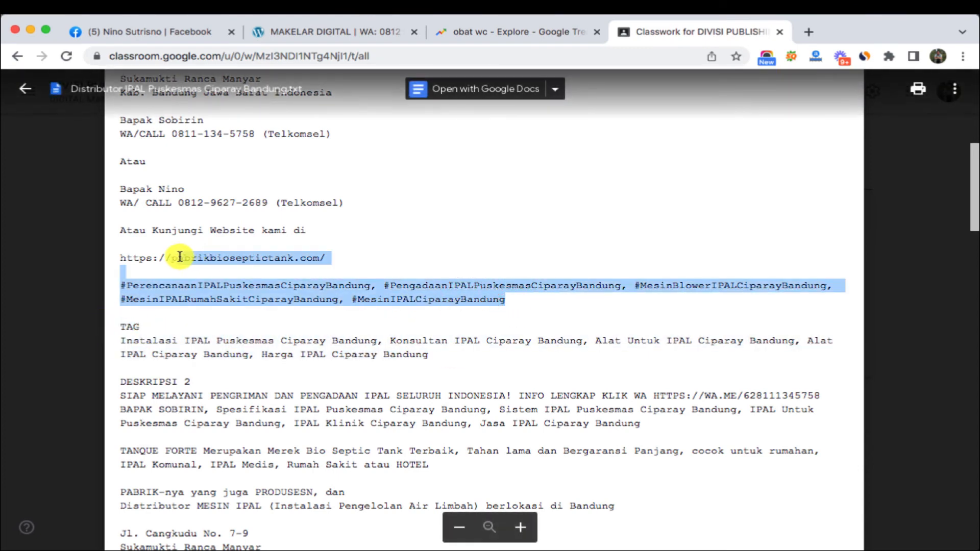
{"action": "left_click_drag", "start_coordinate": [120, 340], "coordinate": [450, 352]}
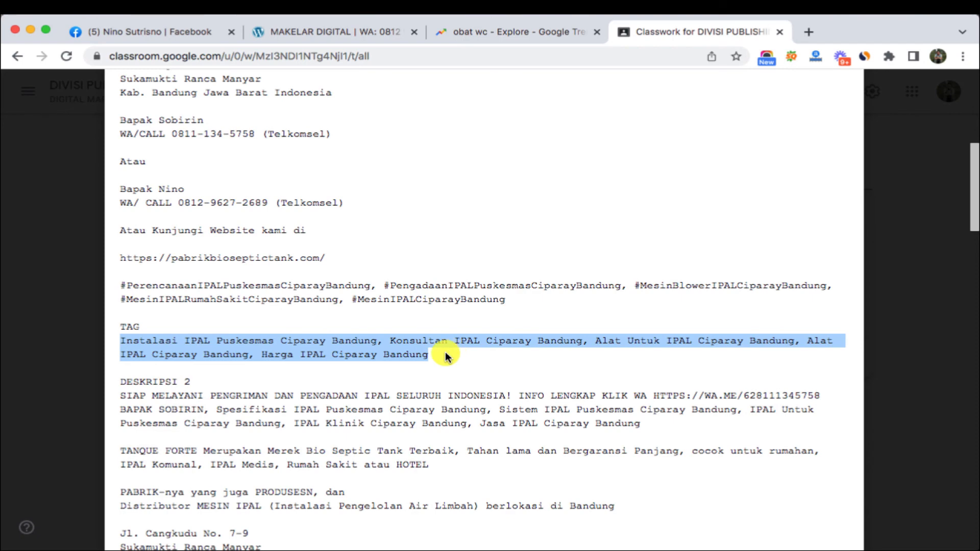
{"action": "mouse_move", "coordinate": [445, 352]}
{"action": "left_mouse_down"}
{"action": "mouse_move", "coordinate": [115, 339]}
{"action": "mouse_move", "coordinate": [357, 370]}
{"action": "mouse_move", "coordinate": [426, 356]}
{"action": "left_mouse_up"}
{"action": "left_click", "coordinate": [129, 339]}
{"action": "left_click", "coordinate": [427, 356]}
{"action": "scroll", "coordinate": [241, 359], "scroll_direction": "up", "scroll_amount": 9}
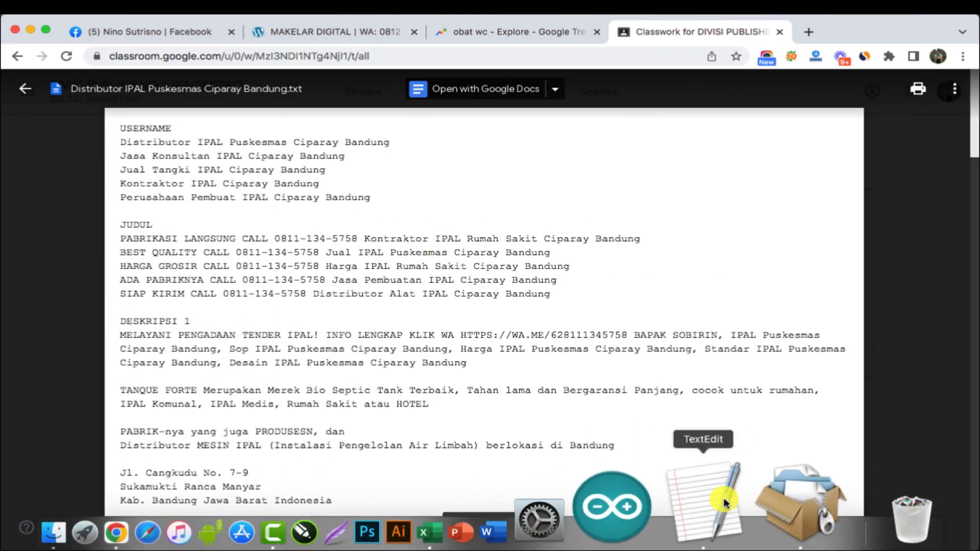
- Review the Untitled 277.txt draft's headings, Kemangkon title, hashtags and TAG list
{"action": "left_click", "coordinate": [700, 528]}
{"action": "scroll", "coordinate": [540, 224], "scroll_direction": "up", "scroll_amount": 2}
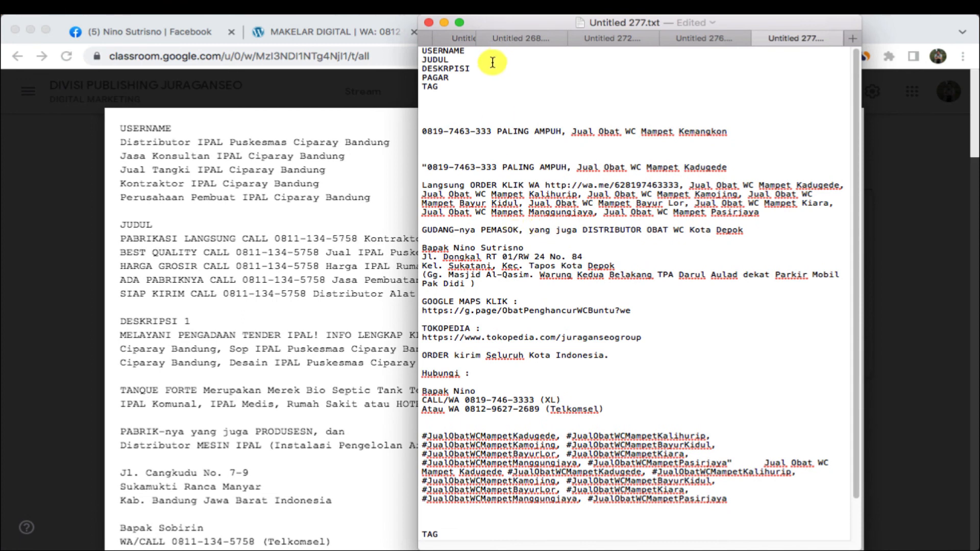
{"action": "left_click_drag", "start_coordinate": [482, 60], "coordinate": [429, 59]}
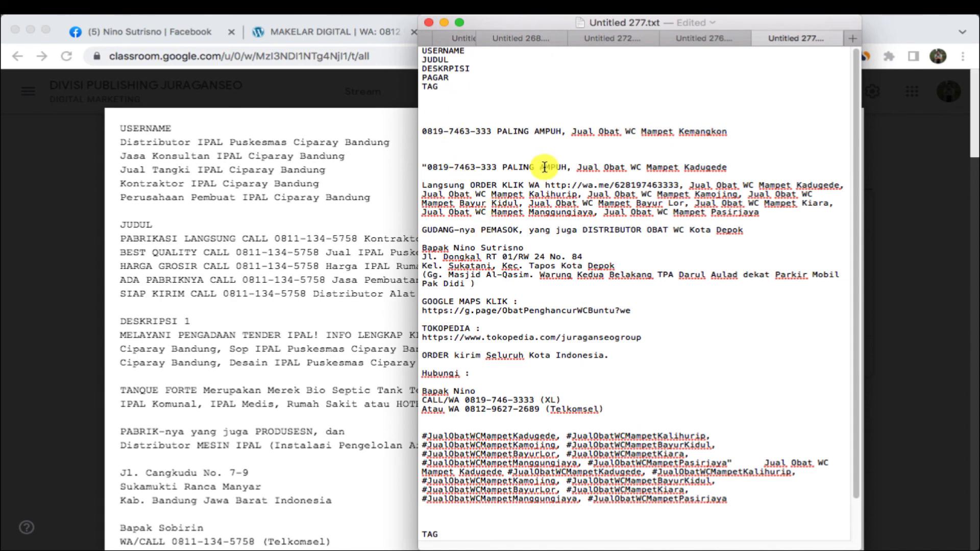
{"action": "scroll", "coordinate": [500, 285], "scroll_direction": "down", "scroll_amount": 2}
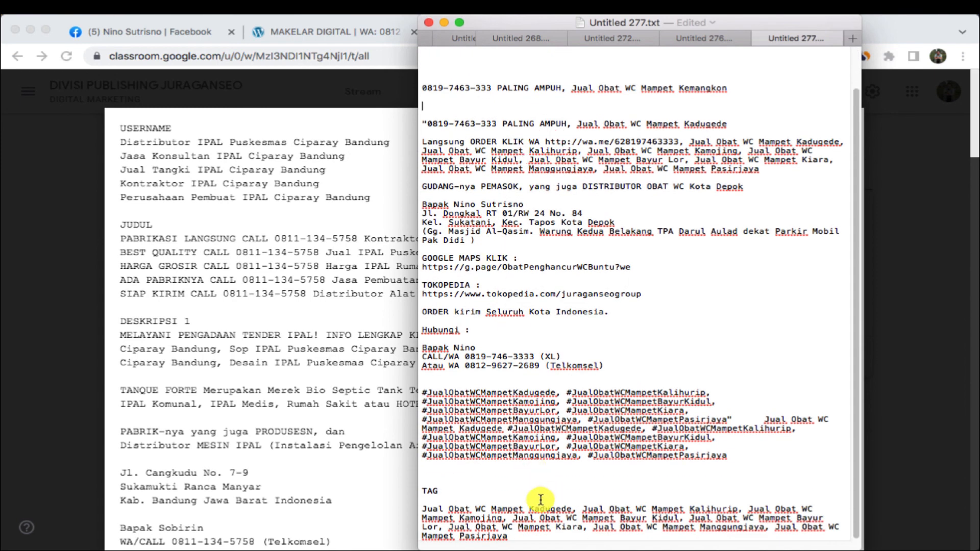